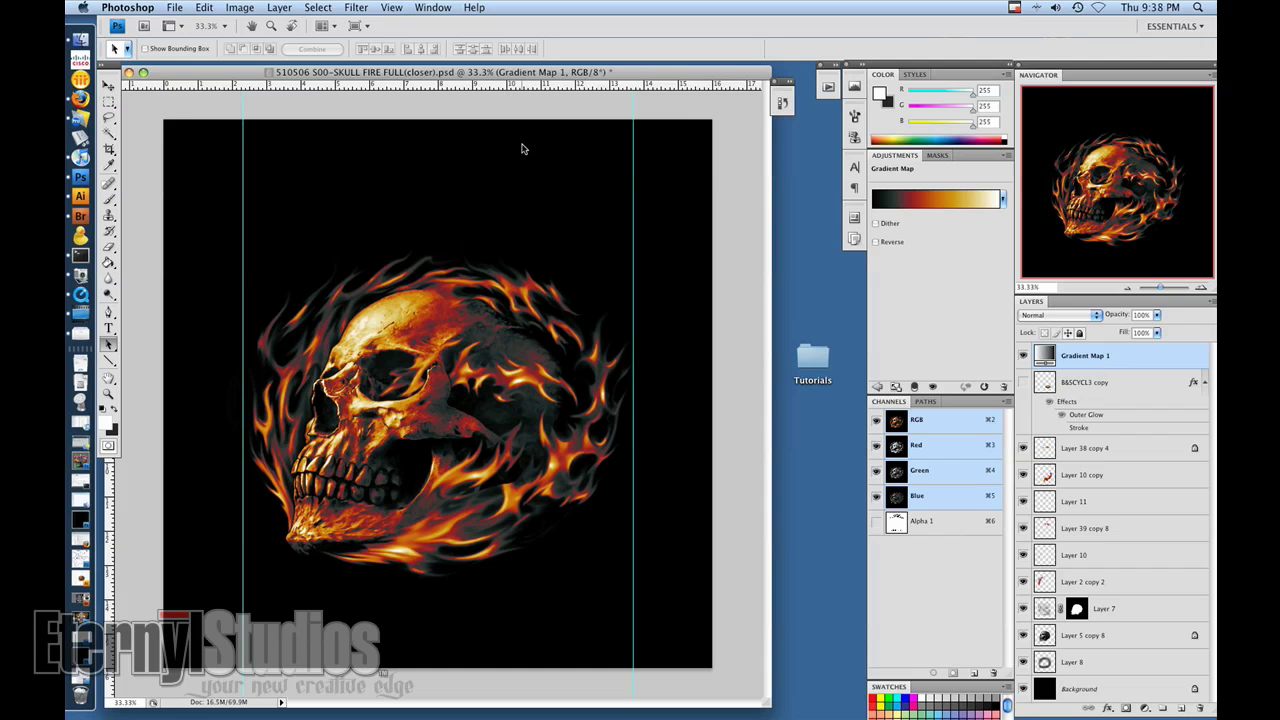
Compare the skull artwork with the Gradient Map 1 layer hidden and shown
{"action": "left_click_drag", "start_coordinate": [510, 72], "coordinate": [531, 76]}
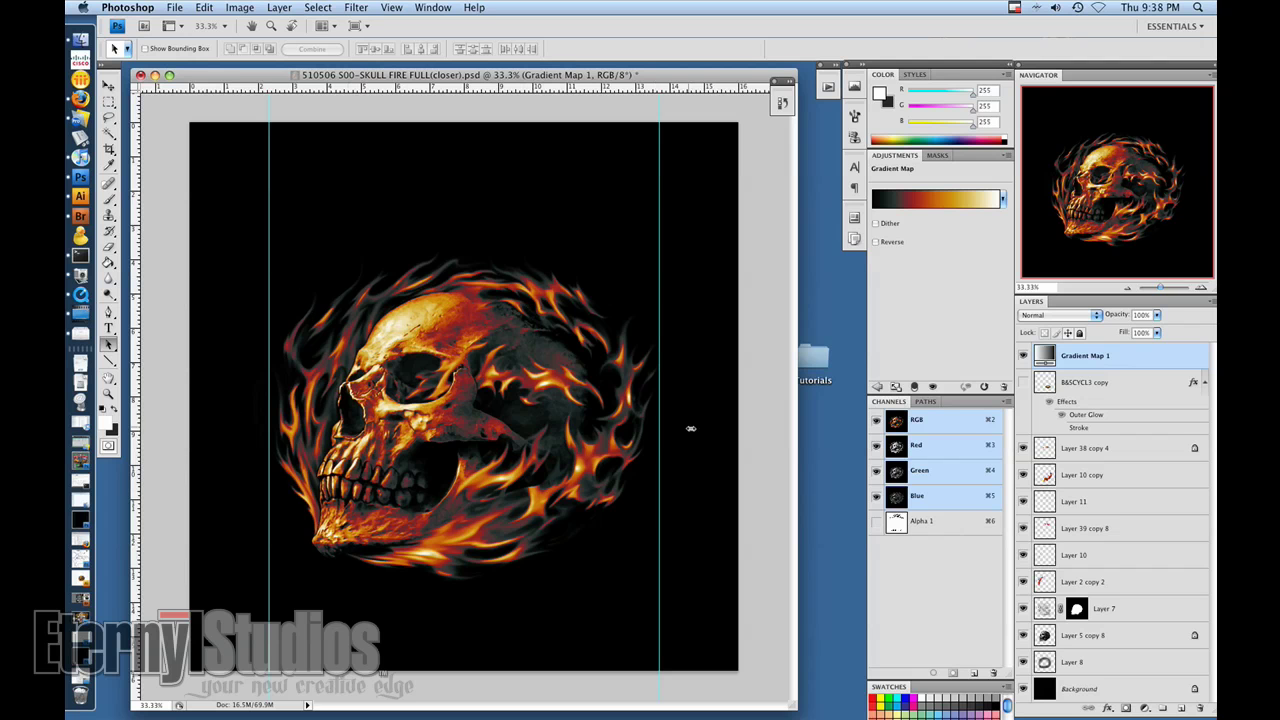
{"action": "left_click", "coordinate": [1024, 357]}
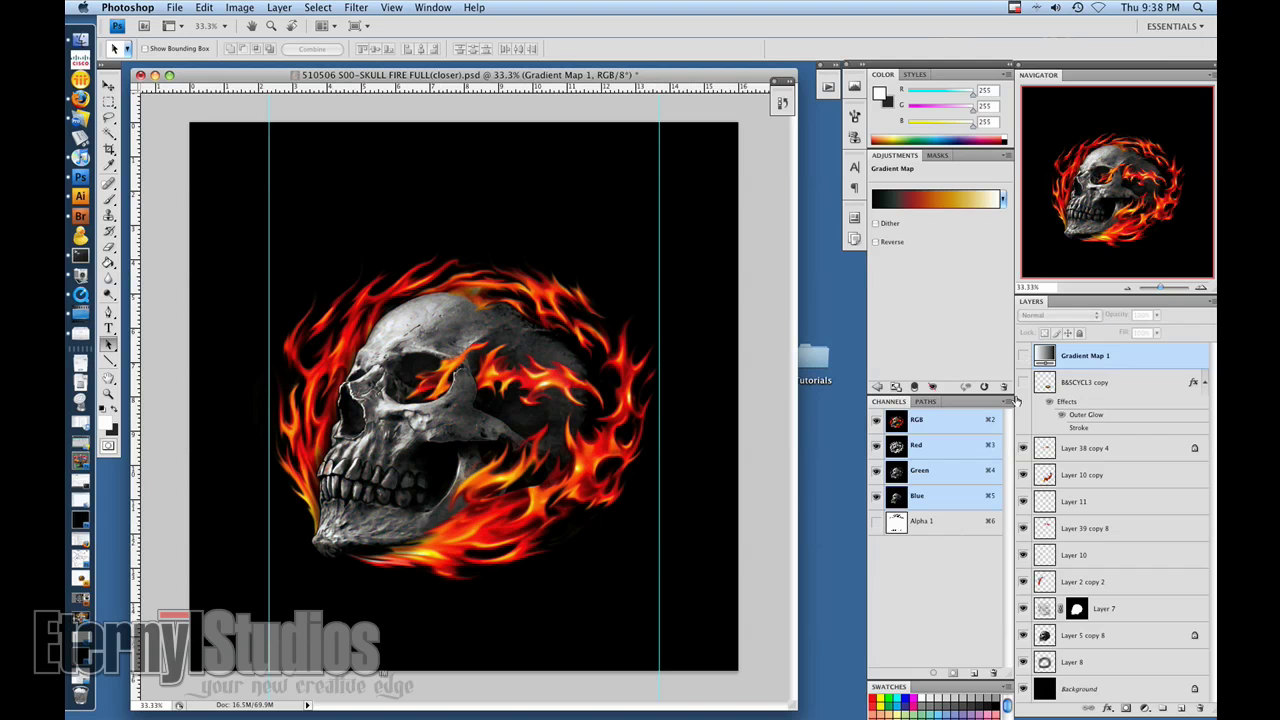
{"action": "left_click", "coordinate": [1023, 357]}
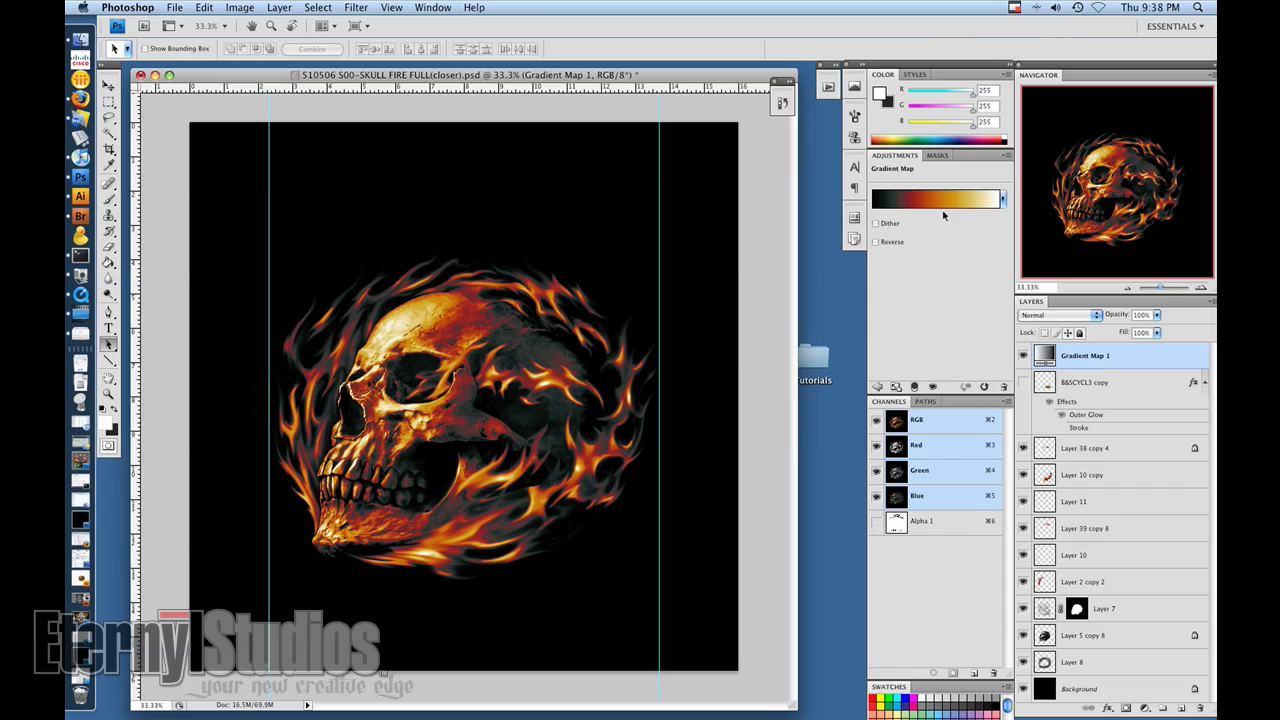
{"action": "left_click_drag", "start_coordinate": [346, 76], "coordinate": [336, 71]}
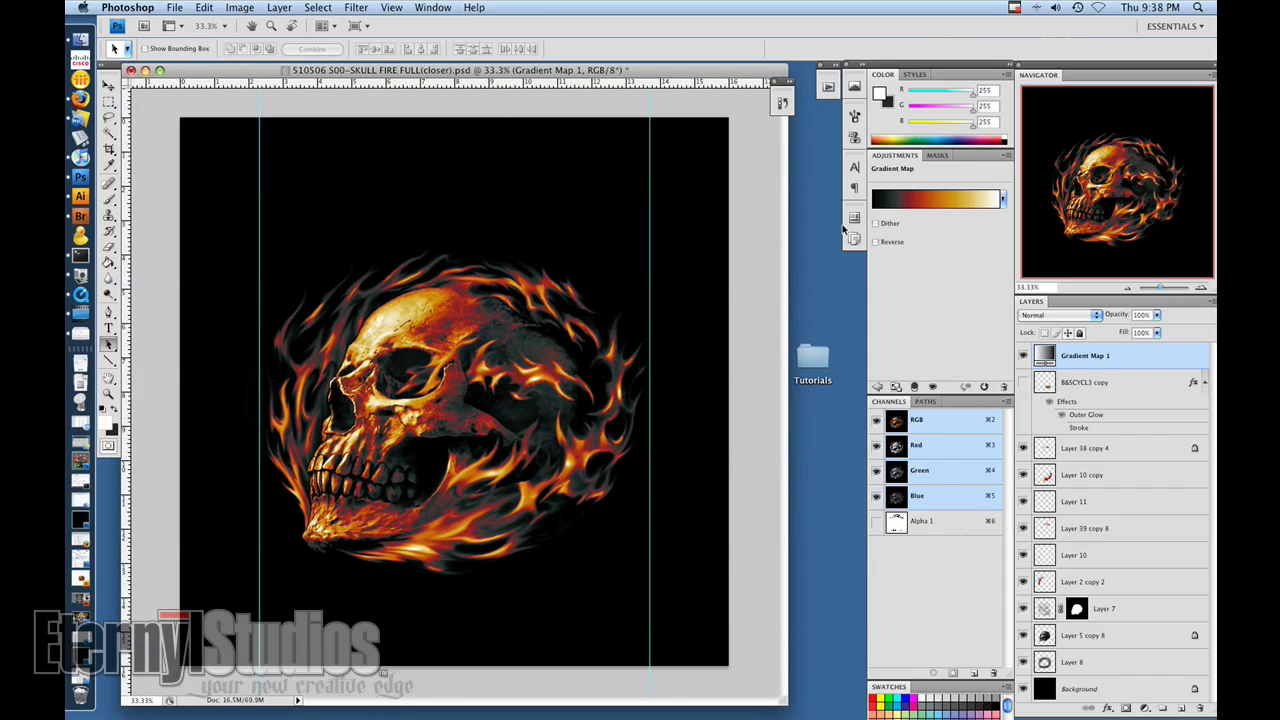
Duplicate the layered skull image under the suggested copy name and position the new document over the original
{"action": "left_click", "coordinate": [239, 7]}
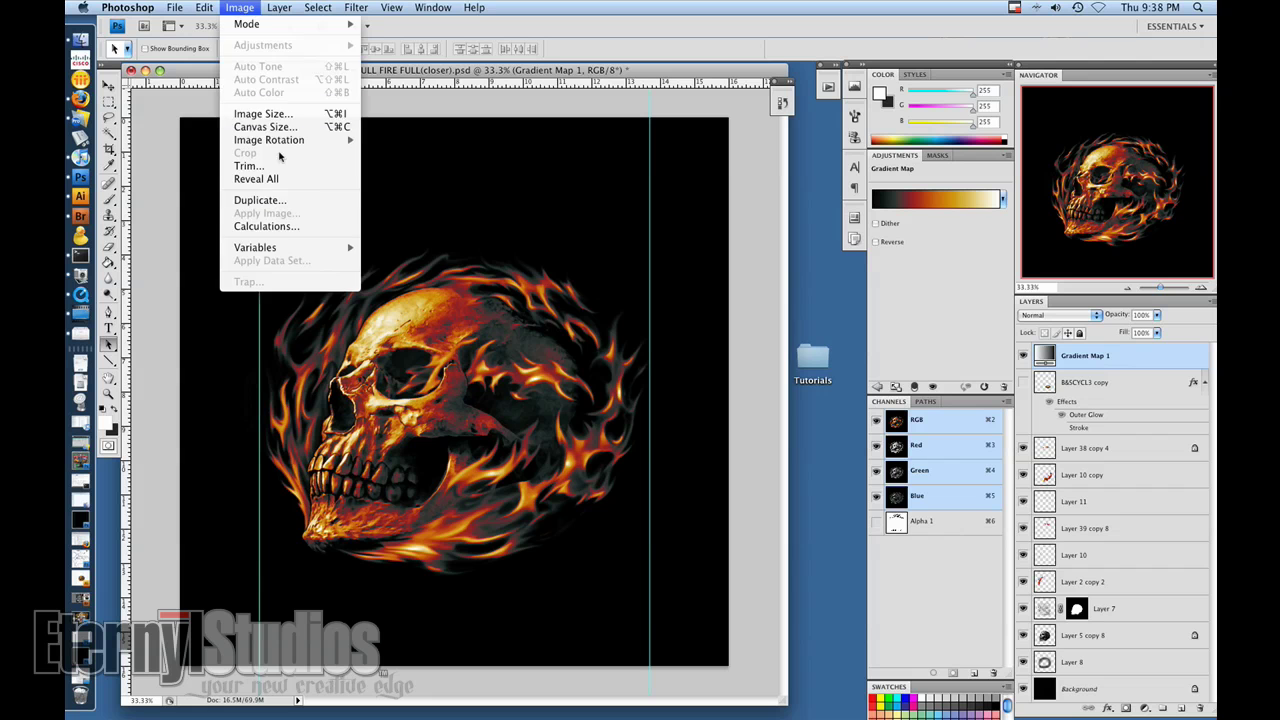
{"action": "left_click", "coordinate": [275, 199]}
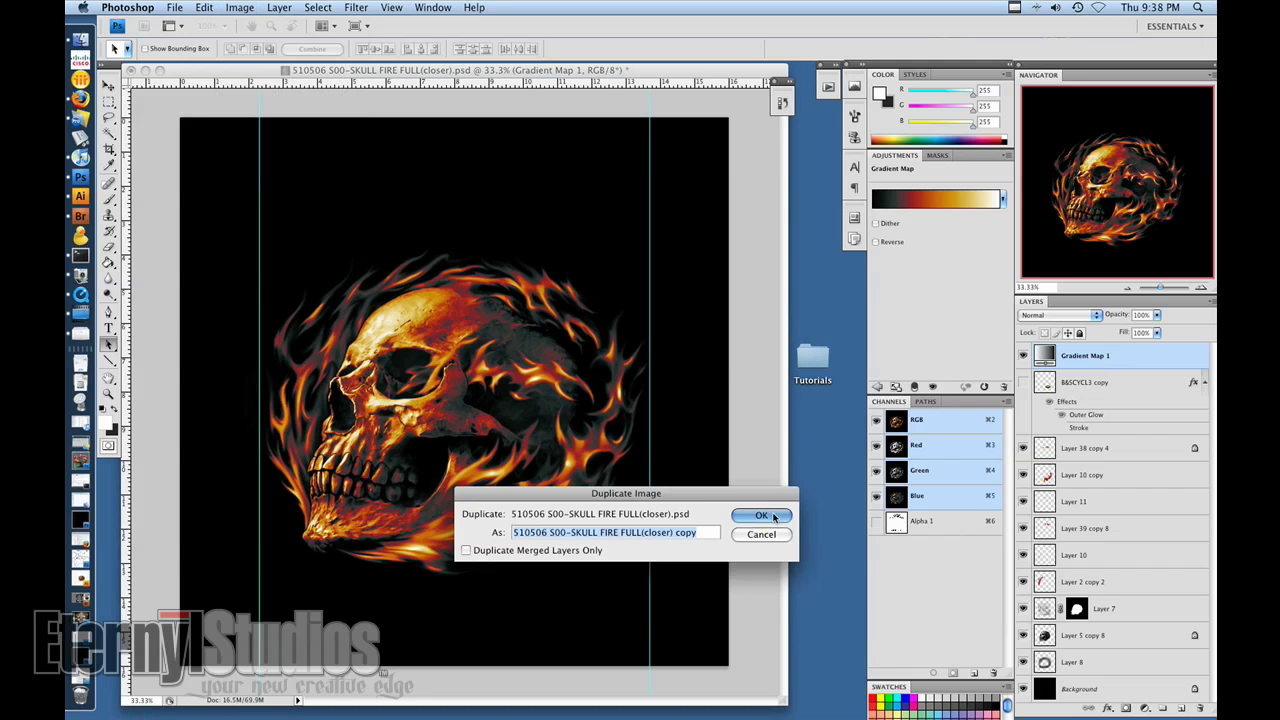
{"action": "left_click", "coordinate": [745, 517]}
{"action": "left_click_drag", "start_coordinate": [232, 128], "coordinate": [279, 72]}
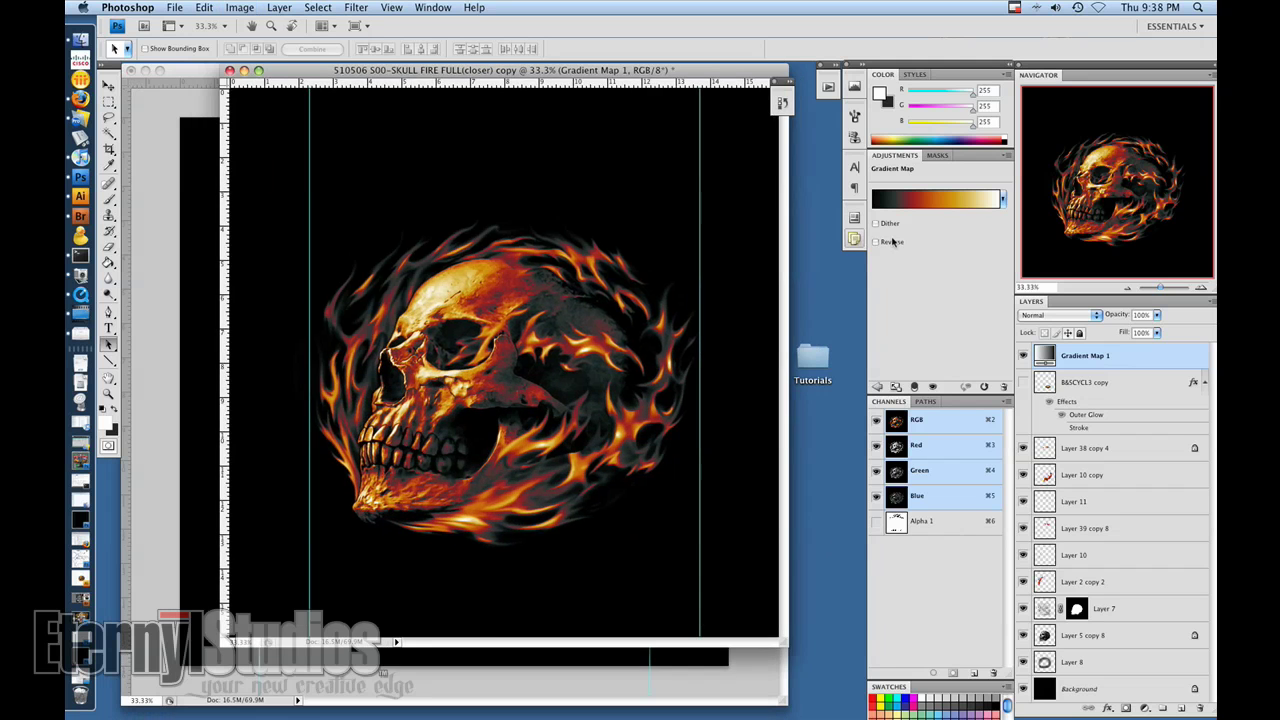
In the copy's gradient map, change the dark grey stop at 19% and the neighbouring red stop to white
{"action": "left_click", "coordinate": [935, 196]}
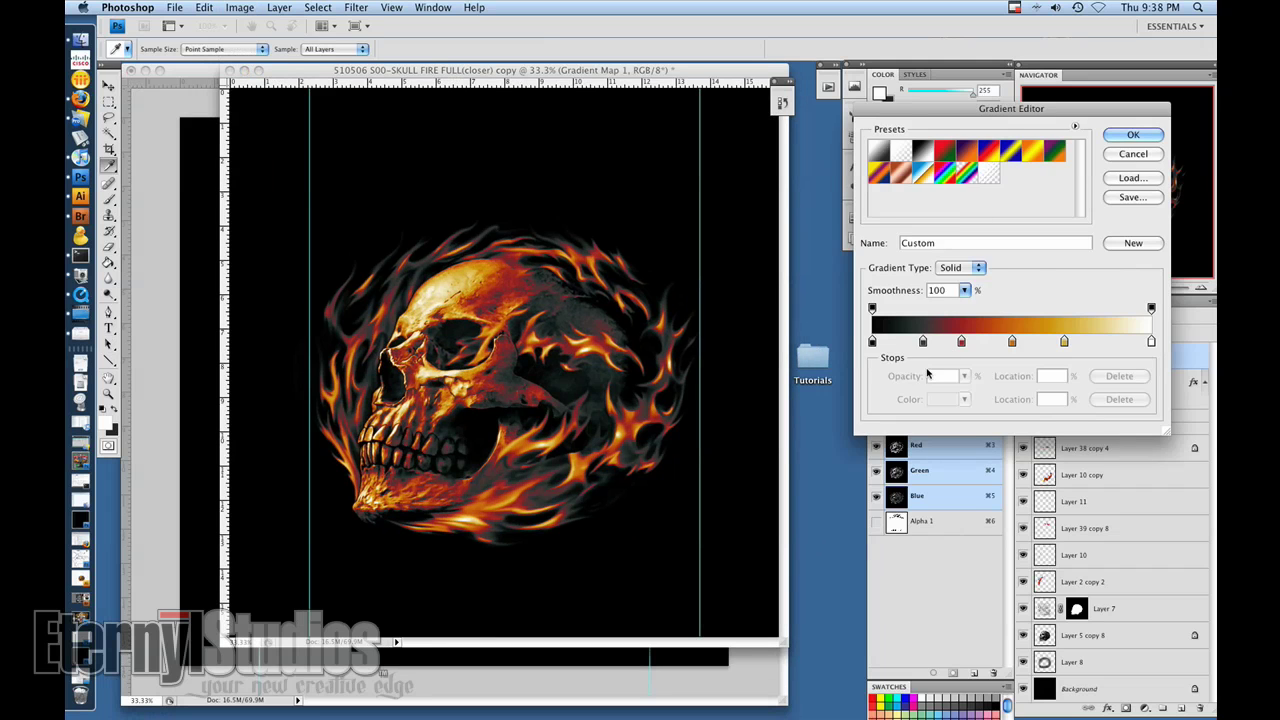
{"action": "left_click", "coordinate": [924, 343]}
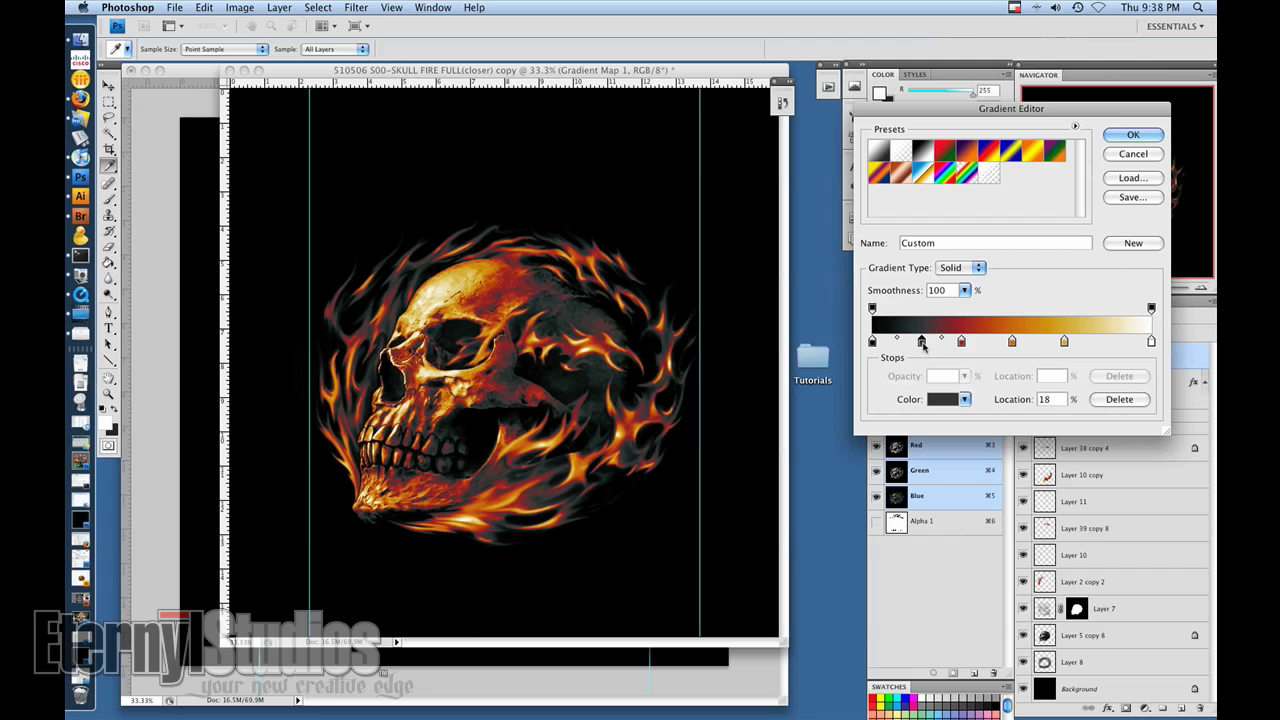
{"action": "left_click", "coordinate": [943, 399]}
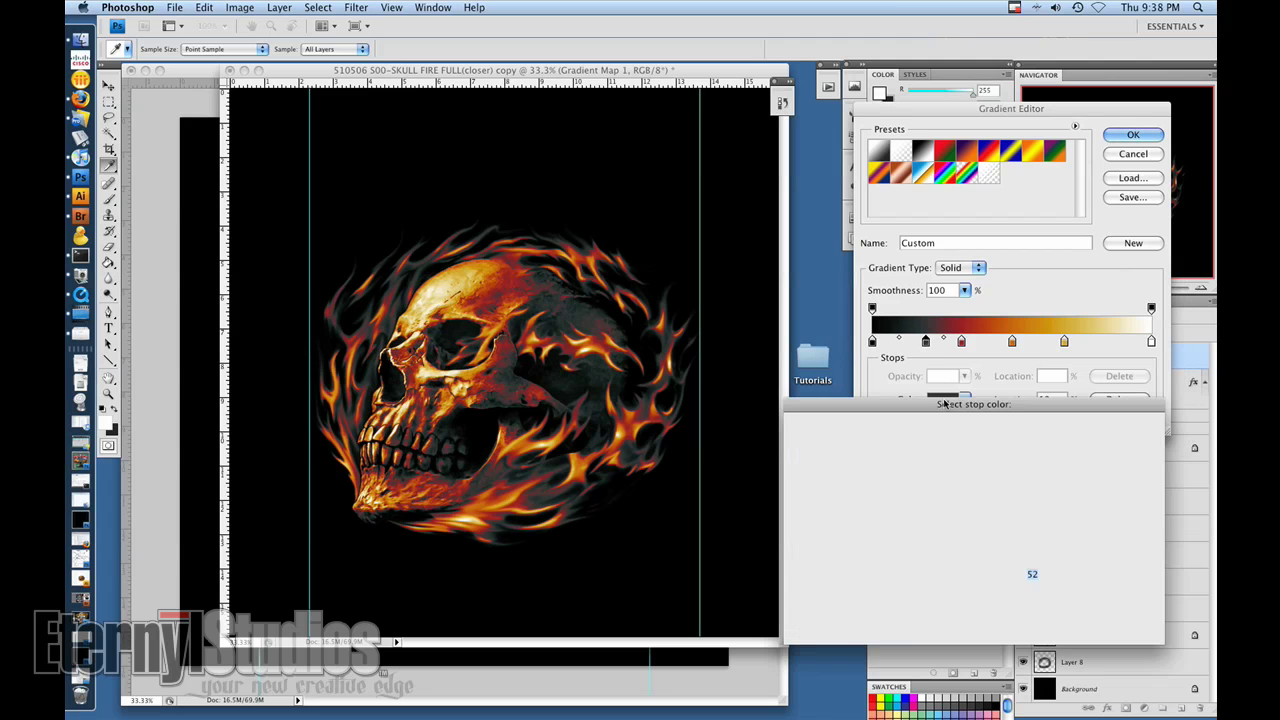
{"action": "left_click", "coordinate": [796, 434]}
{"action": "left_click", "coordinate": [1087, 429]}
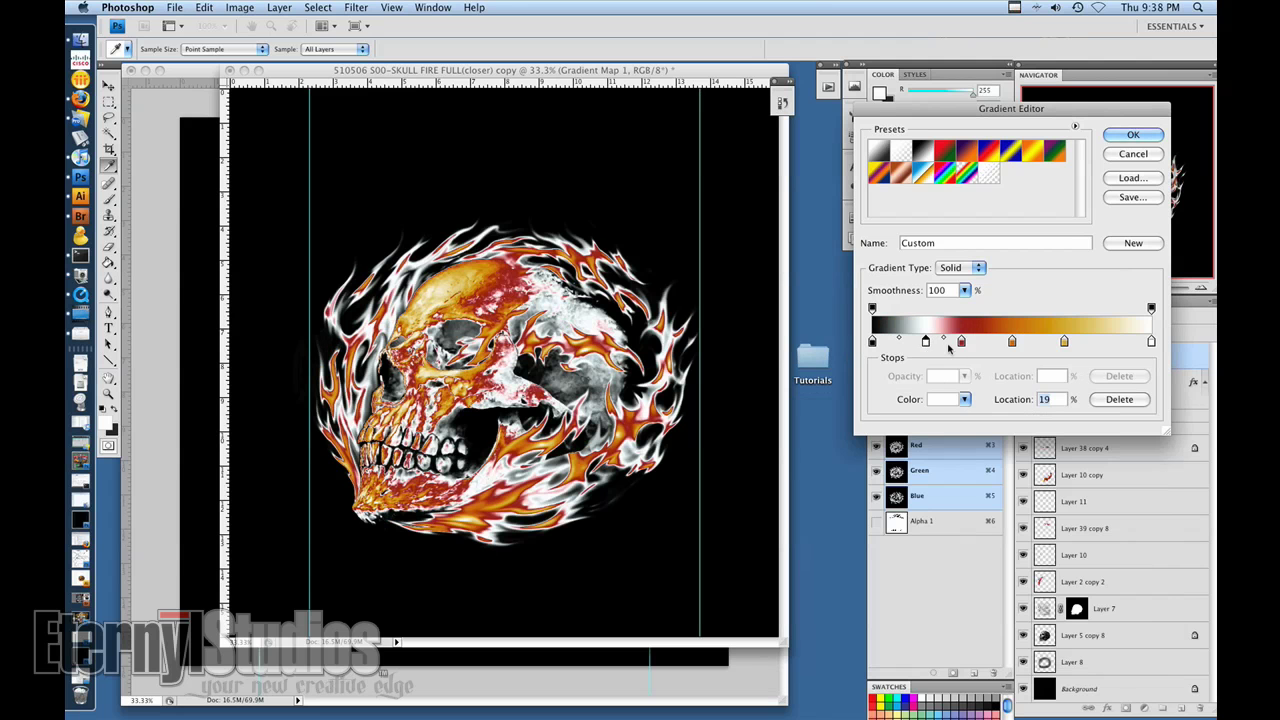
{"action": "left_click", "coordinate": [961, 342]}
{"action": "left_click", "coordinate": [941, 399]}
{"action": "left_click", "coordinate": [797, 437]}
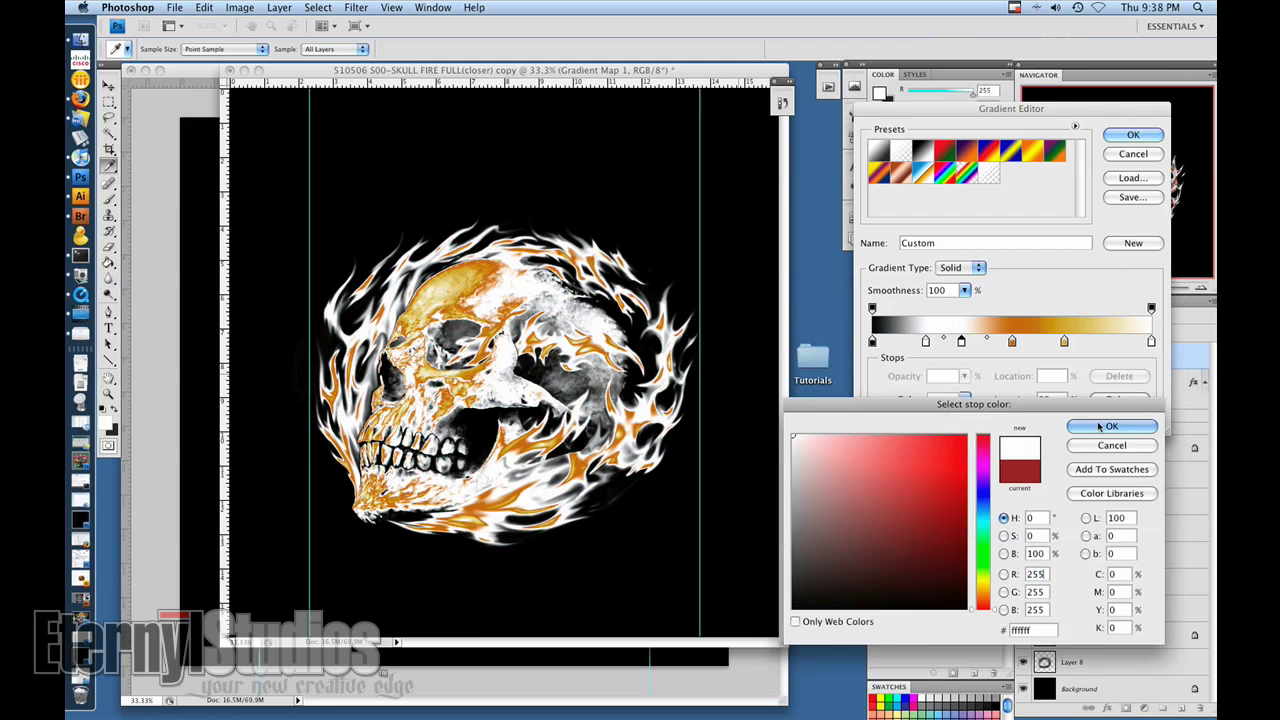
{"action": "left_click", "coordinate": [1110, 426]}
Remove the orange and gold stops from the gradient and apply the black-to-white gradient map
{"action": "left_click_drag", "start_coordinate": [1012, 342], "coordinate": [1014, 380]}
{"action": "left_click_drag", "start_coordinate": [1064, 342], "coordinate": [1068, 375]}
{"action": "left_click", "coordinate": [1117, 134]}
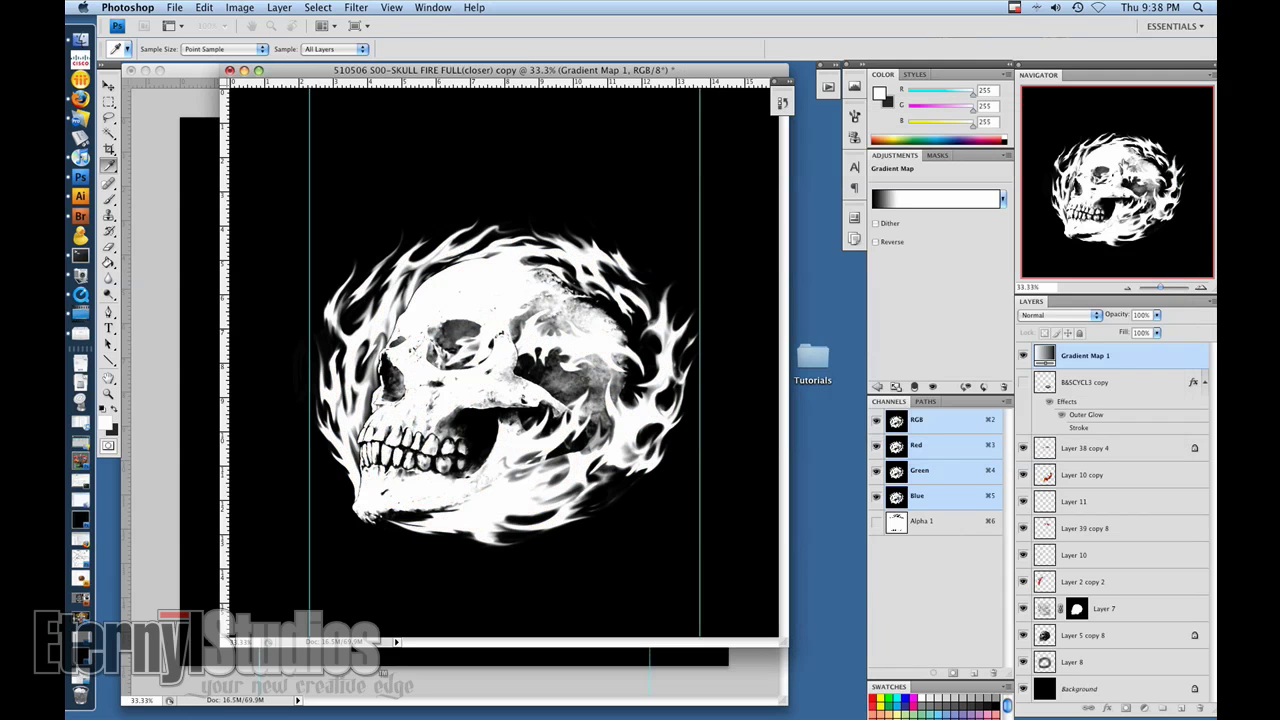
Invert the Background layer to white, and convert the copy to Grayscale mode with its layers flattened
{"action": "left_click", "coordinate": [1099, 680]}
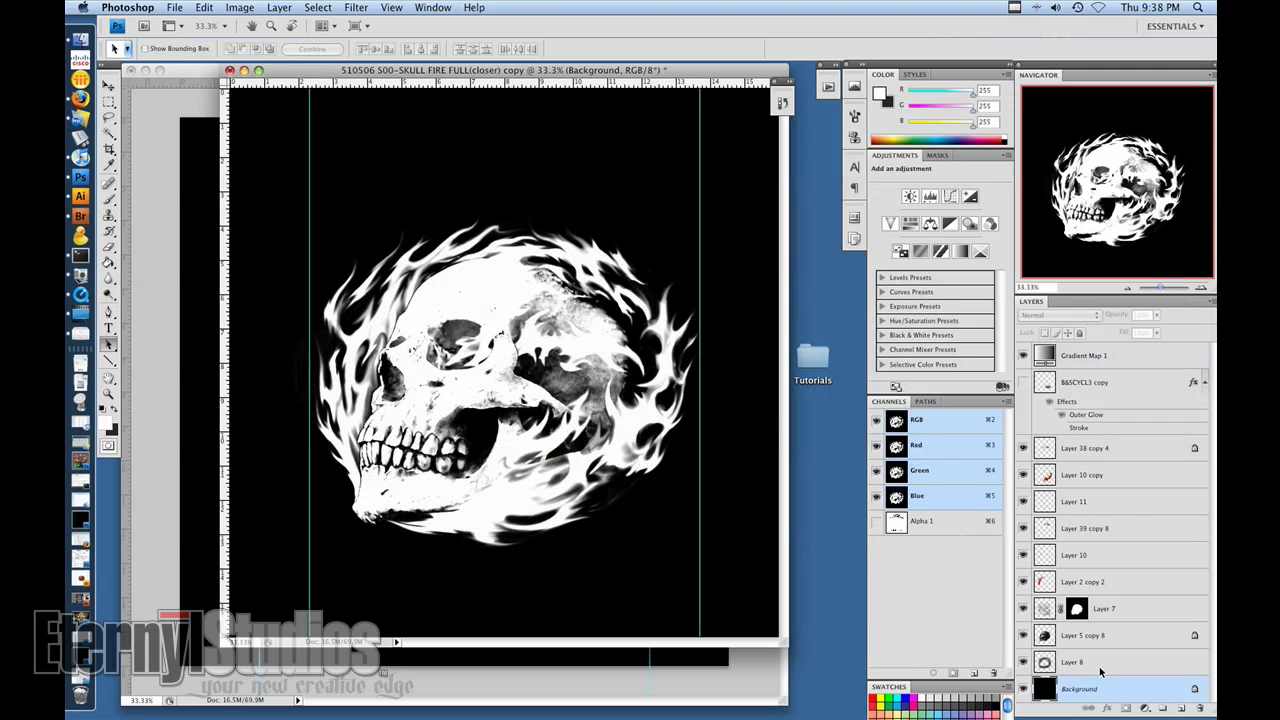
{"action": "key", "text": "super+i"}
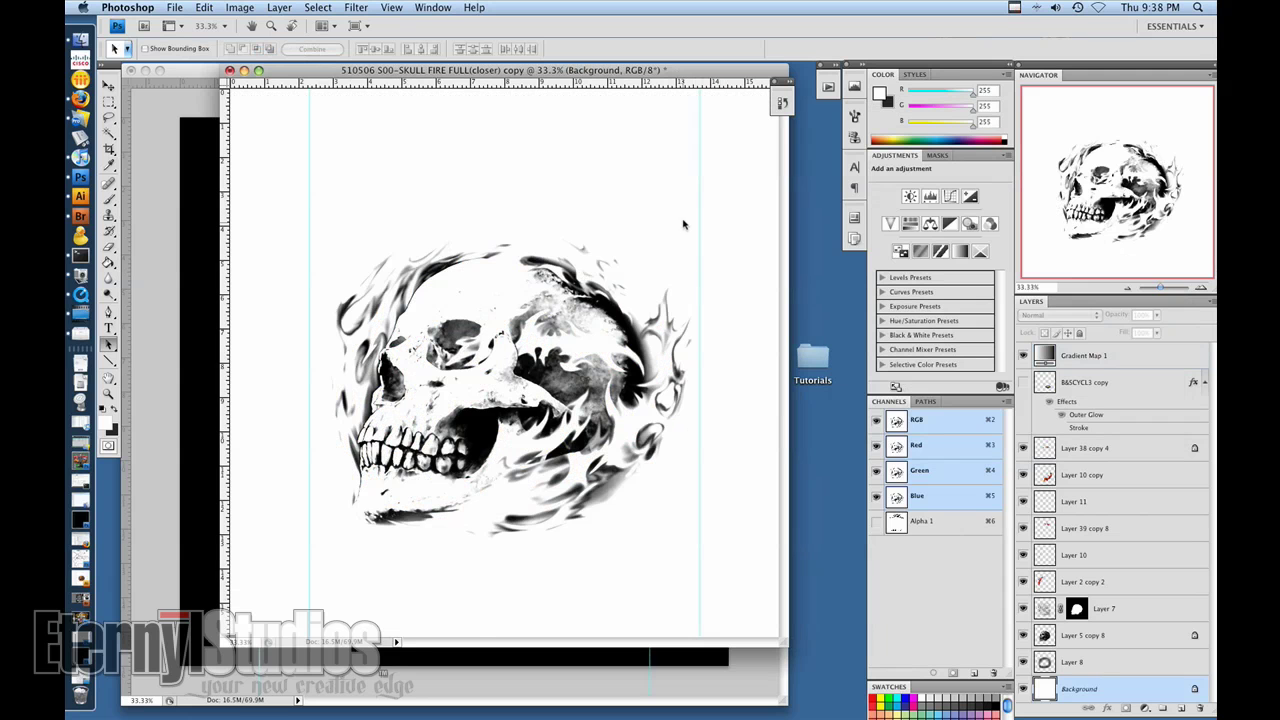
{"action": "left_click", "coordinate": [239, 7]}
{"action": "mouse_move", "coordinate": [262, 25]}
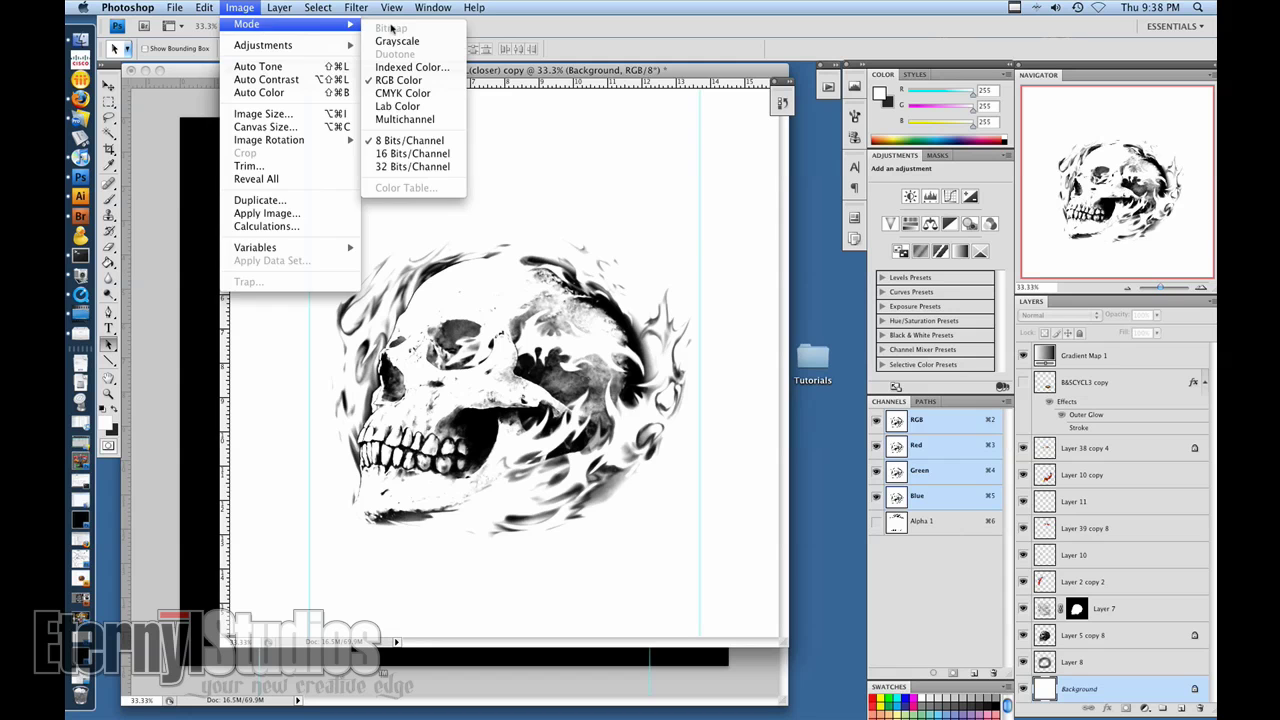
{"action": "left_click", "coordinate": [395, 41]}
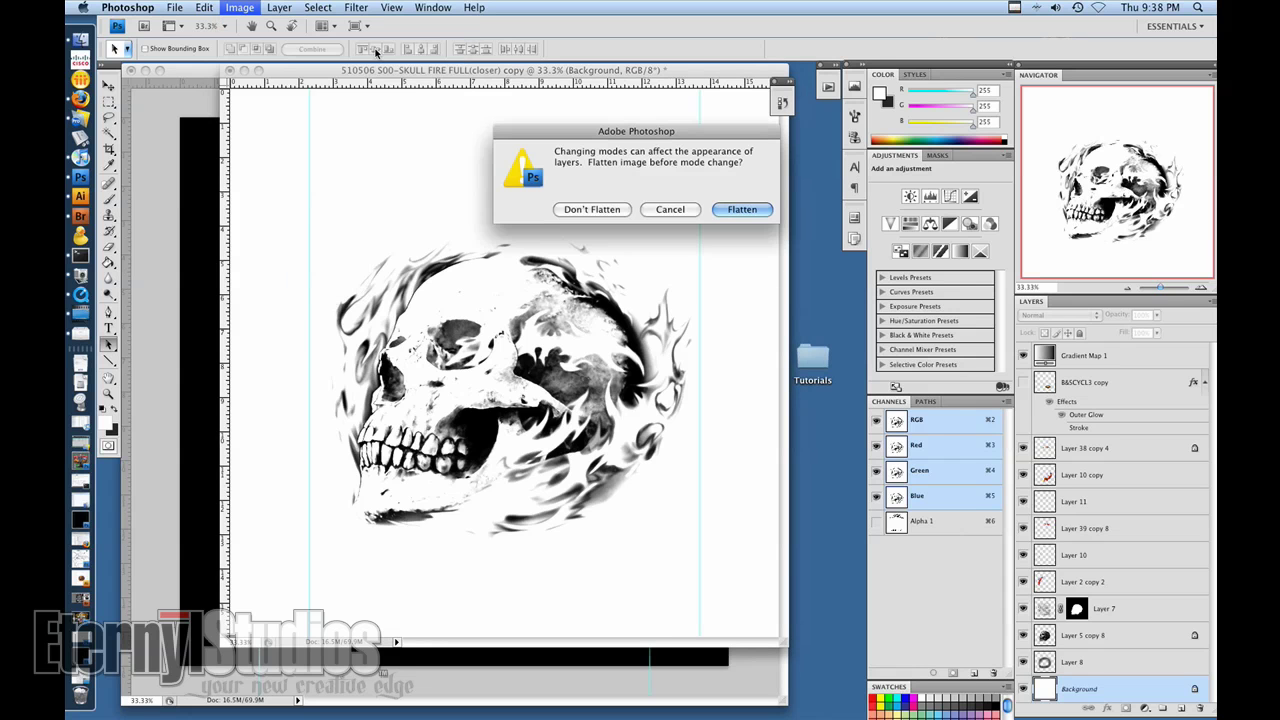
{"action": "left_click", "coordinate": [743, 216]}
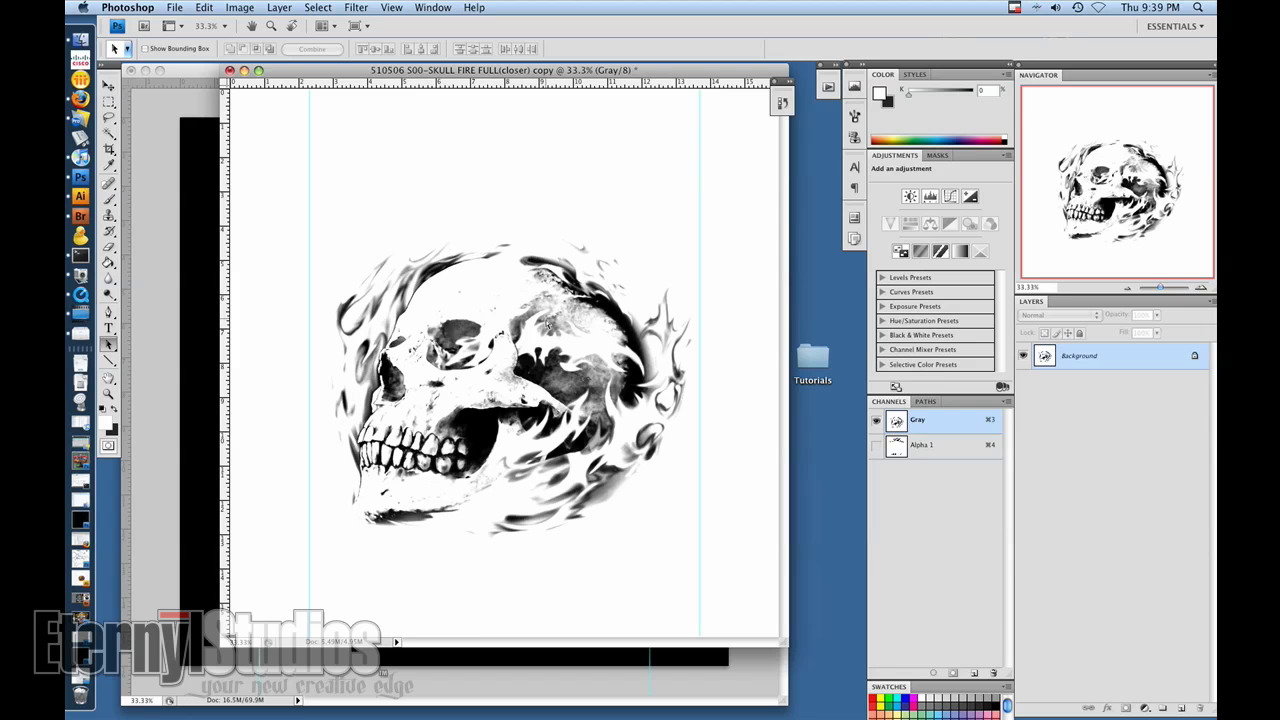
Cut the entire artwork out of the Gray channel and convert the copy to Multichannel mode
{"action": "key", "text": "super+a"}
{"action": "key", "text": "super+x"}
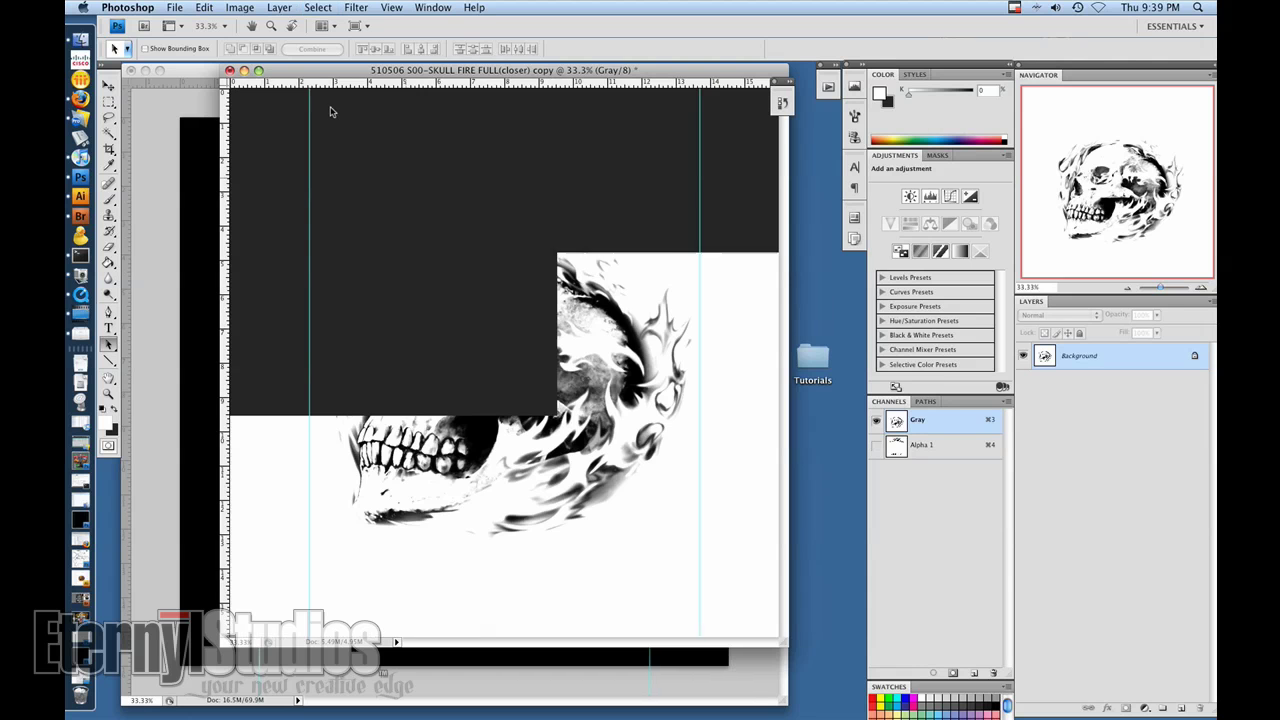
{"action": "left_click_drag", "start_coordinate": [309, 75], "coordinate": [487, 183]}
{"action": "left_click", "coordinate": [240, 7]}
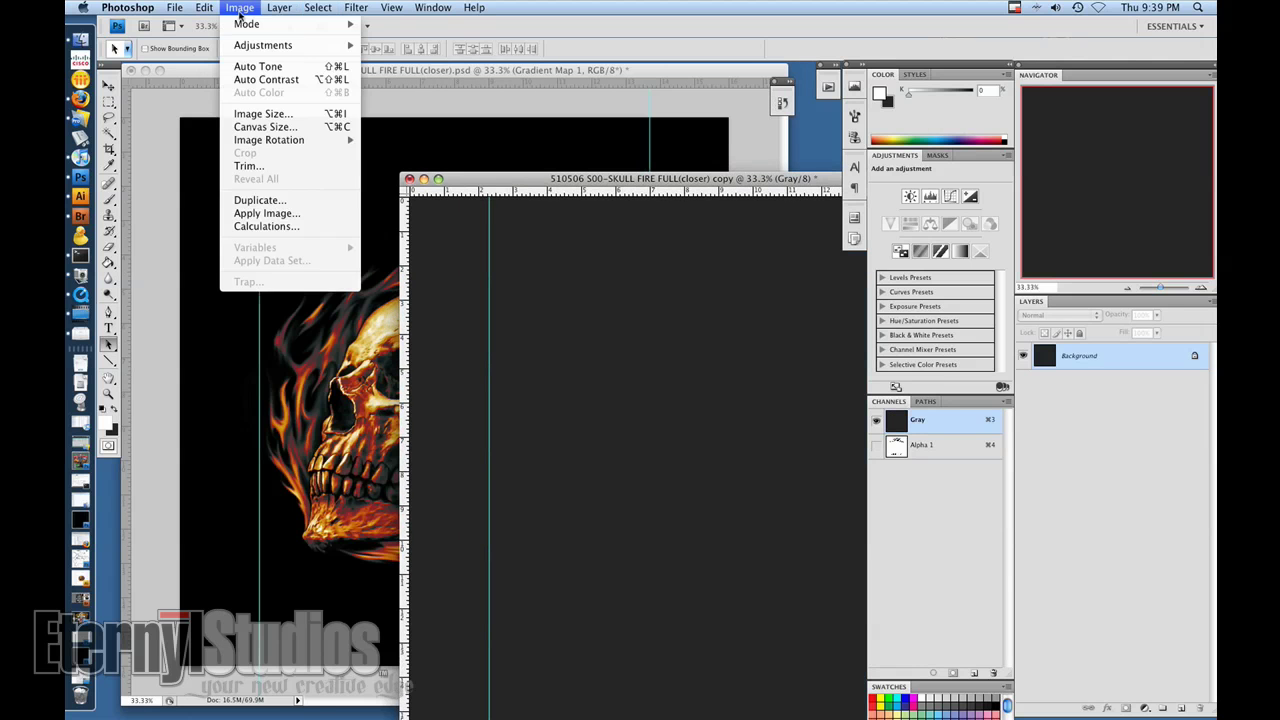
{"action": "mouse_move", "coordinate": [262, 24]}
{"action": "left_click", "coordinate": [424, 119]}
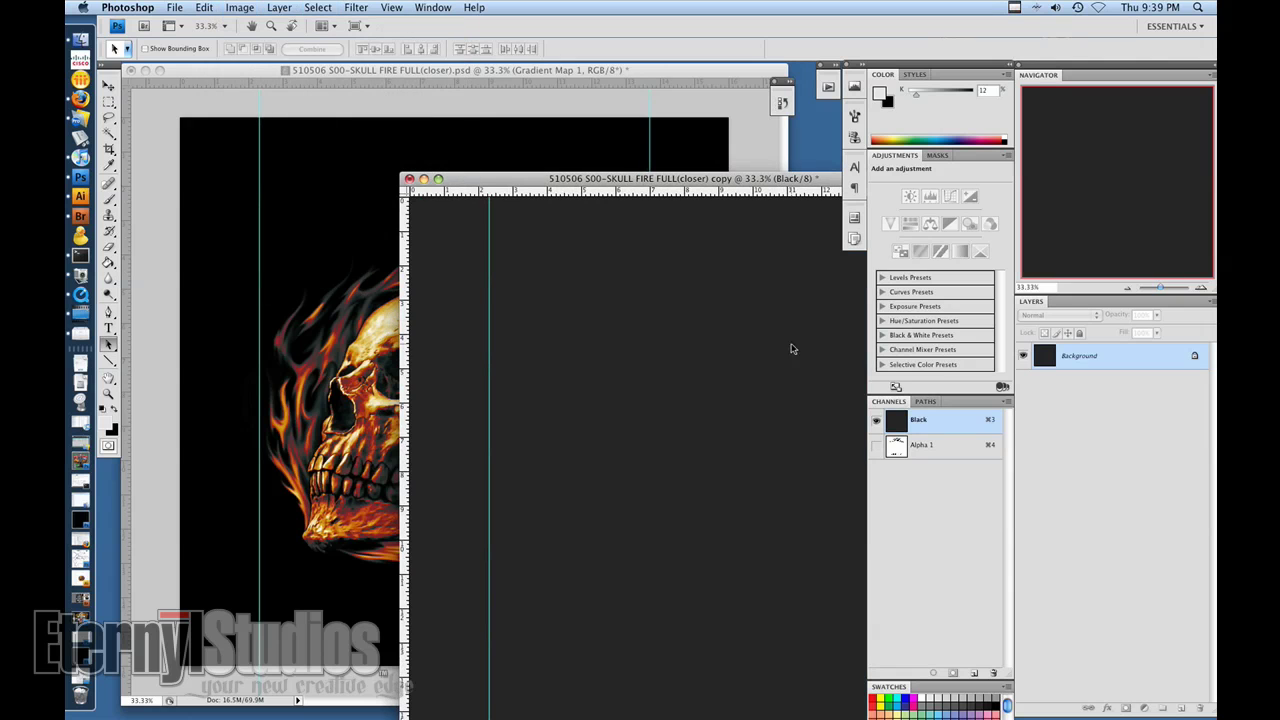
Delete the Alpha 1 channel and paste the cut artwork back into the Black channel
{"action": "left_click_drag", "start_coordinate": [727, 180], "coordinate": [704, 176]}
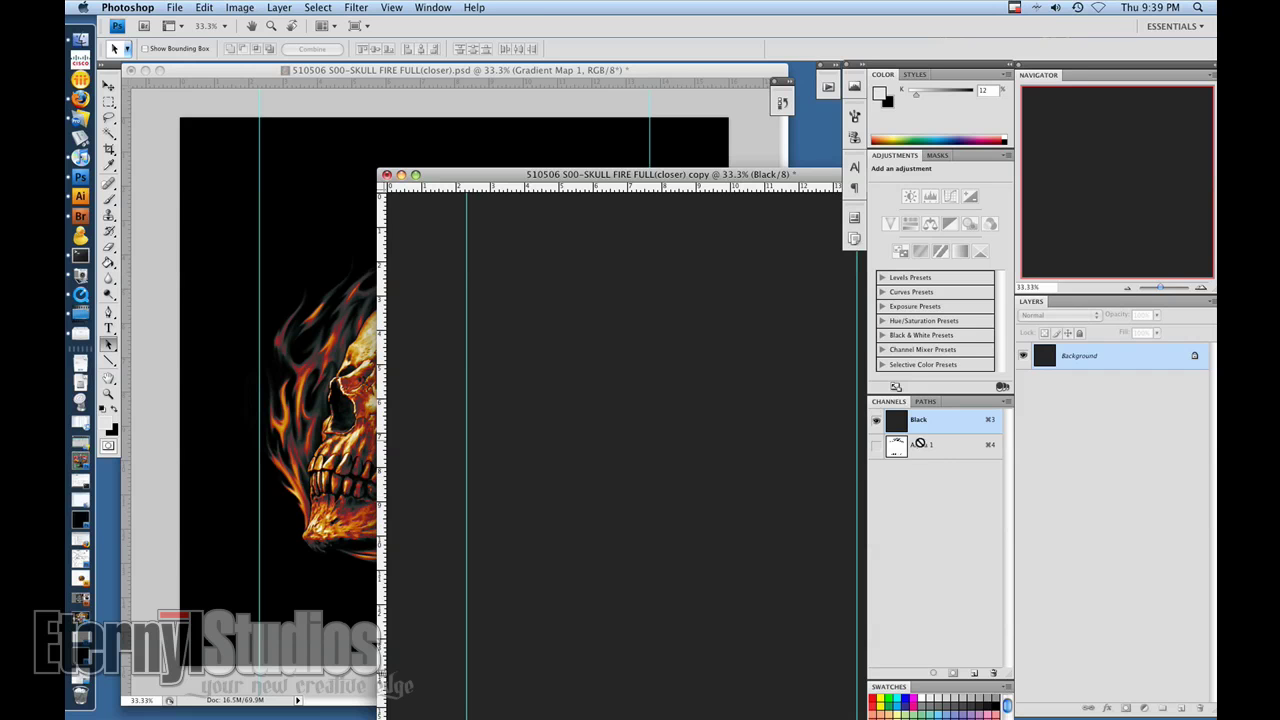
{"action": "left_click_drag", "start_coordinate": [920, 443], "coordinate": [993, 673]}
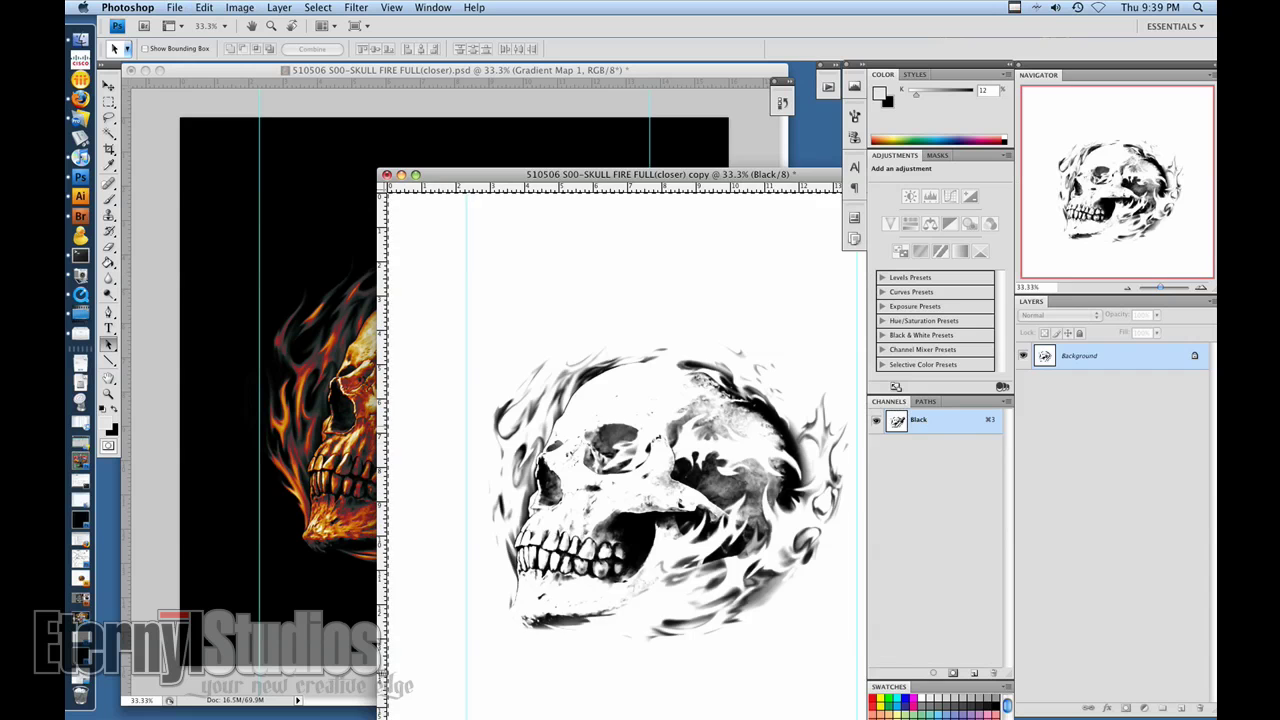
Rename the Black spot channel to PANTONE Black and set its ink to 000000 with 100% solidity
{"action": "double_click", "coordinate": [896, 421]}
{"action": "left_click", "coordinate": [574, 580]}
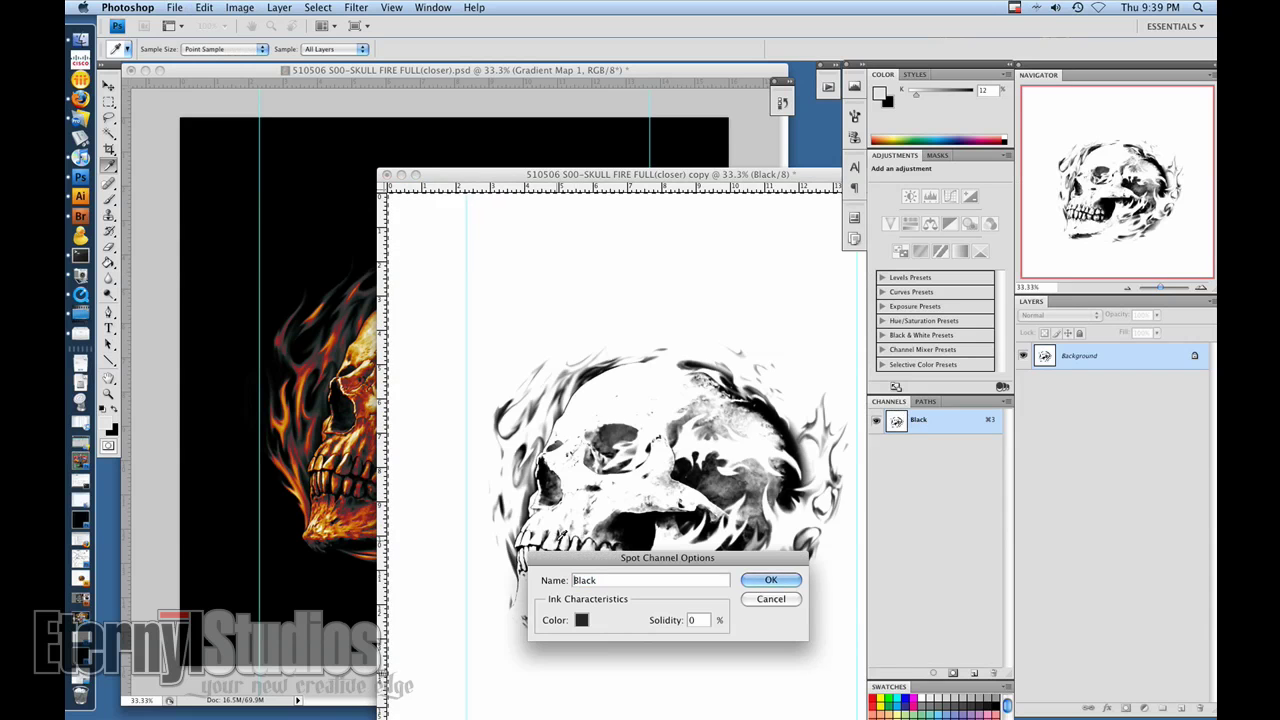
{"action": "type", "text": "PANTONE "}
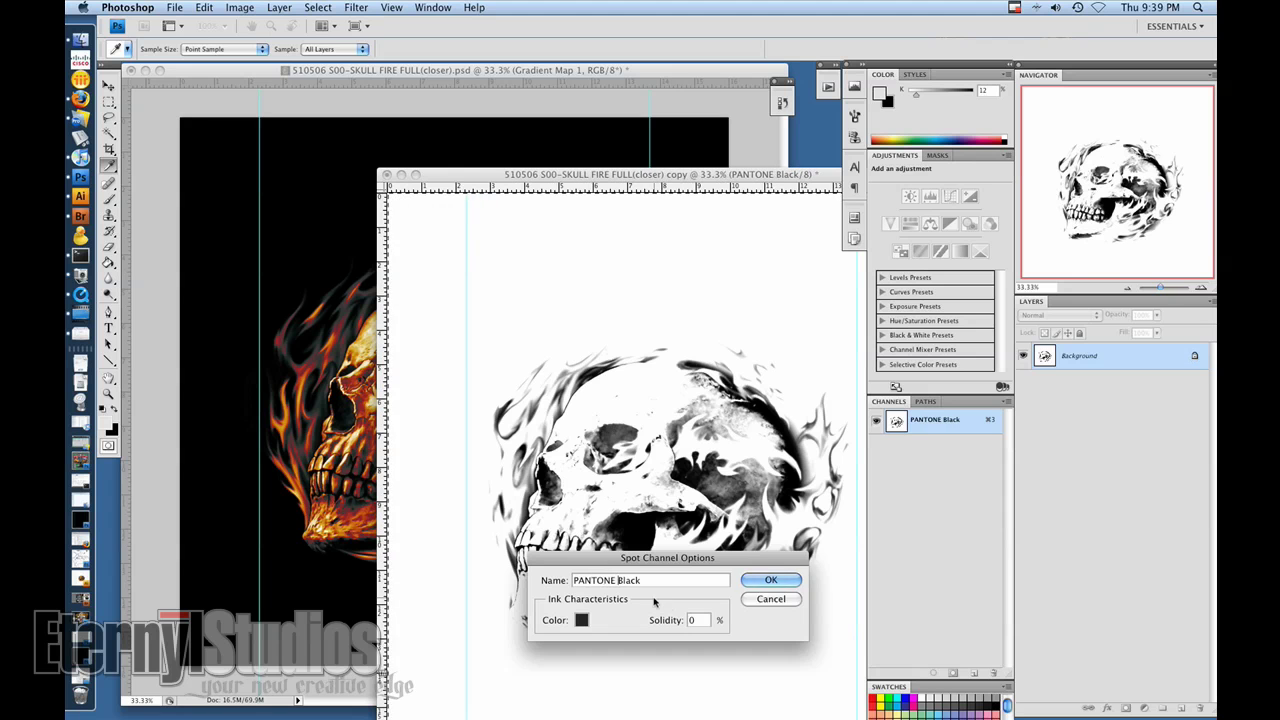
{"action": "type", "text": "100"}
{"action": "left_click", "coordinate": [582, 620]}
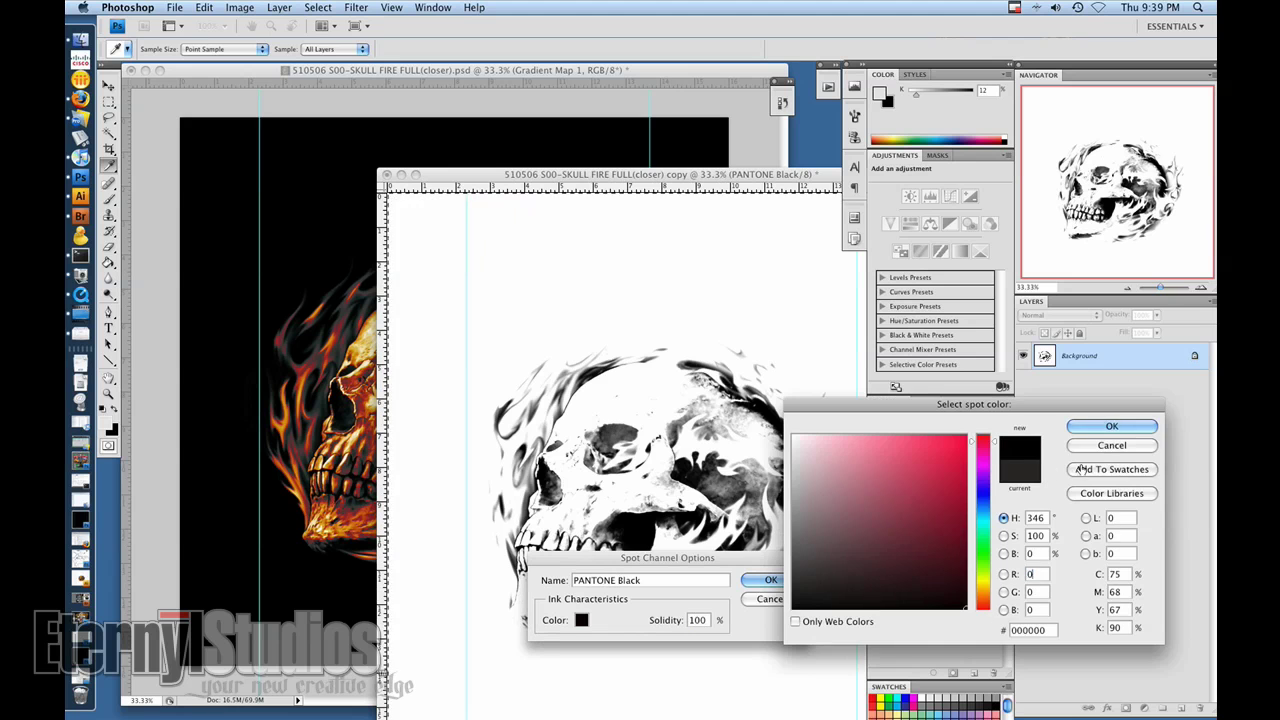
{"action": "left_click", "coordinate": [1070, 425]}
{"action": "left_click", "coordinate": [771, 581]}
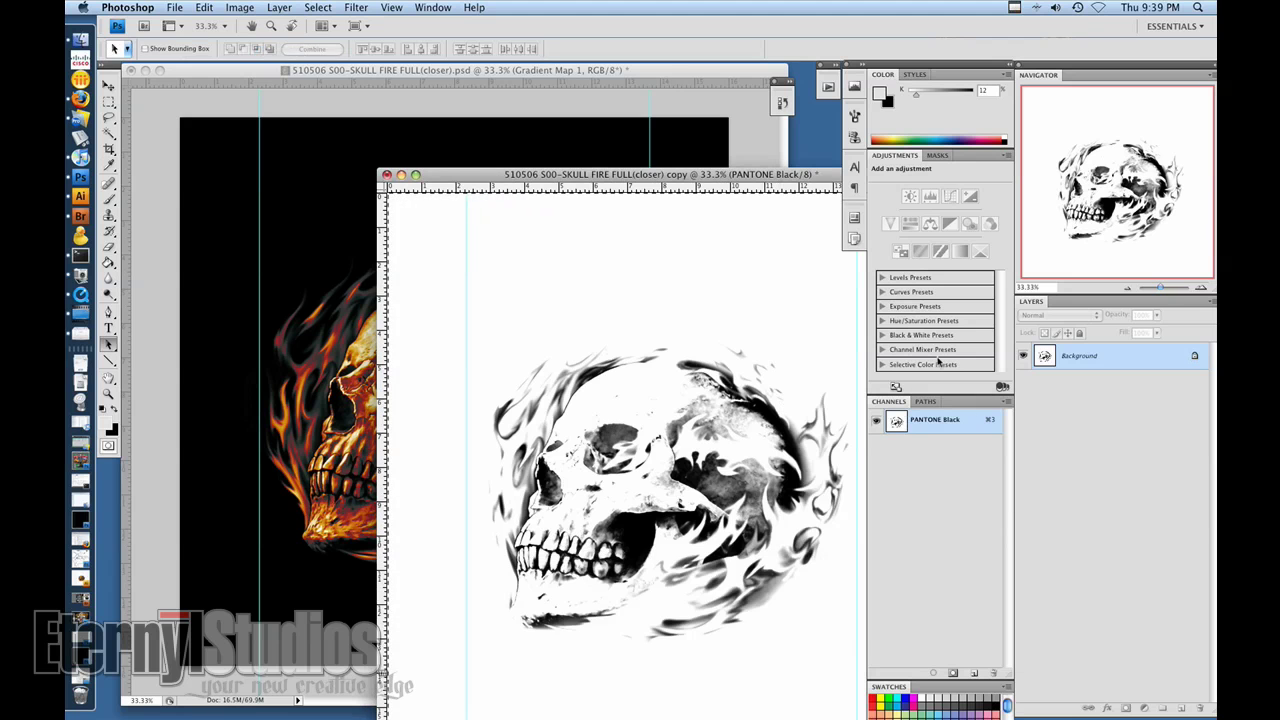
Return to the original skull document and duplicate it a second time under the suggested name
{"action": "left_click", "coordinate": [422, 78]}
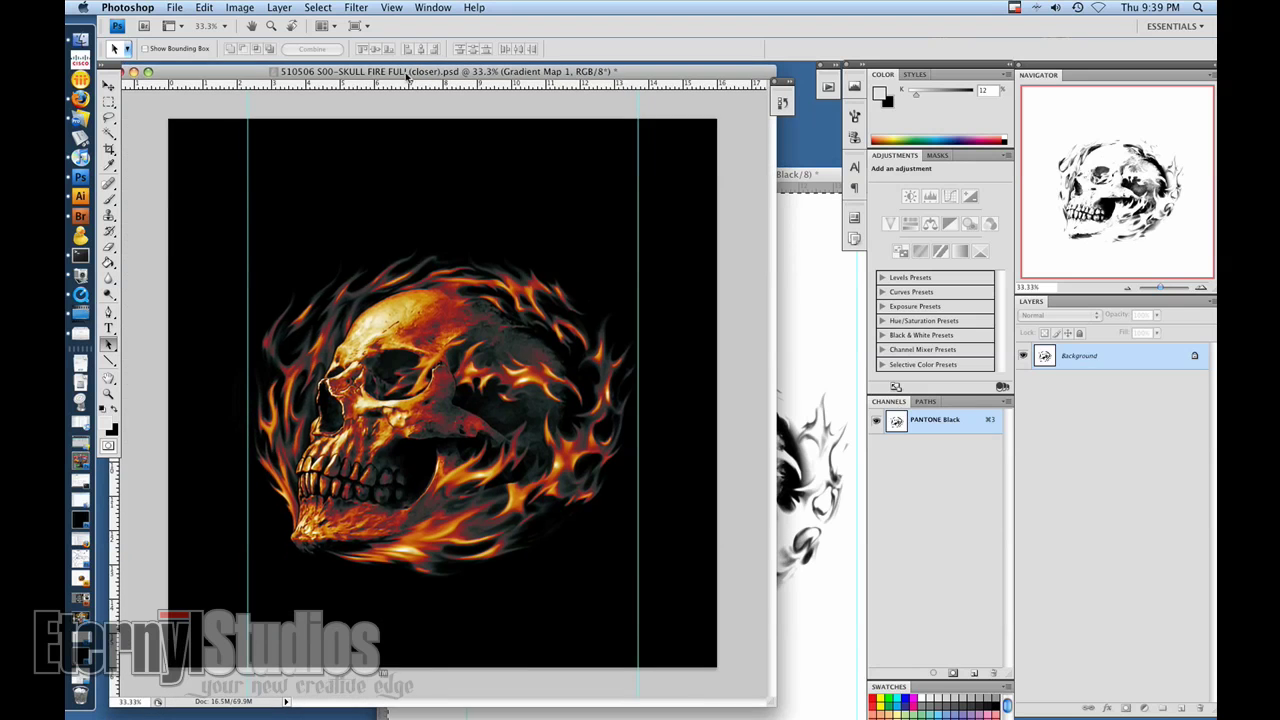
{"action": "left_click", "coordinate": [240, 7]}
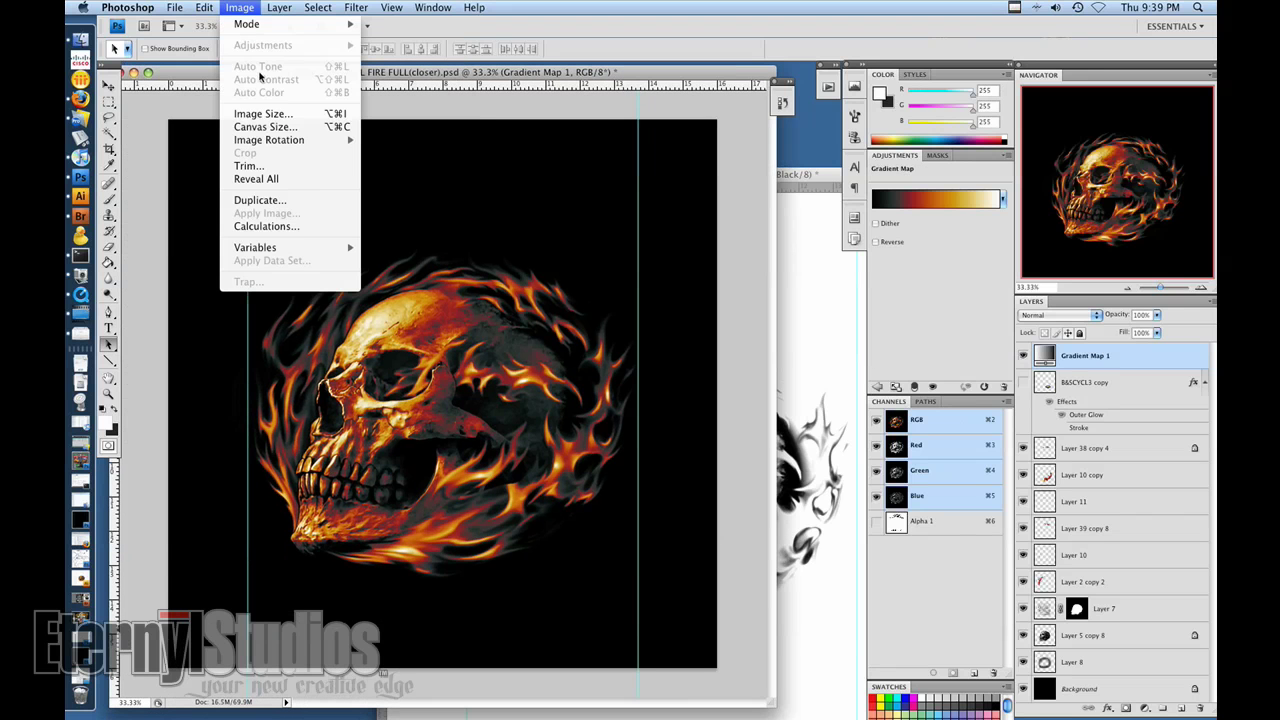
{"action": "left_click", "coordinate": [279, 201]}
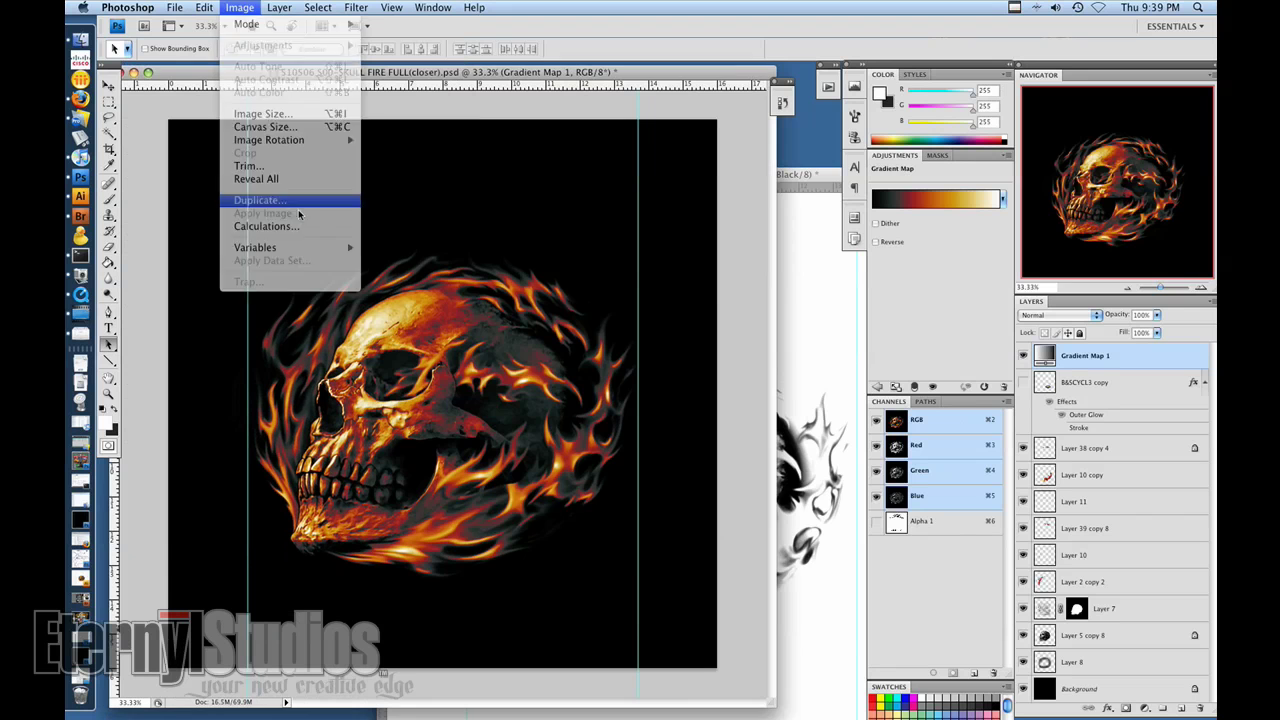
{"action": "left_click", "coordinate": [757, 520]}
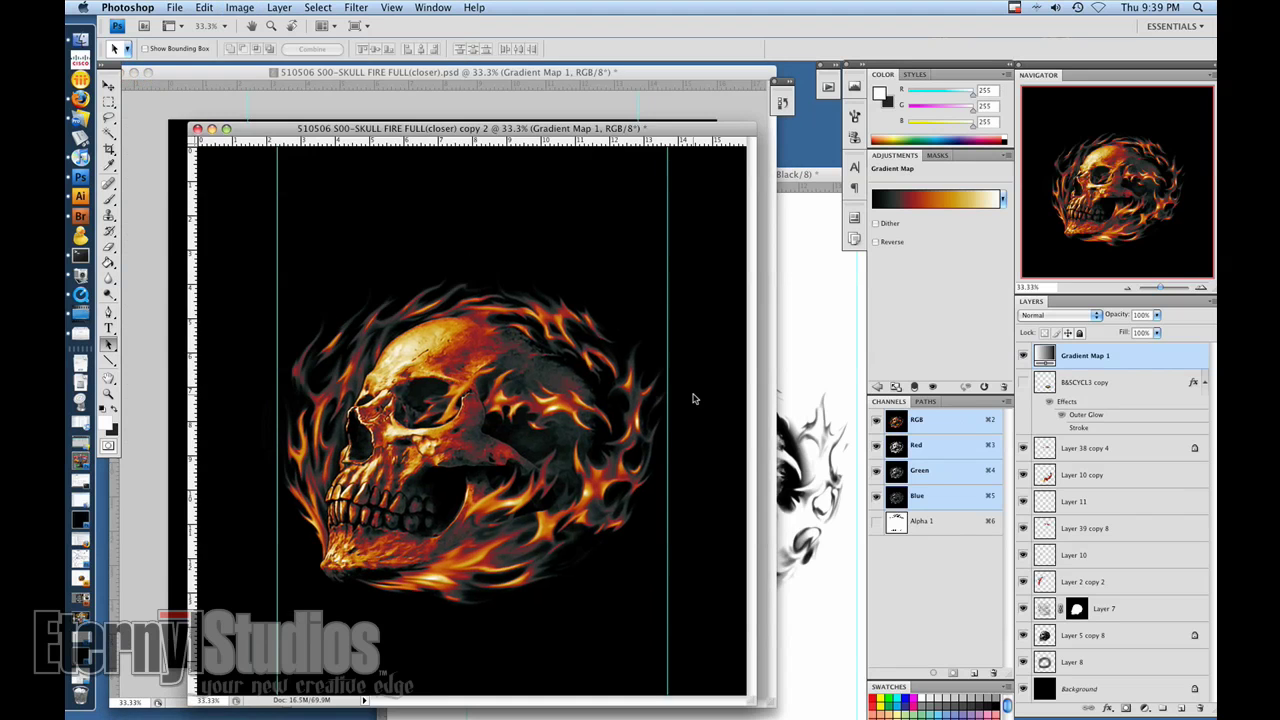
Arrange the document windows so the second color copy and the PANTONE Black copy are both visible
{"action": "left_click_drag", "start_coordinate": [568, 133], "coordinate": [533, 108]}
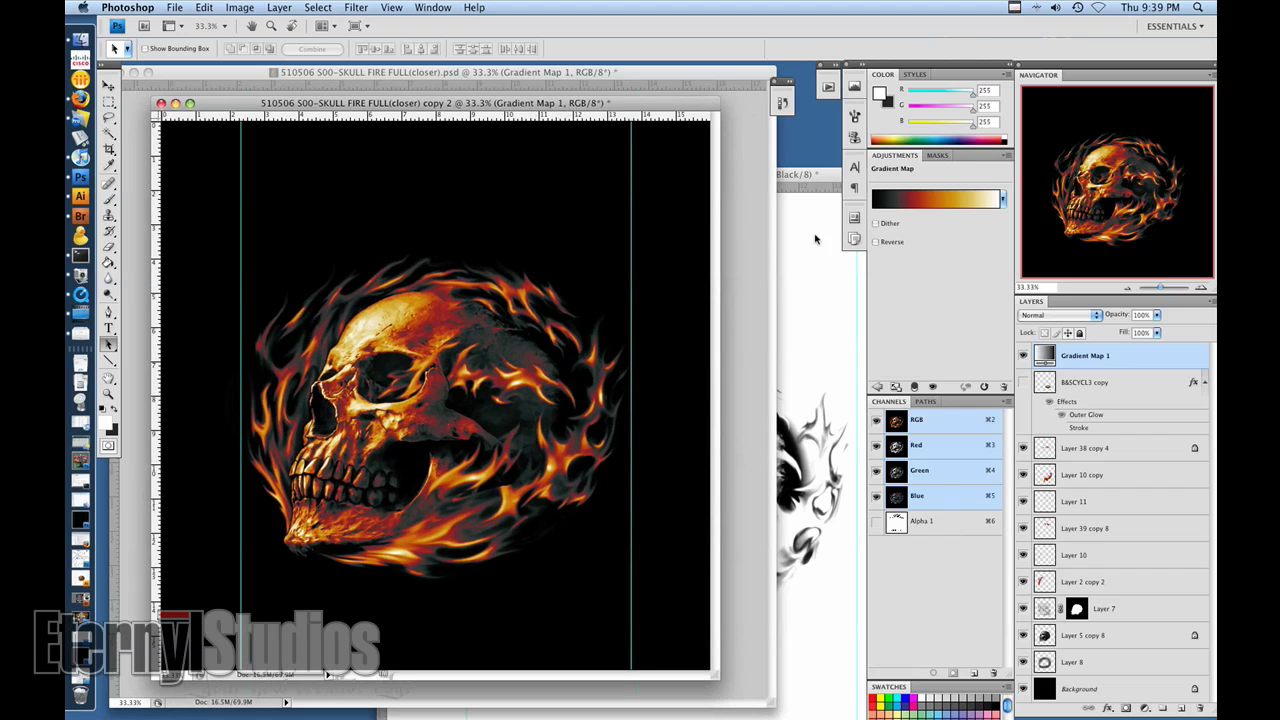
{"action": "left_click", "coordinate": [797, 177]}
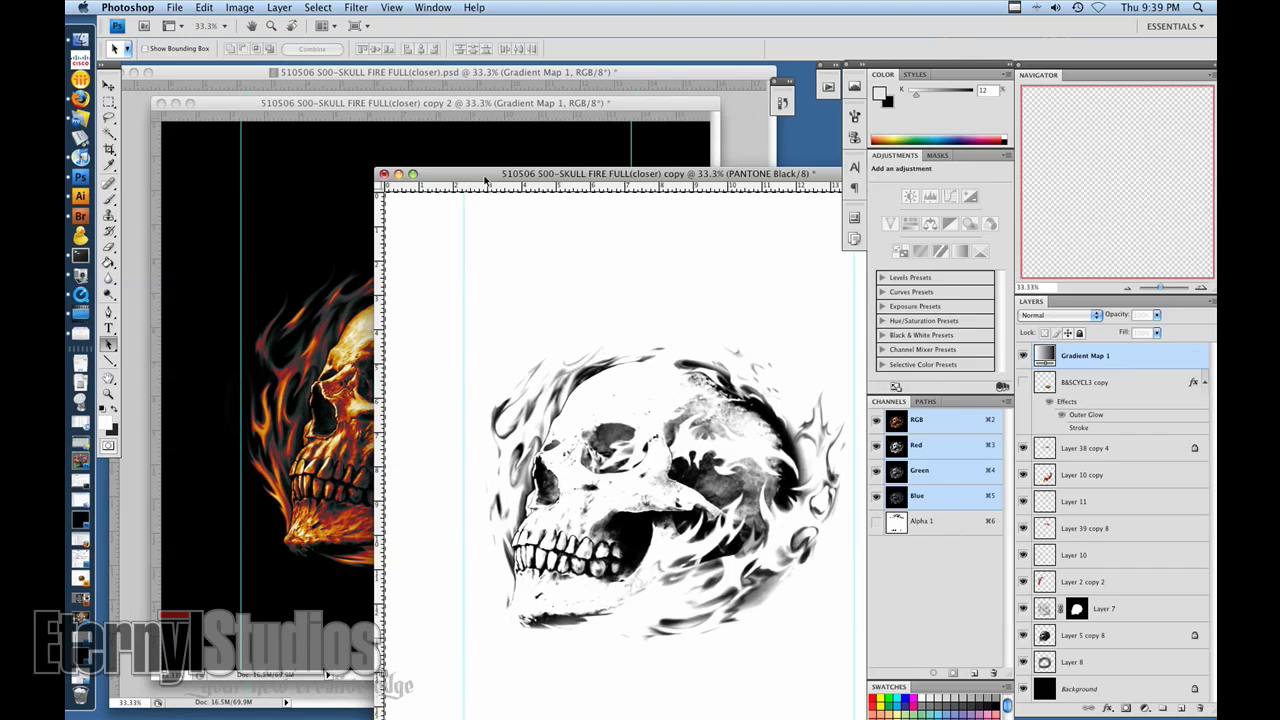
{"action": "left_click_drag", "start_coordinate": [478, 174], "coordinate": [504, 202]}
{"action": "left_click_drag", "start_coordinate": [503, 106], "coordinate": [410, 106]}
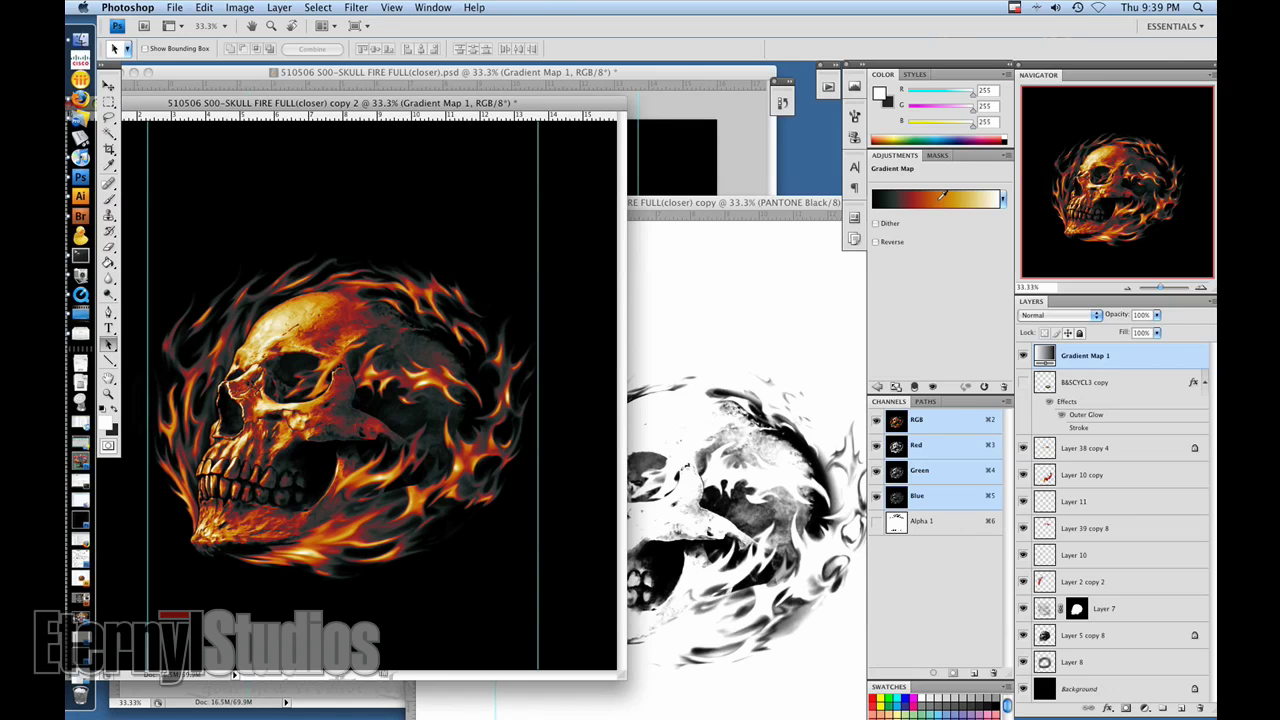
In the second copy's gradient map, set the dark gray stop at 18% to black and the first stop to white
{"action": "left_click", "coordinate": [942, 196]}
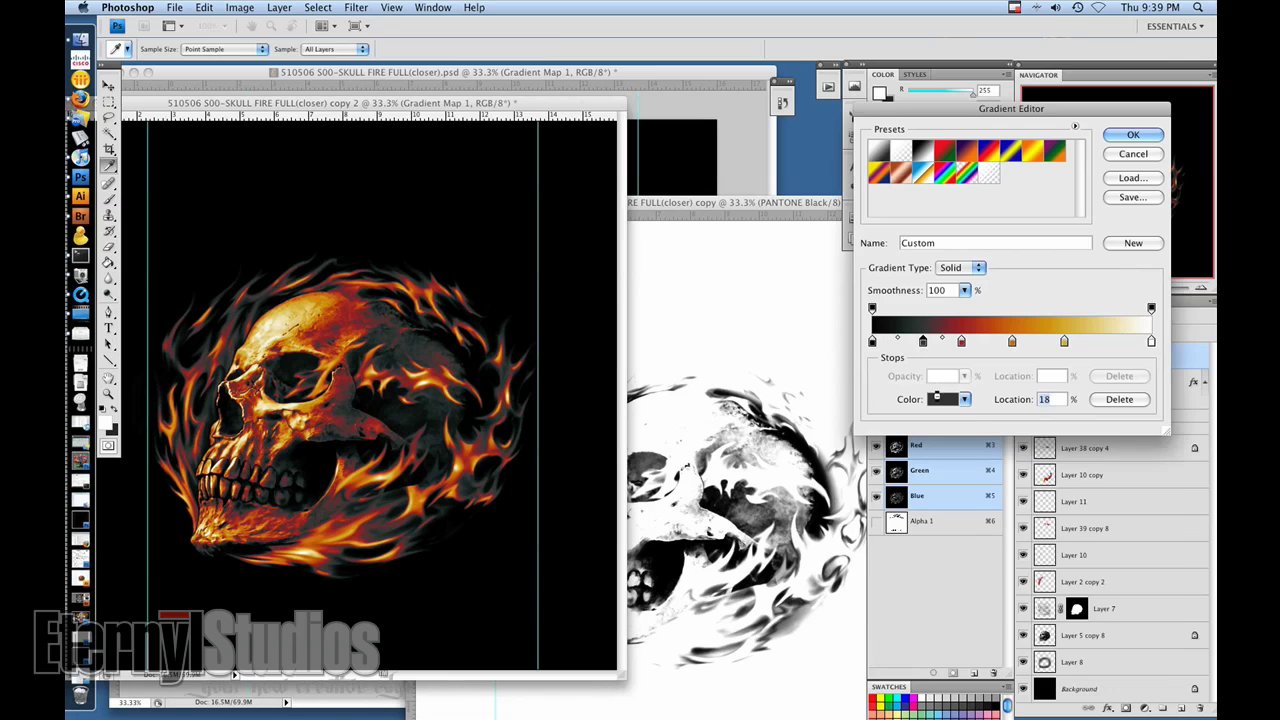
{"action": "double_click", "coordinate": [923, 343]}
{"action": "left_click", "coordinate": [1078, 430]}
{"action": "double_click", "coordinate": [872, 341]}
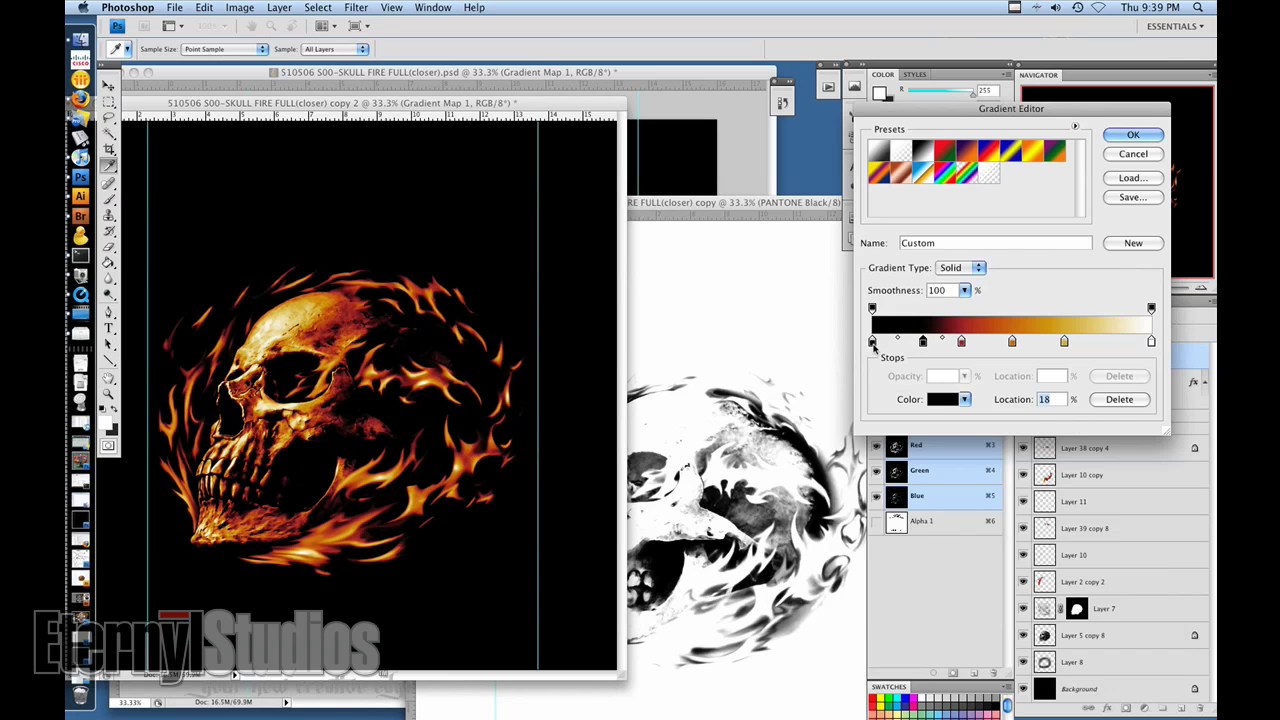
{"action": "left_click", "coordinate": [793, 437]}
{"action": "left_click", "coordinate": [1092, 425]}
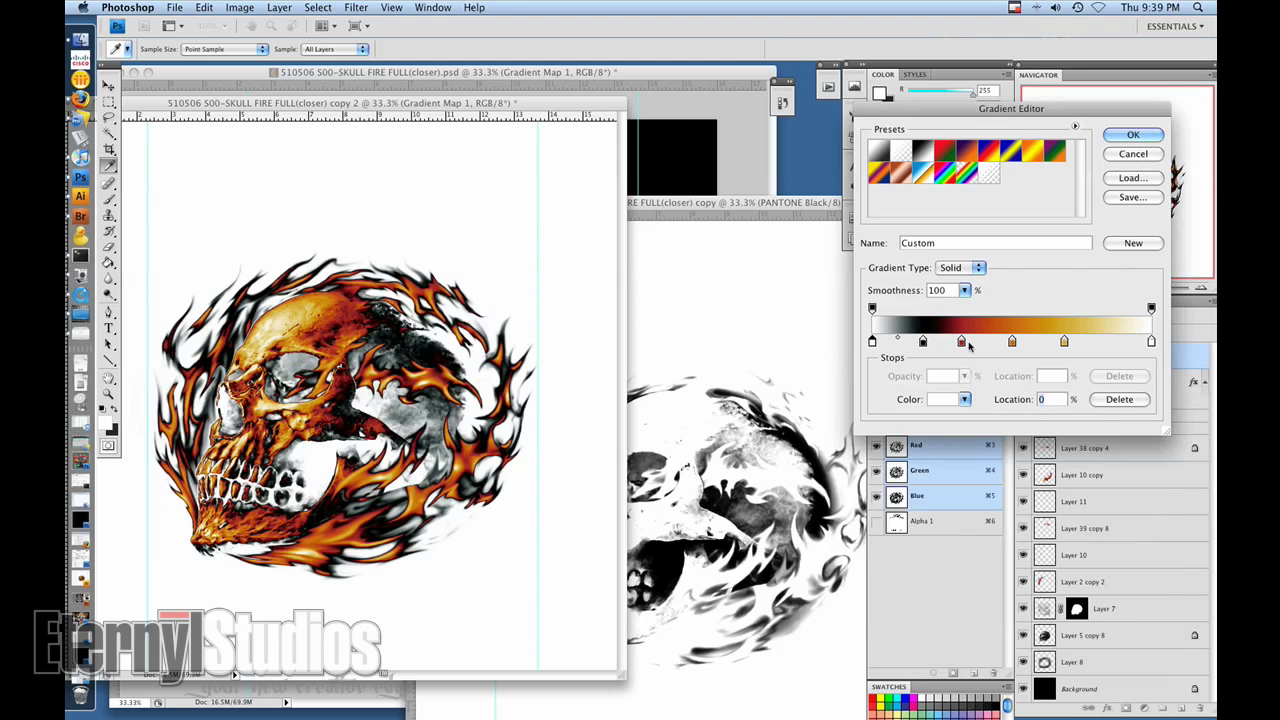
Set the gradient's red and orange stops to white (ffffff), remove the gold stop, and apply the edited gradient
{"action": "left_click", "coordinate": [961, 343]}
{"action": "left_click", "coordinate": [947, 399]}
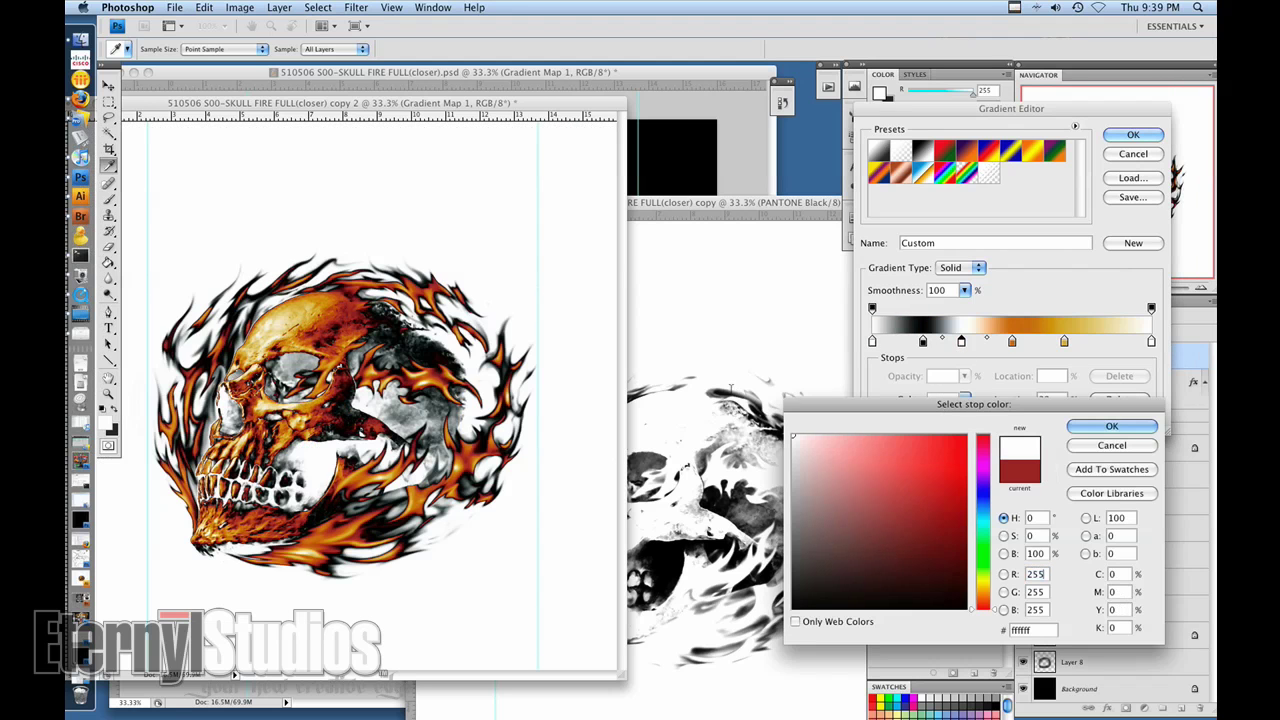
{"action": "left_click", "coordinate": [1111, 426]}
{"action": "left_click", "coordinate": [1011, 343]}
{"action": "left_click", "coordinate": [942, 399]}
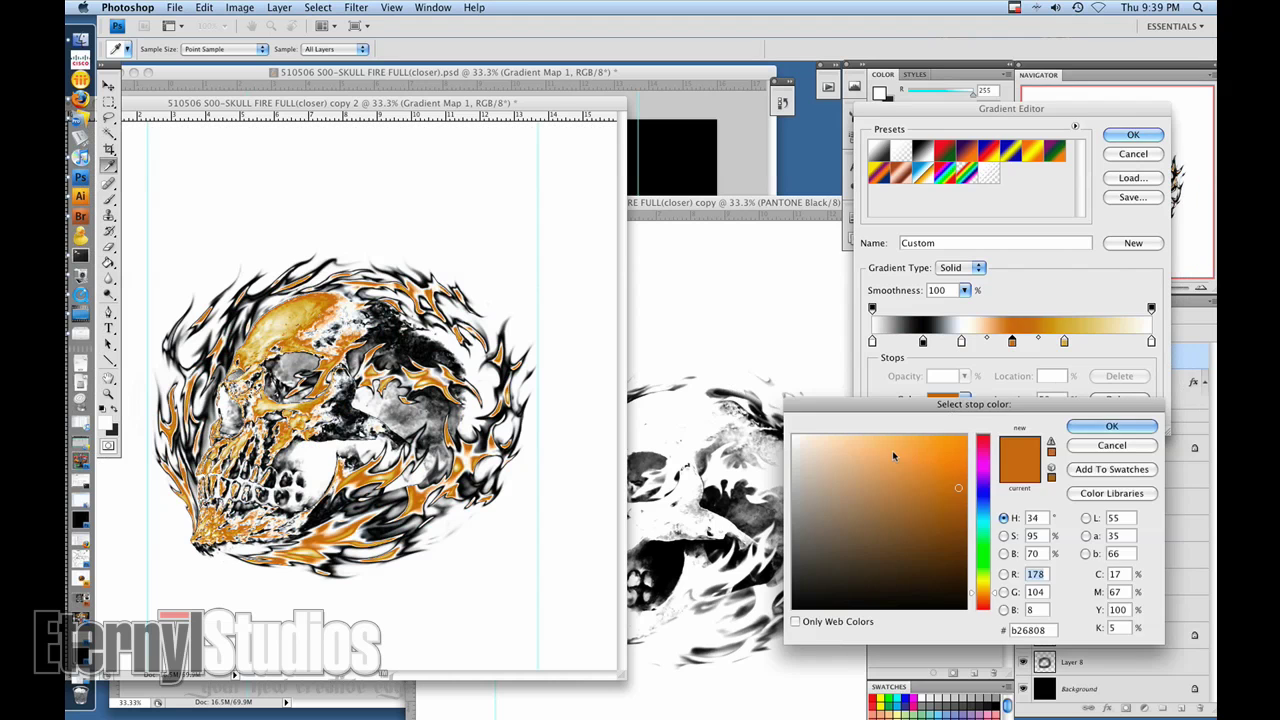
{"action": "left_click", "coordinate": [795, 437]}
{"action": "left_click", "coordinate": [1111, 426]}
{"action": "left_click_drag", "start_coordinate": [1064, 343], "coordinate": [1123, 243]}
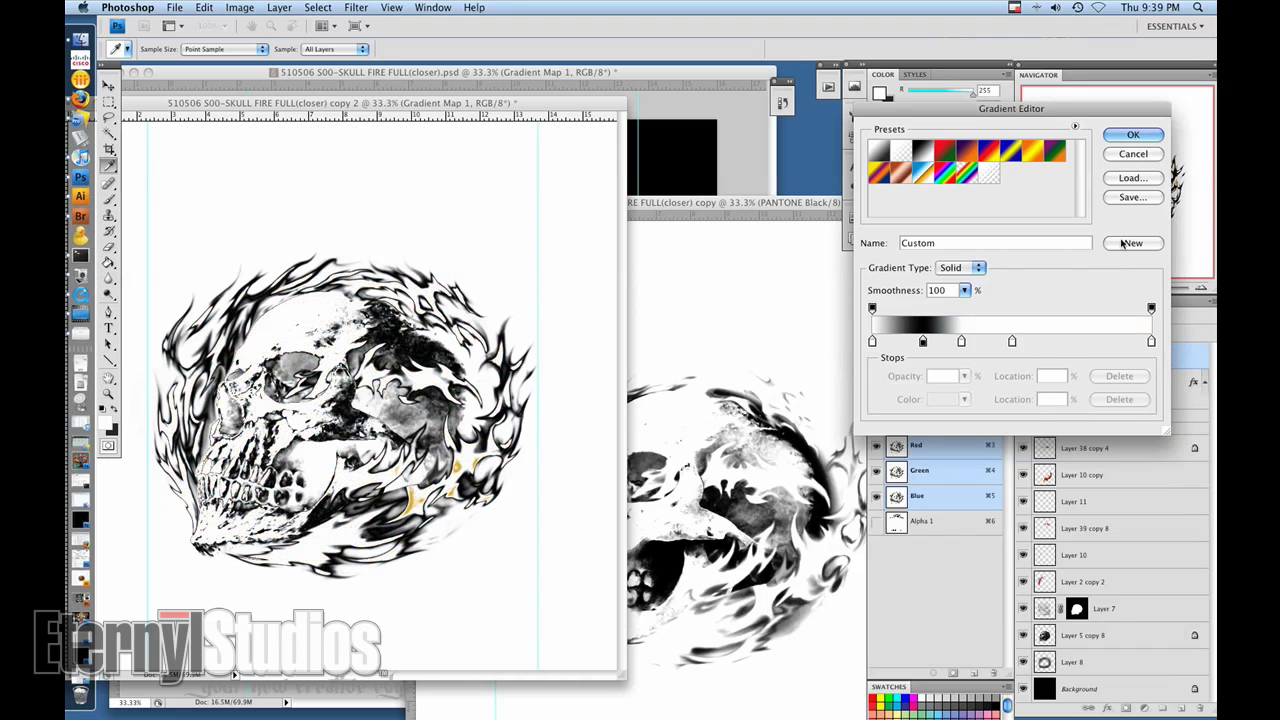
{"action": "left_click", "coordinate": [1150, 136]}
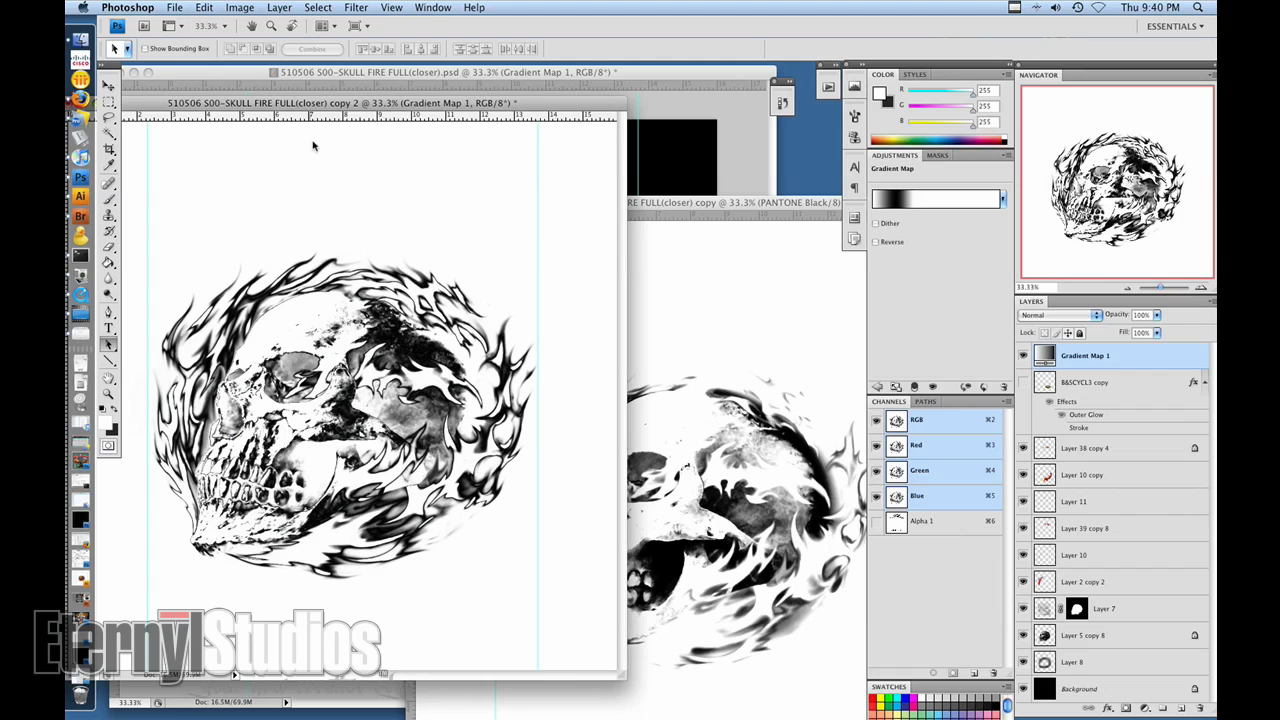
Convert the second copy to grayscale with its layers flattened, and copy its whole canvas
{"action": "left_click", "coordinate": [240, 7]}
{"action": "mouse_move", "coordinate": [288, 25]}
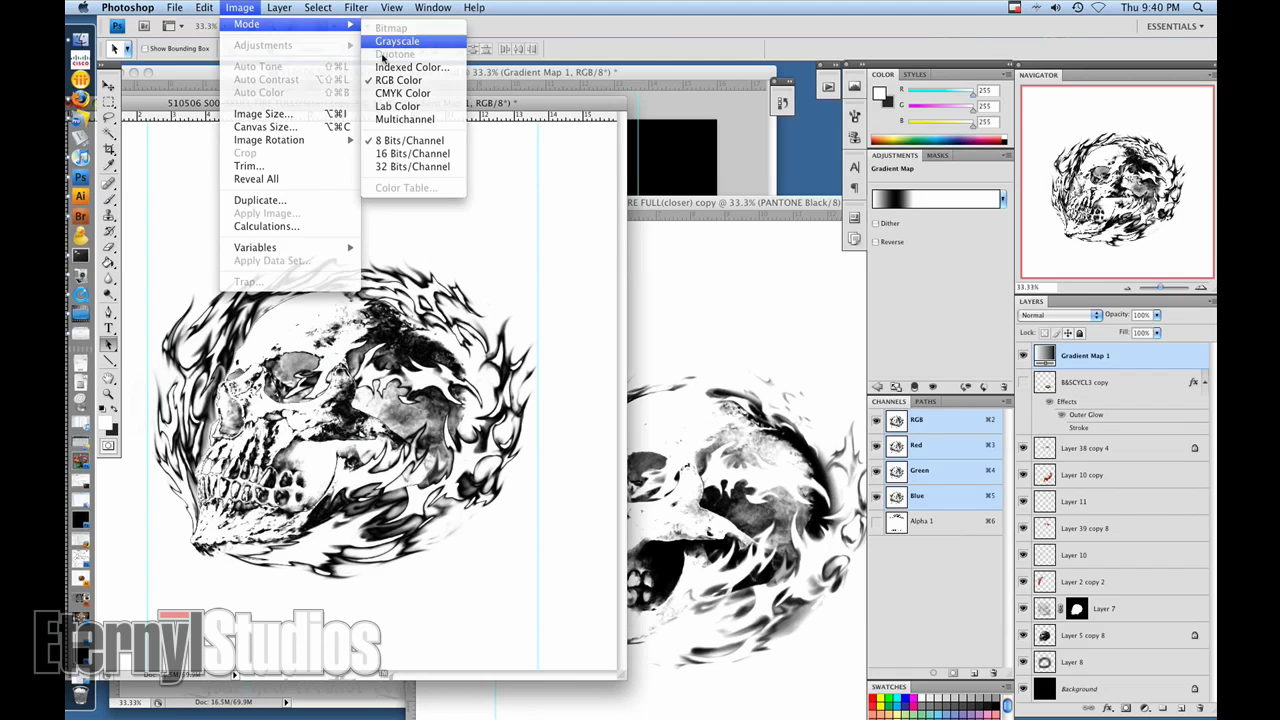
{"action": "left_click", "coordinate": [397, 41]}
{"action": "left_click", "coordinate": [742, 209]}
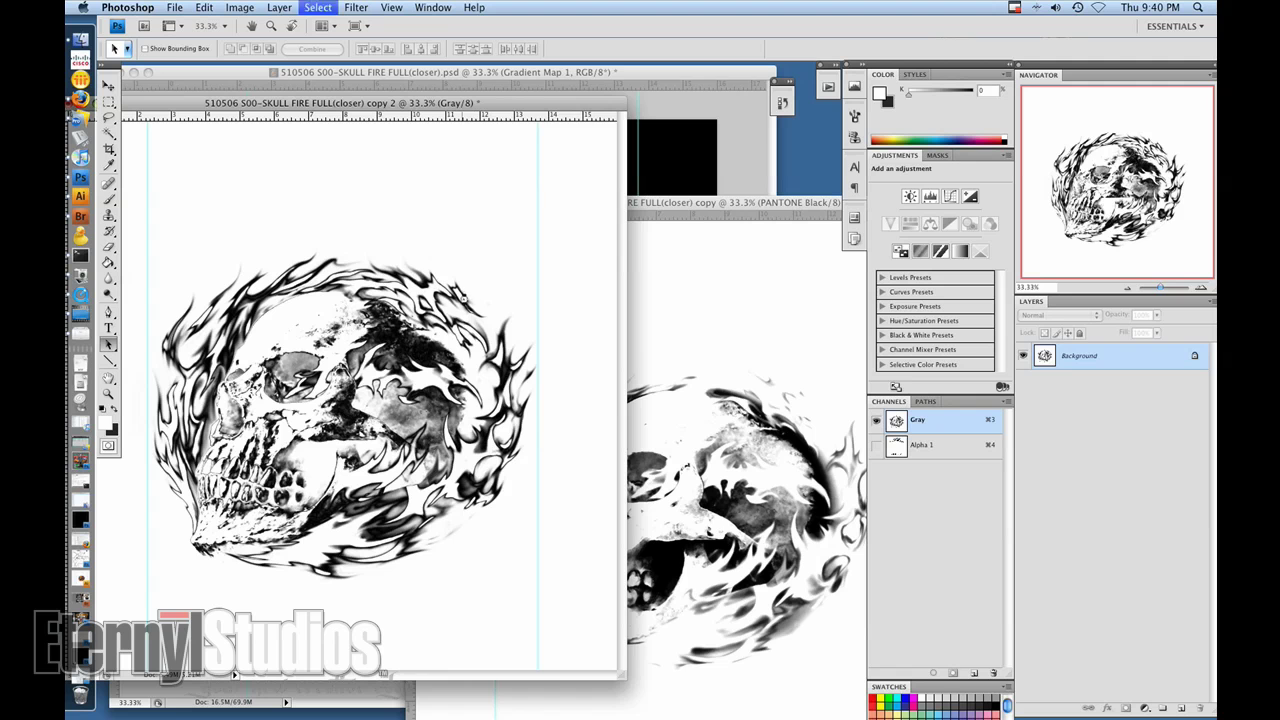
Paste the grayscale artwork into a new channel of the PANTONE Black document and show it together with the PANTONE Black channel
{"action": "left_click", "coordinate": [666, 216]}
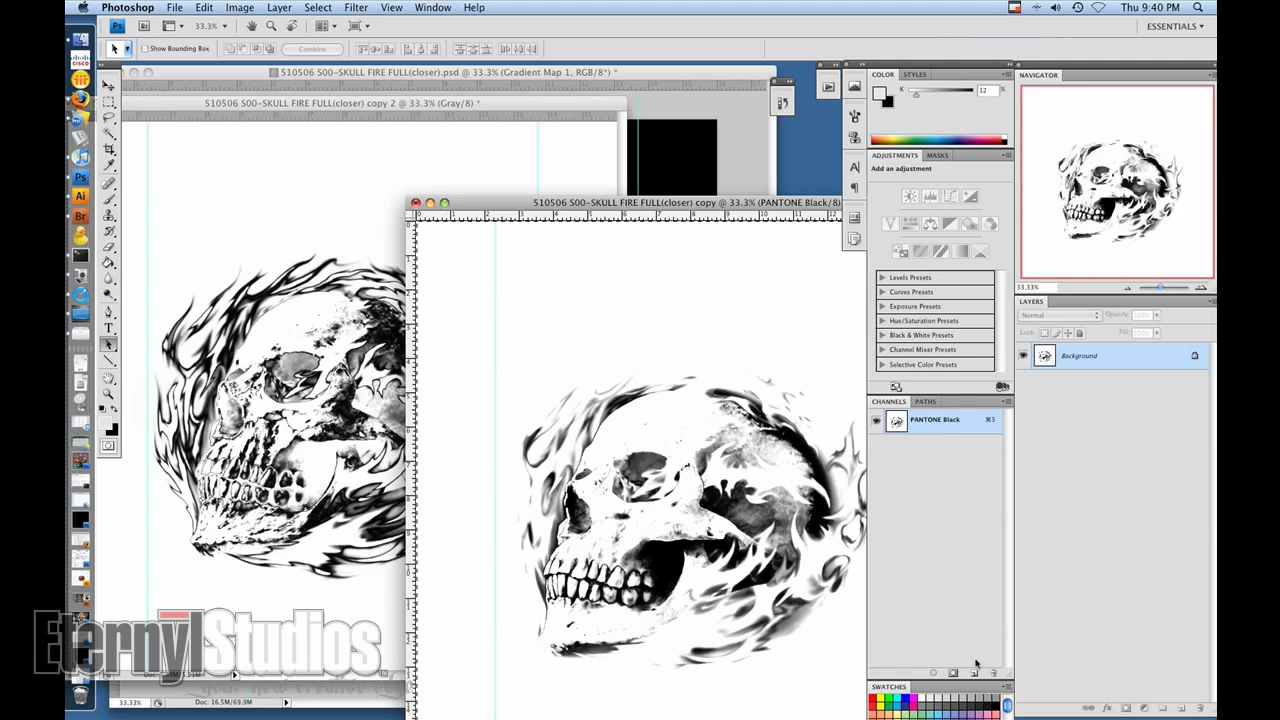
{"action": "left_click", "coordinate": [974, 672]}
{"action": "key", "text": "ctrl+v"}
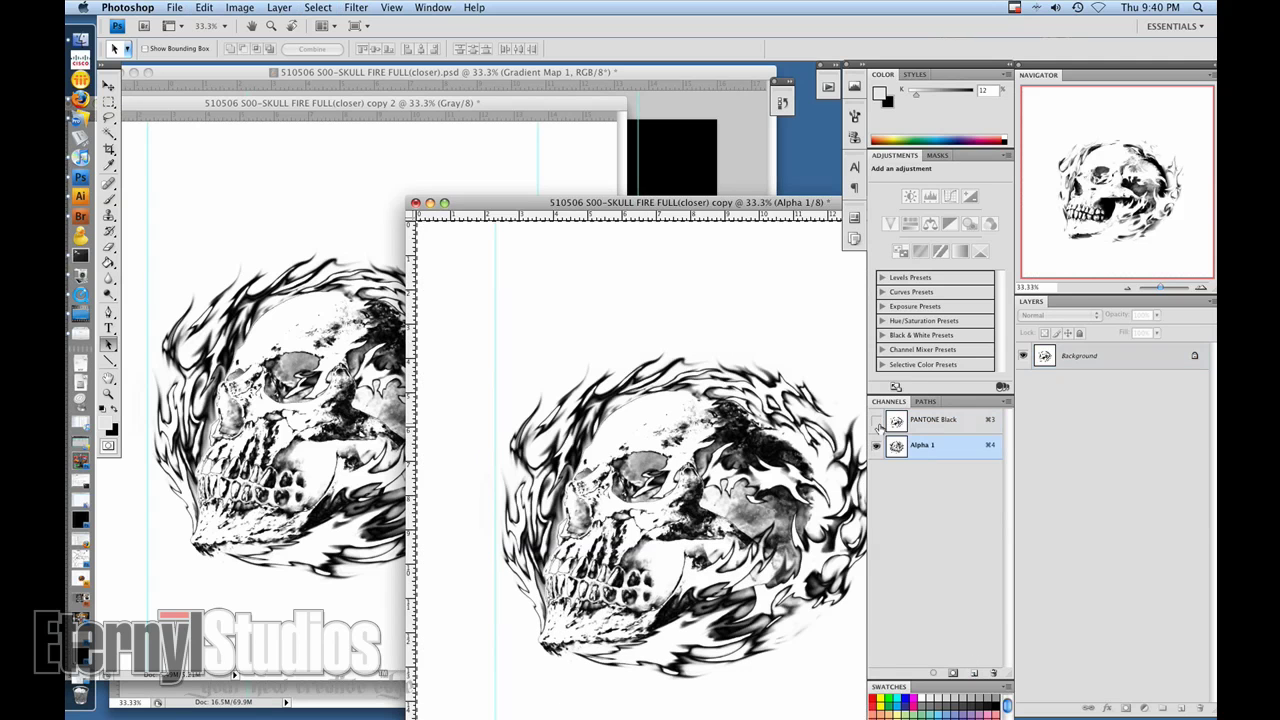
{"action": "left_click", "coordinate": [876, 420]}
Make the new channel a PANTONE 432 C spot color with 100% solidity and place the PANTONE Black channel below it
{"action": "double_click", "coordinate": [903, 450]}
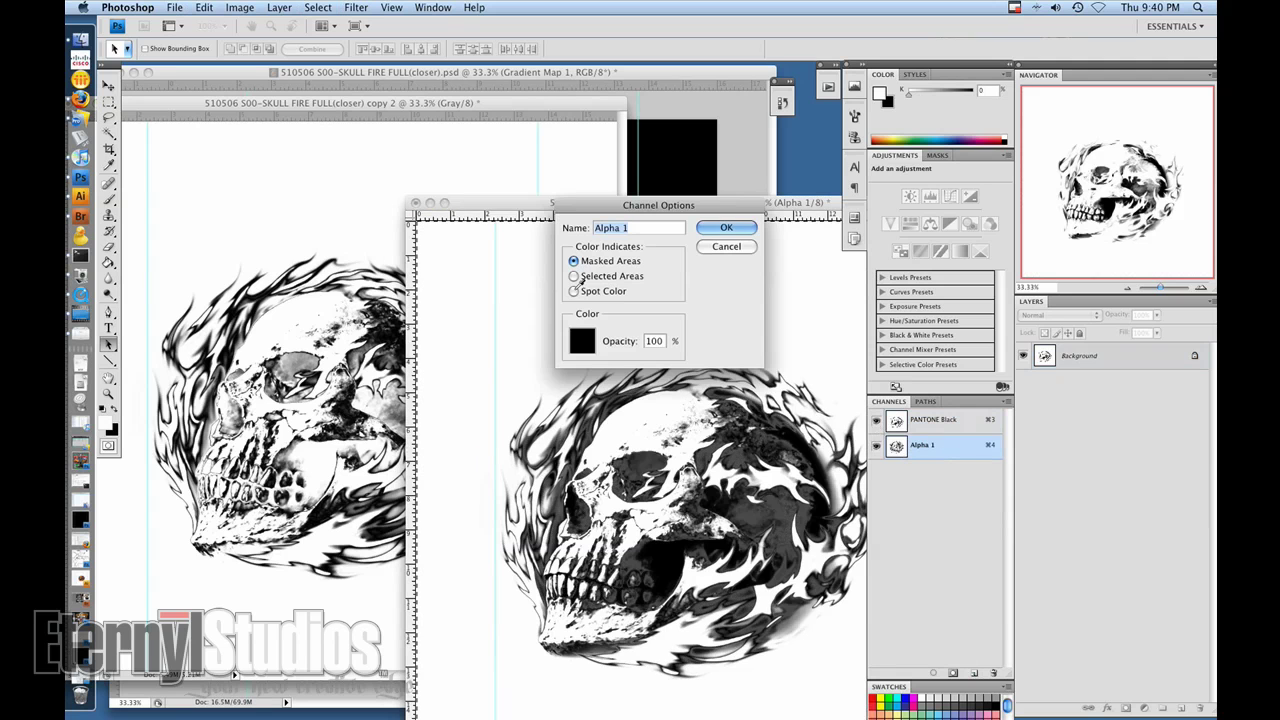
{"action": "left_click", "coordinate": [573, 291]}
{"action": "left_click", "coordinate": [581, 341]}
{"action": "left_click", "coordinate": [1088, 494]}
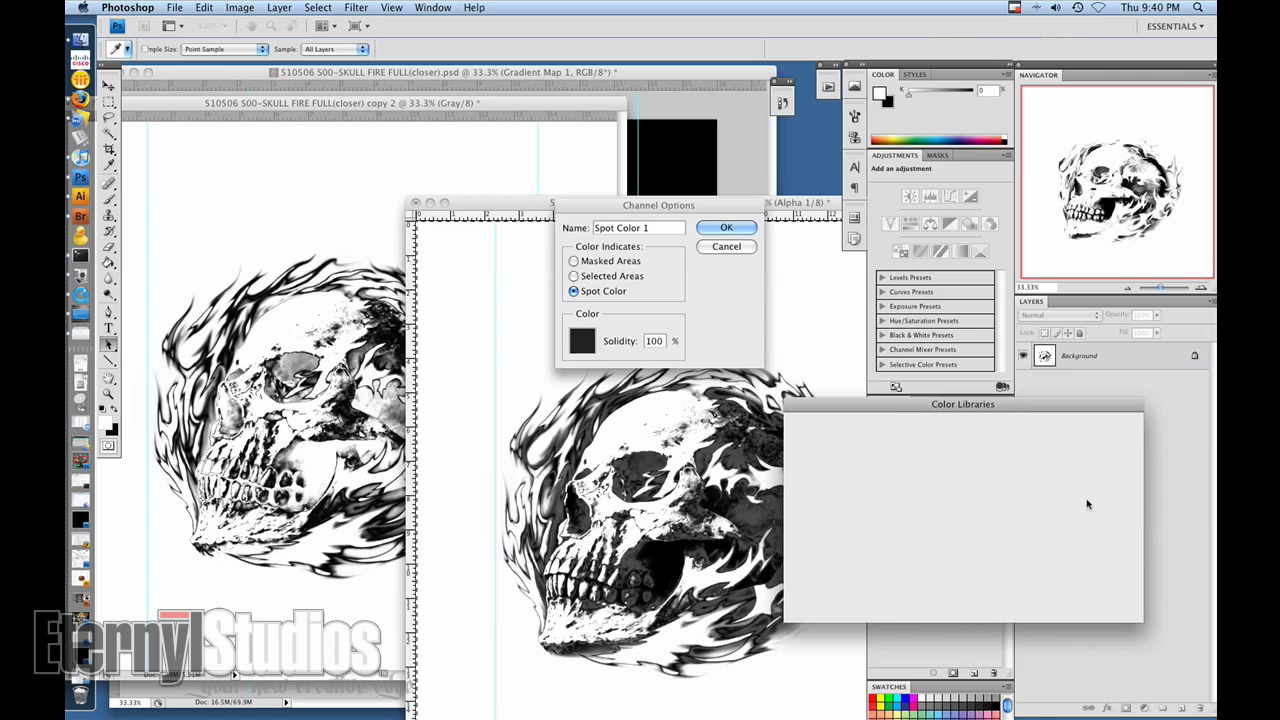
{"action": "type", "text": "432"}
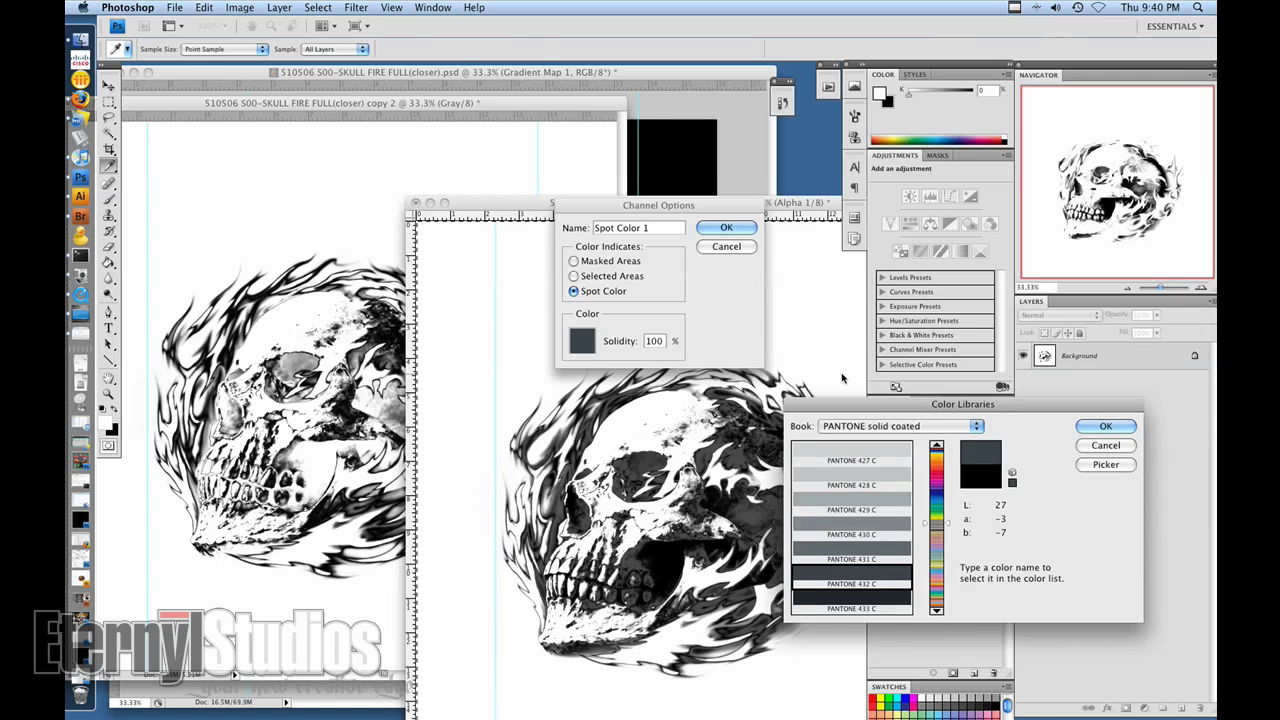
{"action": "key", "text": "Return"}
{"action": "left_click", "coordinate": [726, 227]}
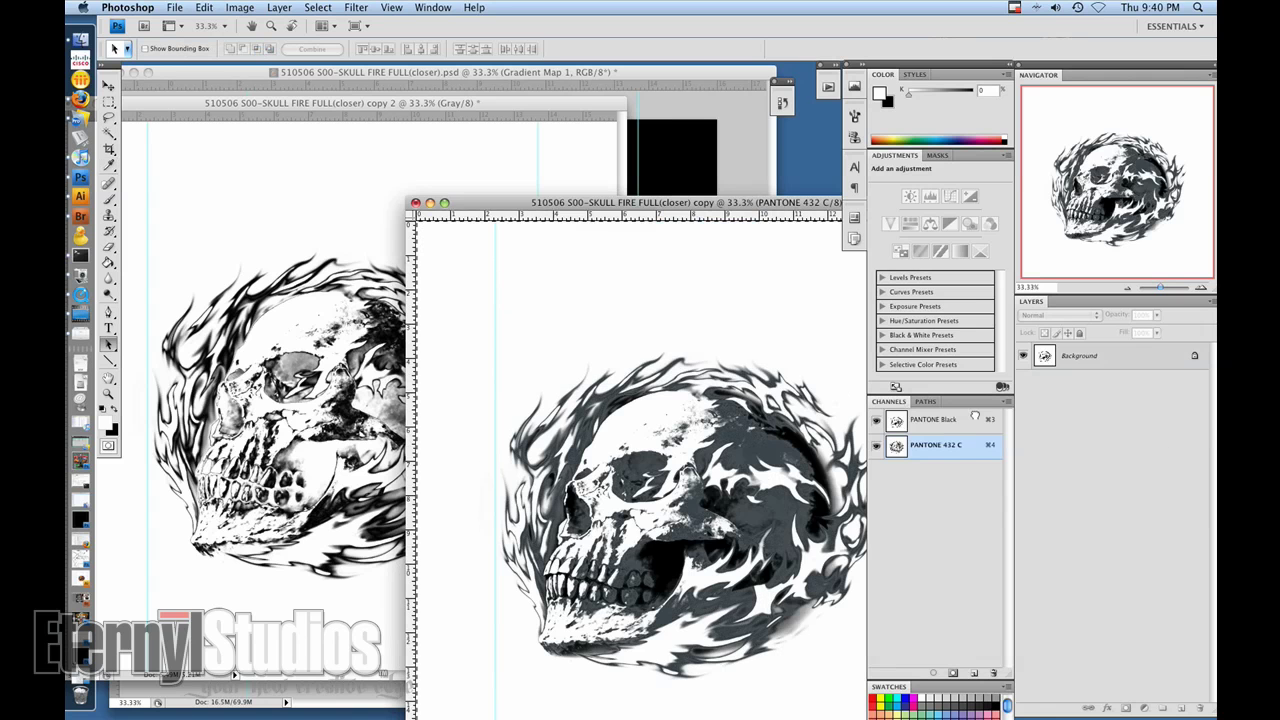
{"action": "left_click_drag", "start_coordinate": [973, 417], "coordinate": [968, 457]}
Return to the second copy and revert it to its Duplicate Image history state
{"action": "left_click", "coordinate": [387, 115]}
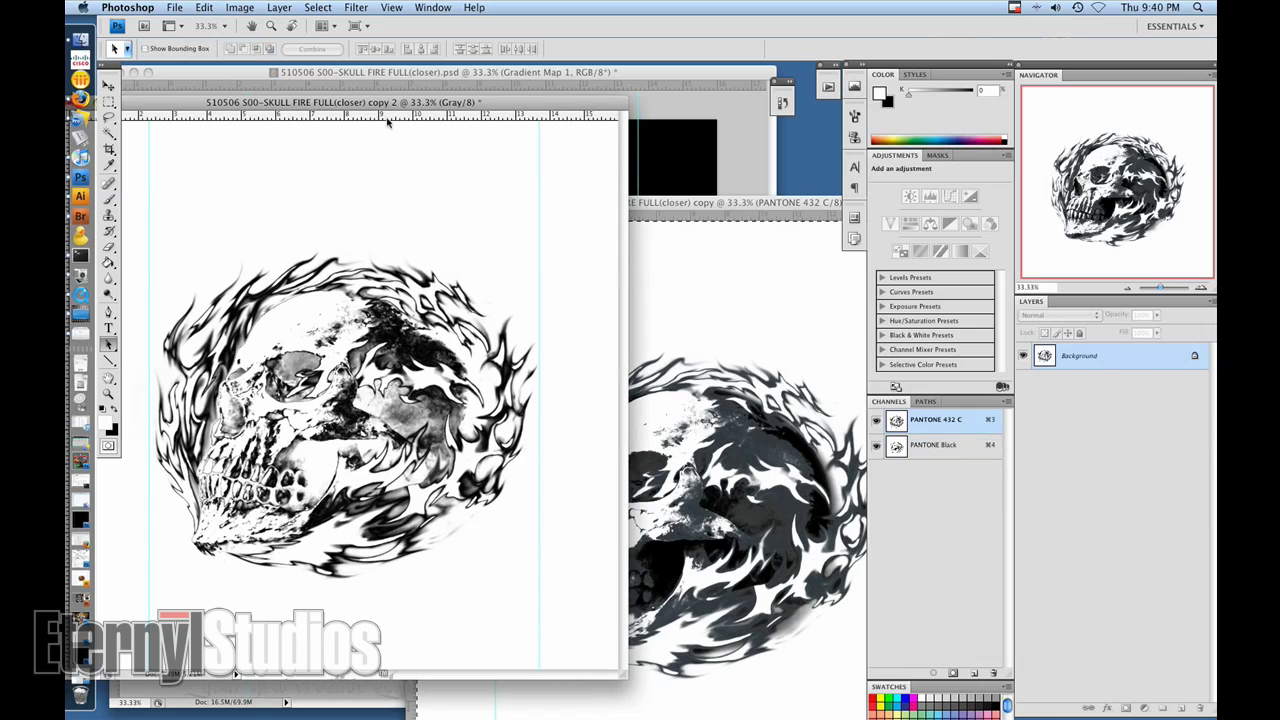
{"action": "left_click", "coordinate": [782, 102]}
{"action": "left_click", "coordinate": [605, 138]}
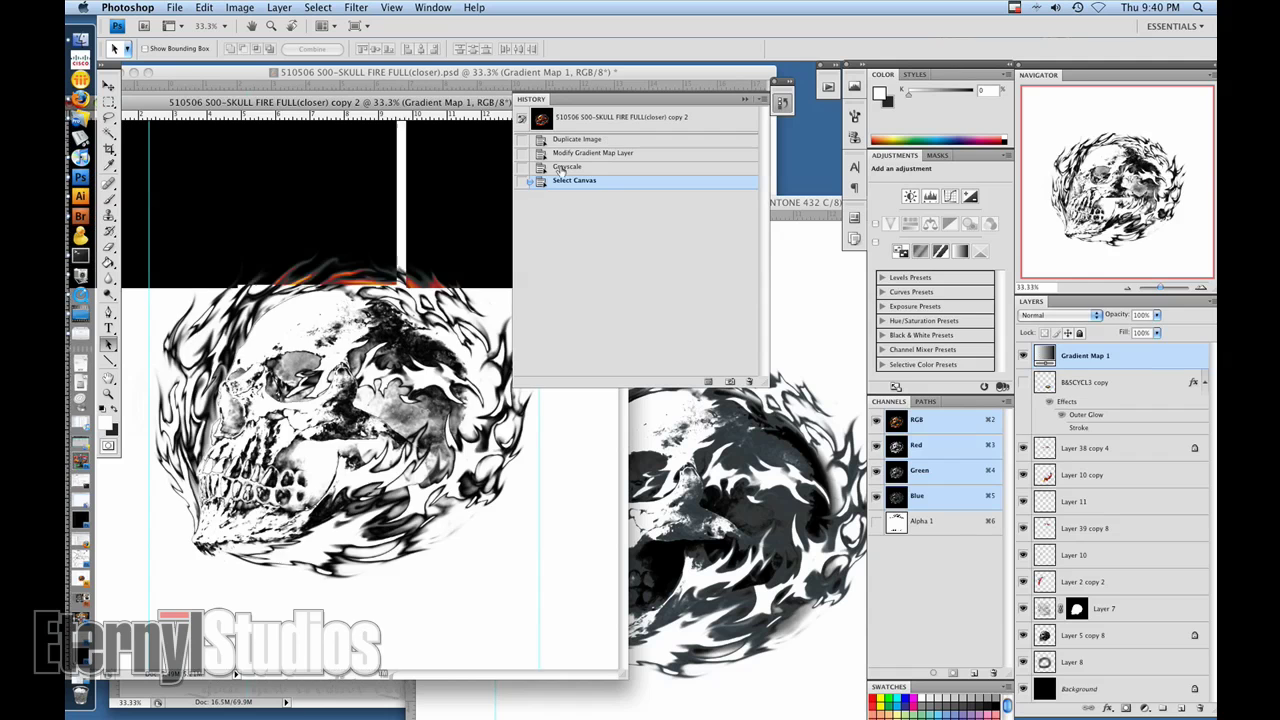
In the restored gradient map, set the dark gray second stop and the black first stop to white (ffffff)
{"action": "left_click", "coordinate": [905, 193]}
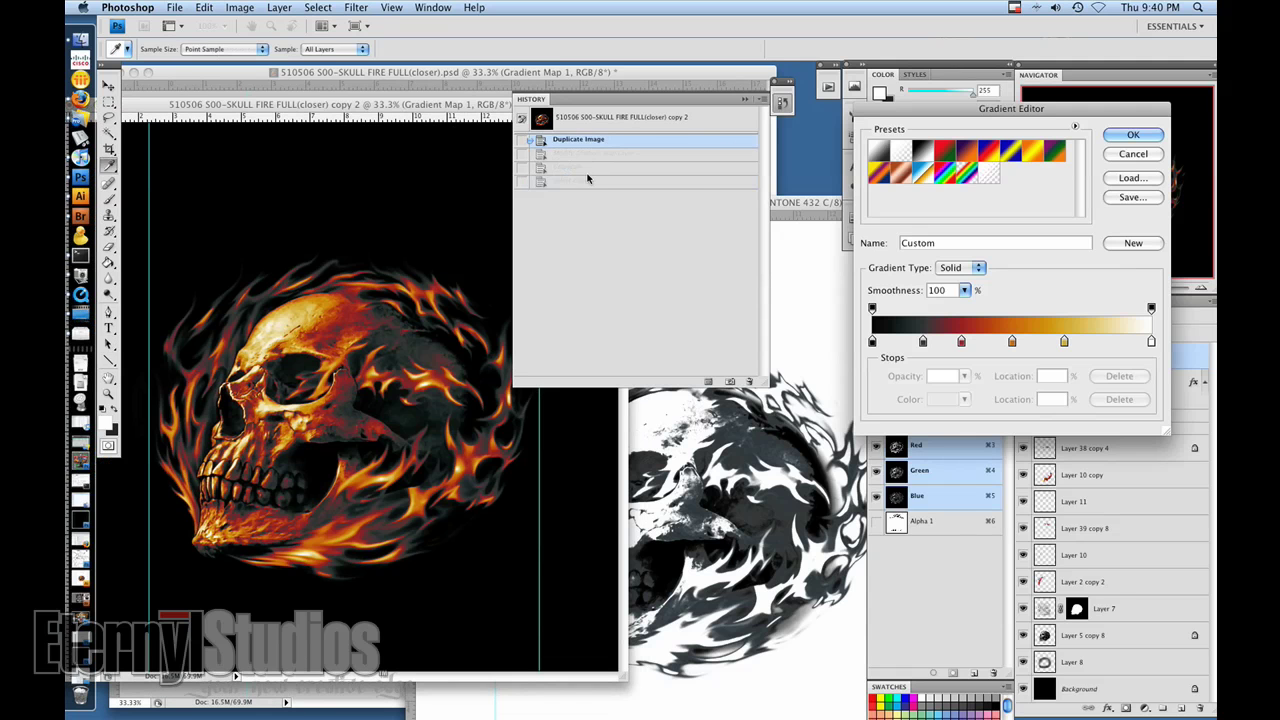
{"action": "left_click", "coordinate": [923, 342]}
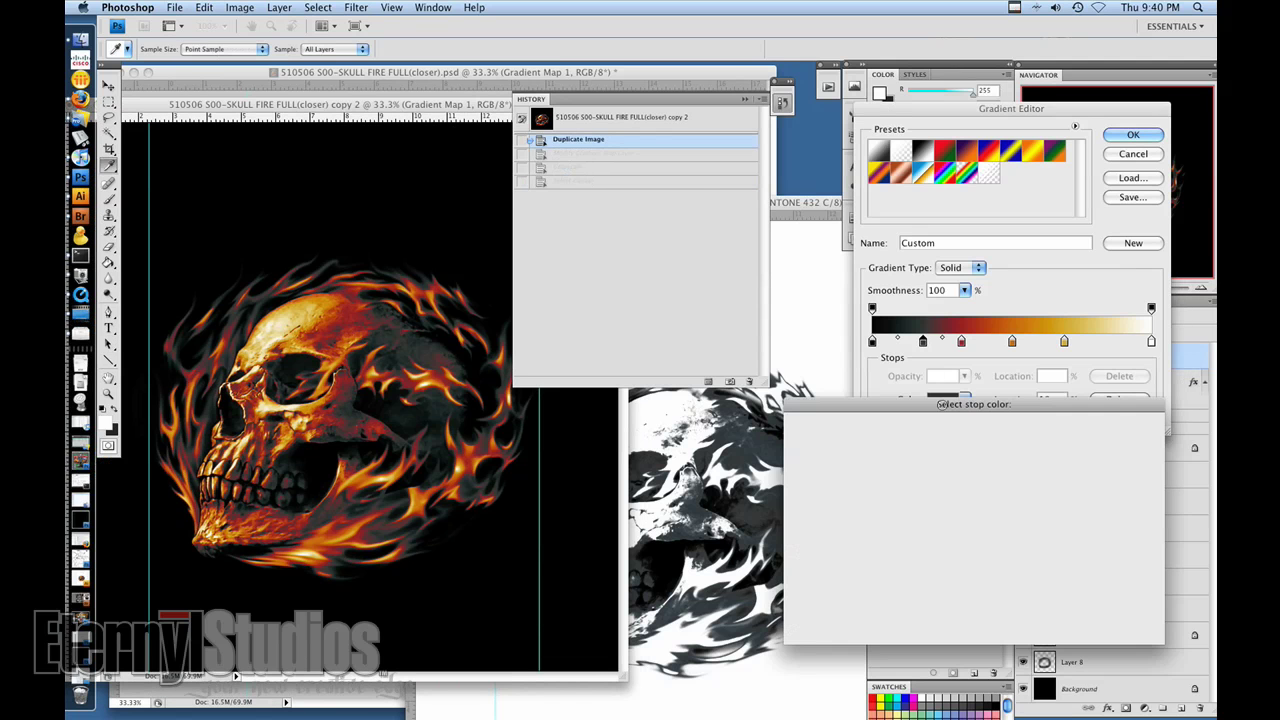
{"action": "double_click", "coordinate": [923, 342]}
{"action": "left_click", "coordinate": [793, 435]}
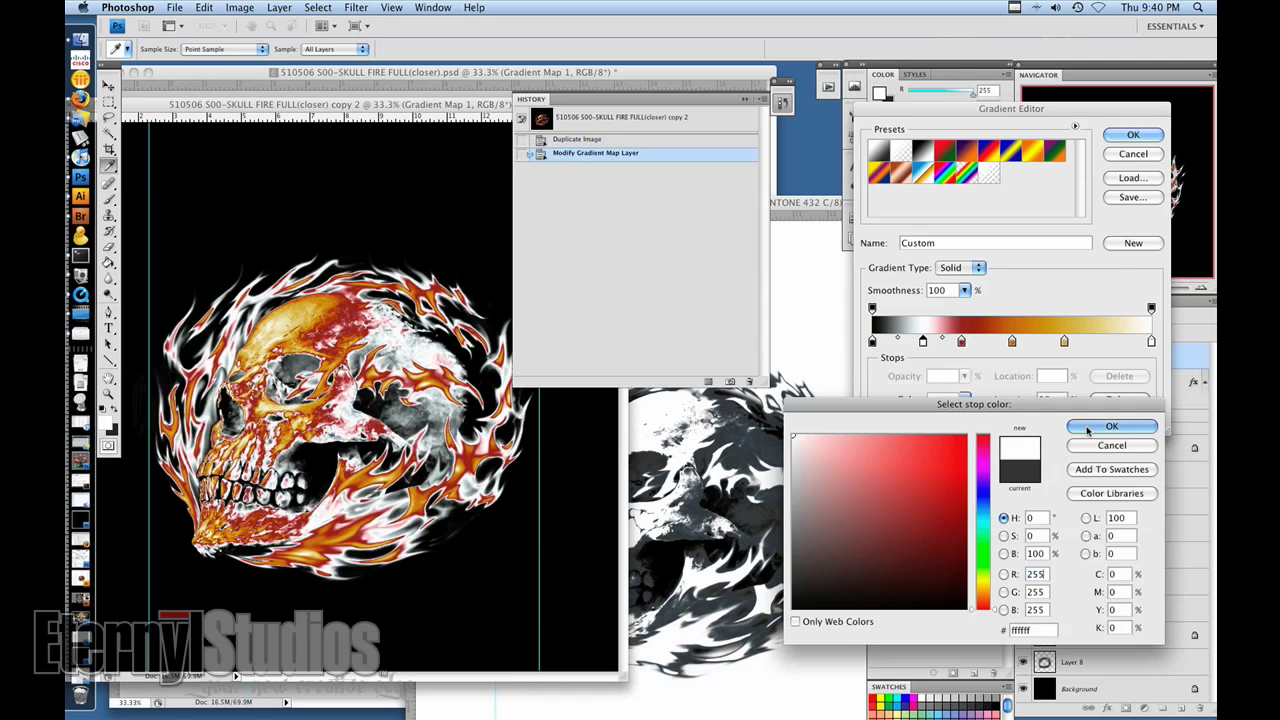
{"action": "left_click", "coordinate": [1087, 431]}
{"action": "double_click", "coordinate": [872, 342]}
{"action": "left_click", "coordinate": [794, 437]}
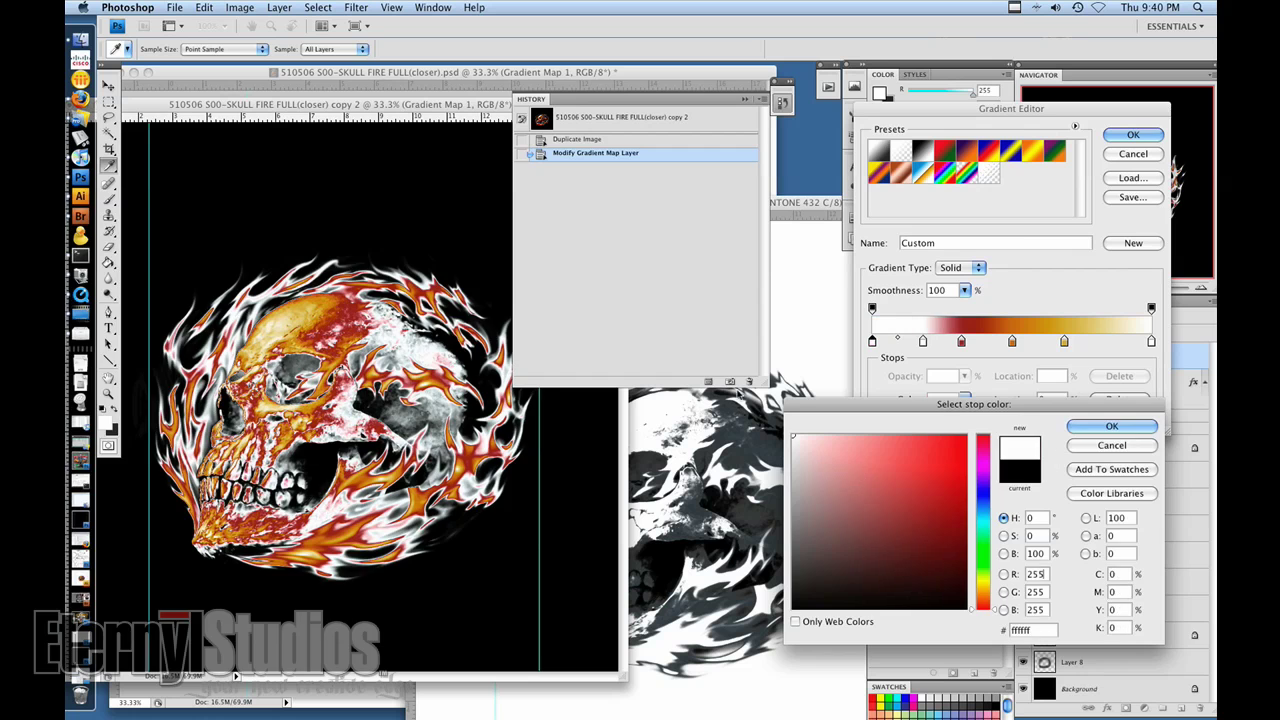
{"action": "left_click", "coordinate": [1110, 426]}
Set the gradient's orange stop at 50% to white and remove the gold stop
{"action": "left_click", "coordinate": [1012, 342]}
{"action": "double_click", "coordinate": [1012, 342]}
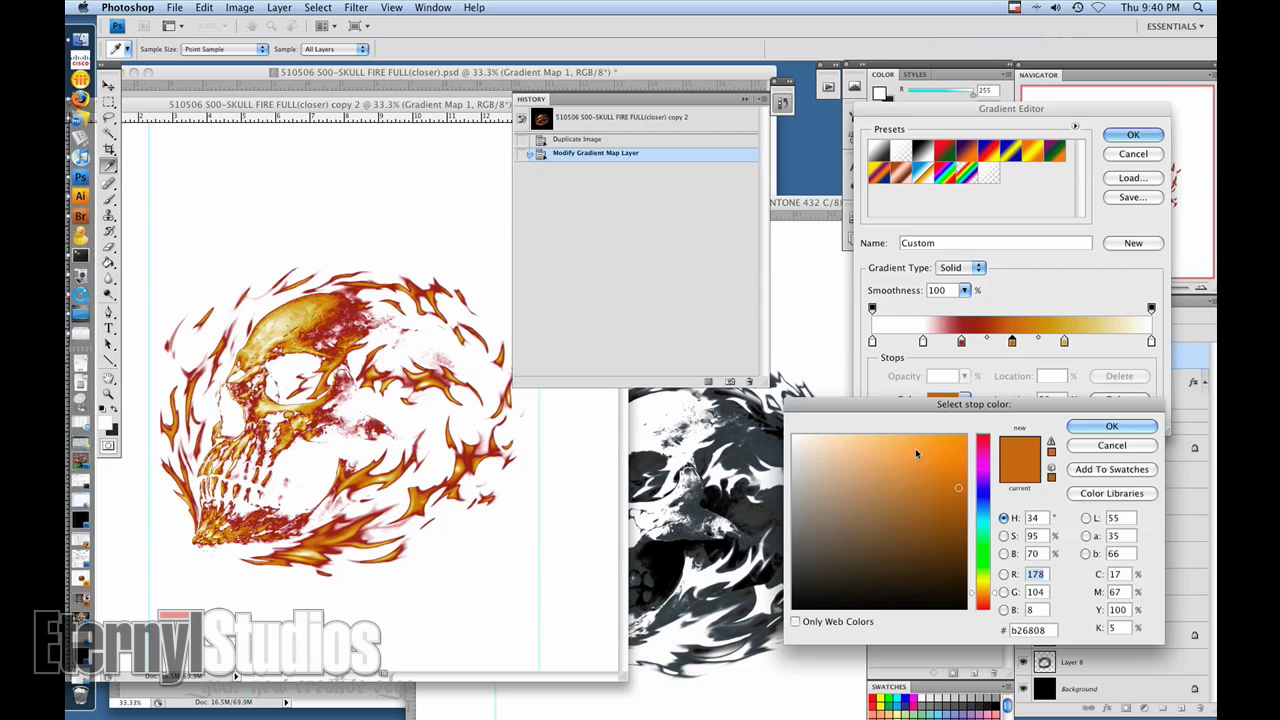
{"action": "left_click", "coordinate": [1110, 426]}
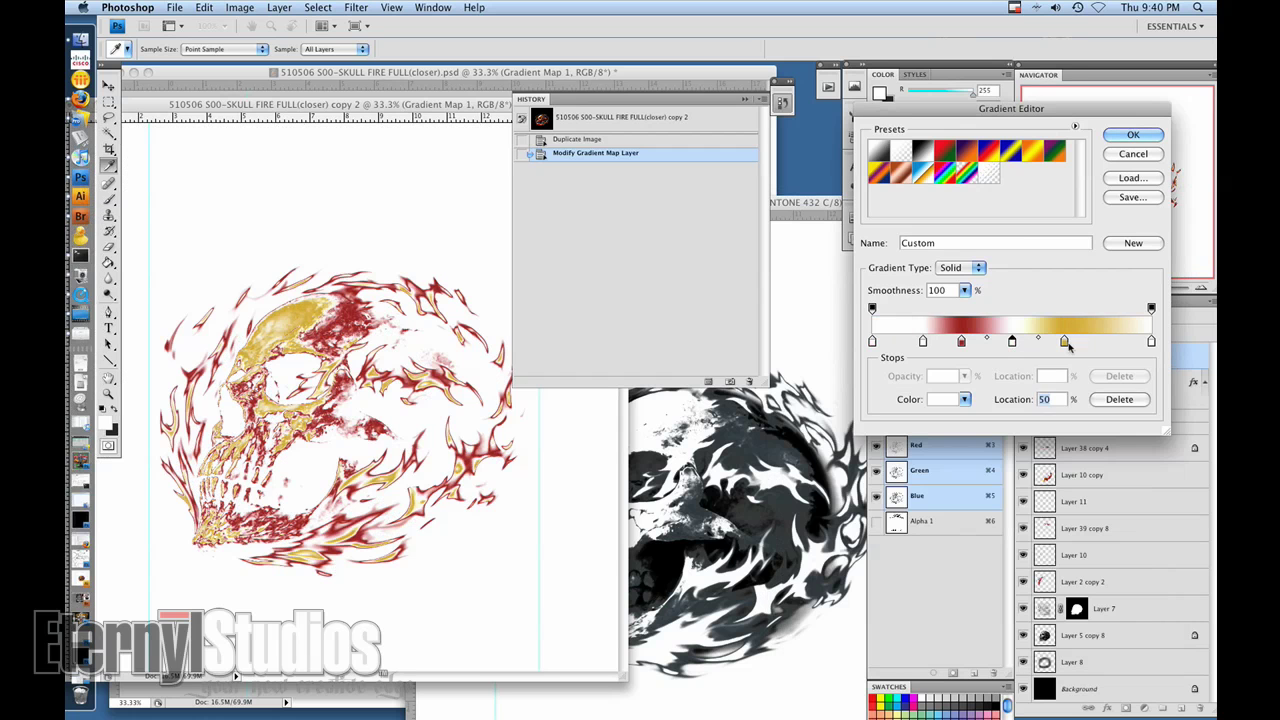
{"action": "left_click_drag", "start_coordinate": [1064, 342], "coordinate": [1064, 400]}
Set the gradient's red stop at 32% to black and apply the edited gradient
{"action": "left_click", "coordinate": [961, 342]}
{"action": "left_click", "coordinate": [943, 399]}
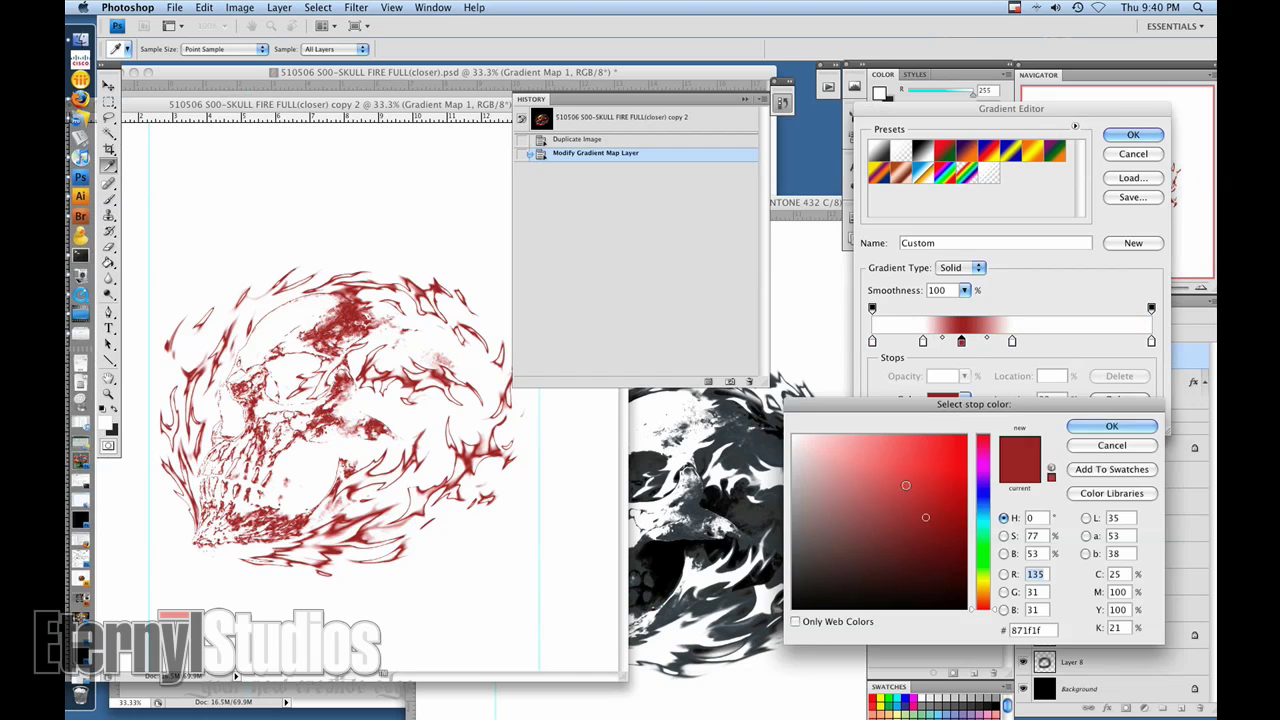
{"action": "left_click_drag", "start_coordinate": [926, 514], "coordinate": [966, 606]}
{"action": "left_click", "coordinate": [1088, 428]}
{"action": "left_click", "coordinate": [1133, 134]}
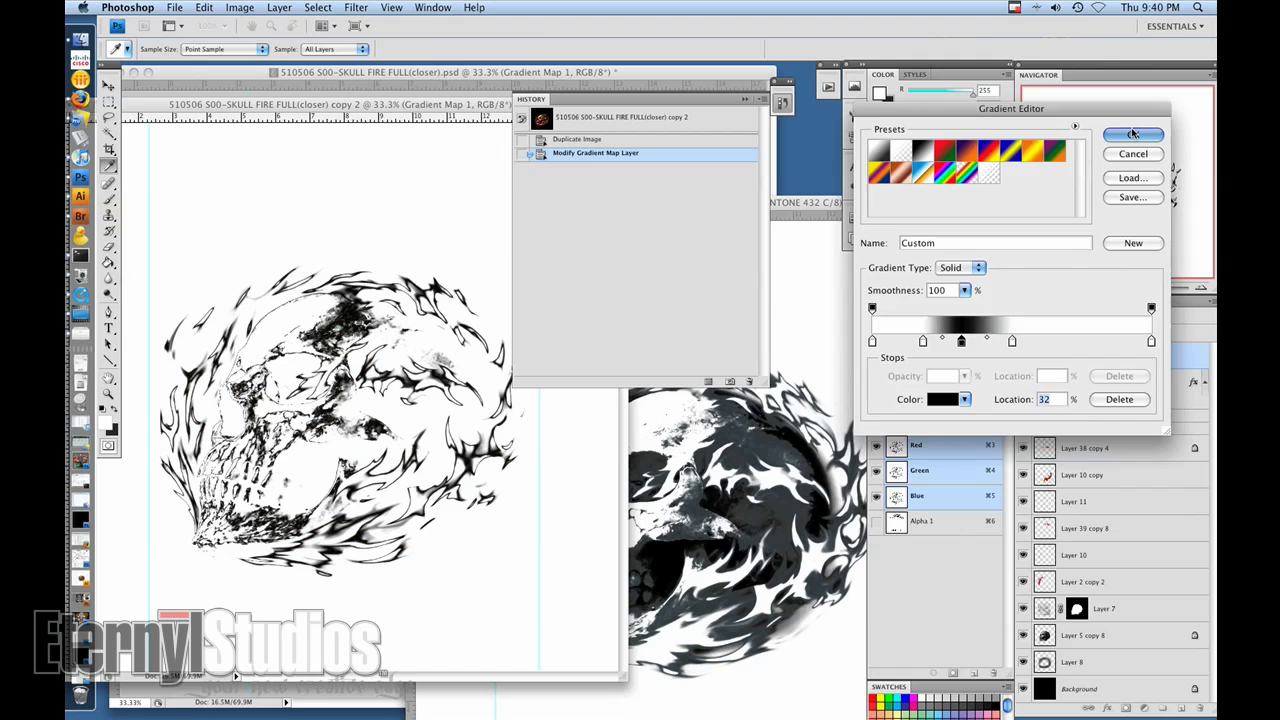
Convert the second copy with the isolated red areas to grayscale and select its entire canvas for copying
{"action": "left_click", "coordinate": [240, 7]}
{"action": "mouse_move", "coordinate": [255, 24]}
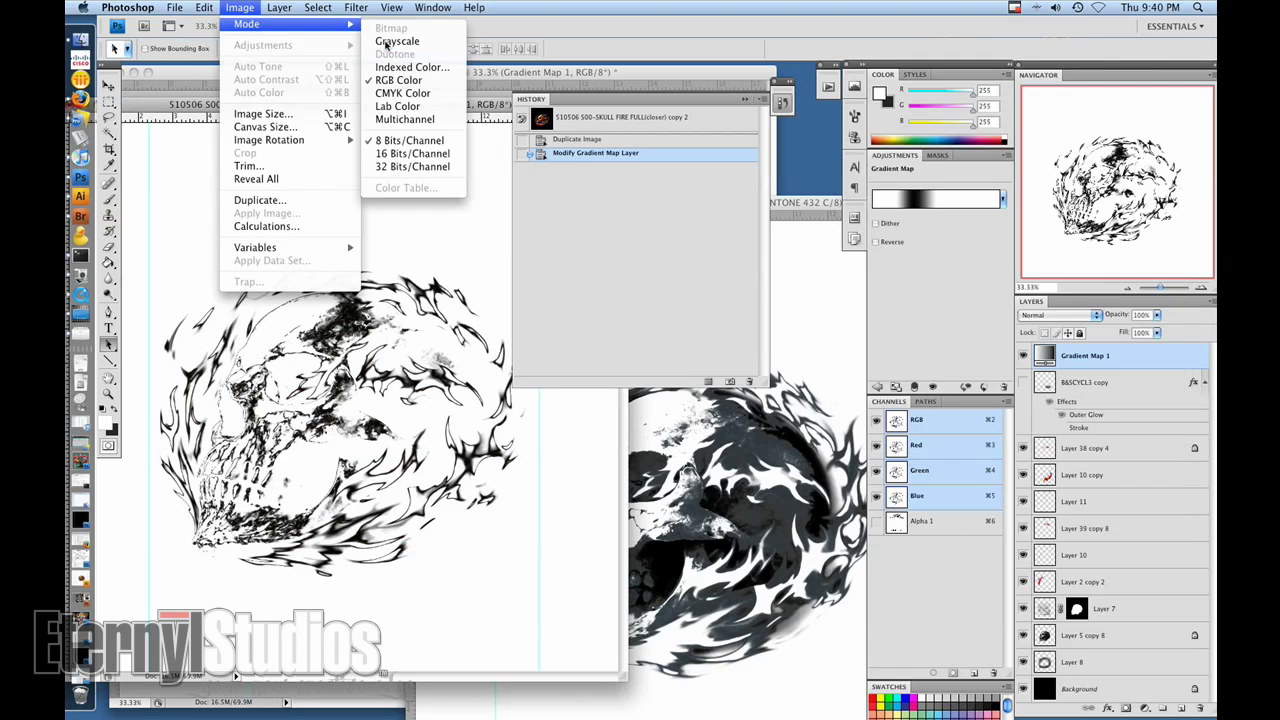
{"action": "left_click", "coordinate": [397, 41]}
{"action": "left_click", "coordinate": [690, 206]}
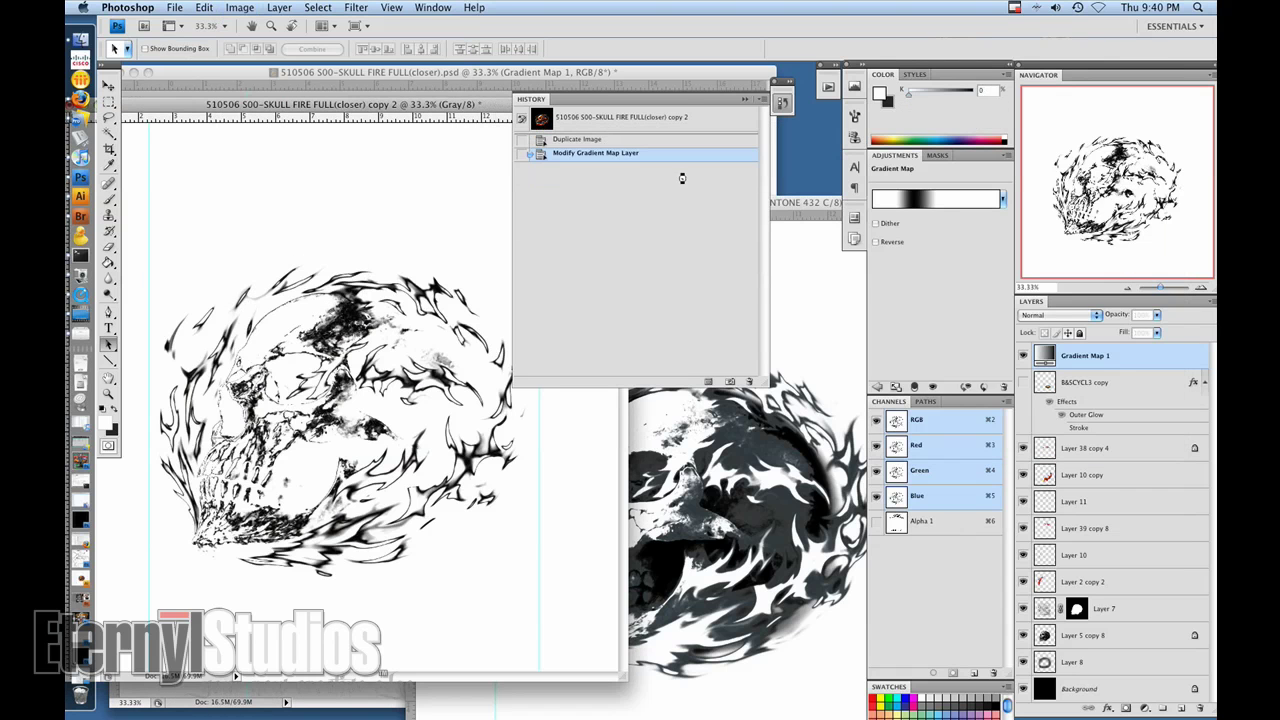
{"action": "key", "text": "super+a"}
Paste the red artwork into a new channel of the spot color document, placed between PANTONE 432 C and PANTONE Black, with all channels visible
{"action": "left_click", "coordinate": [789, 207]}
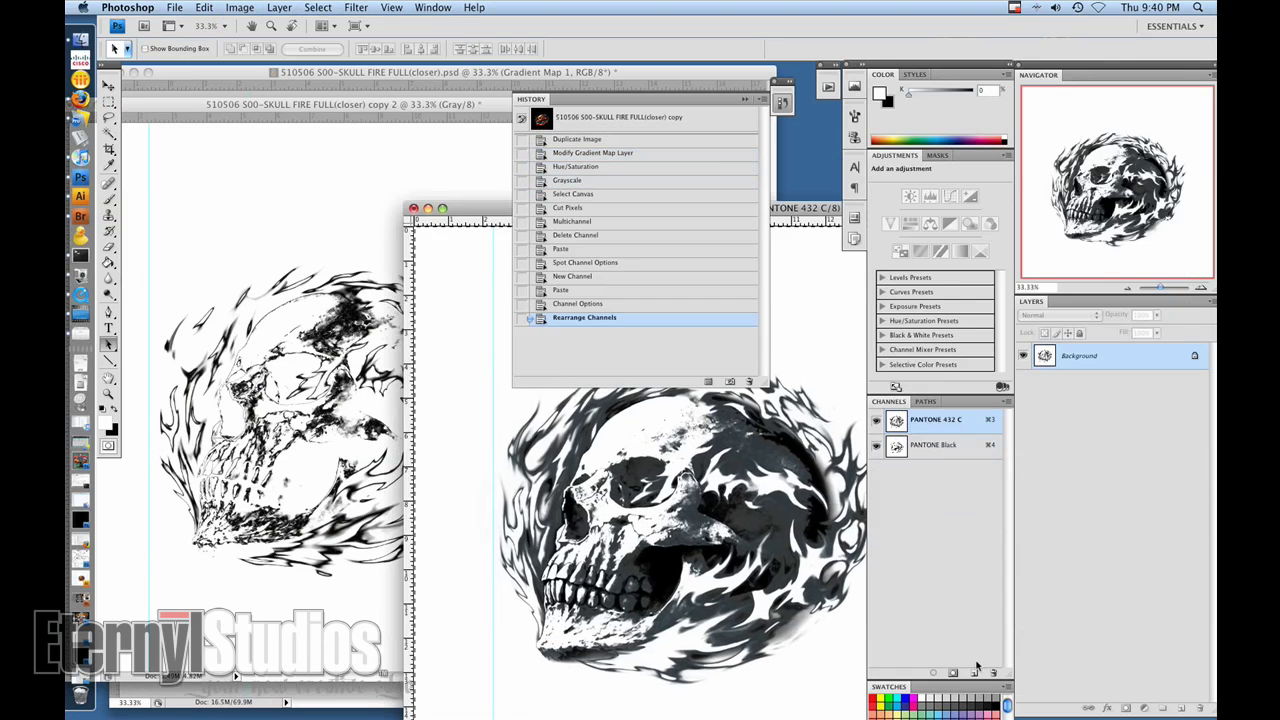
{"action": "left_click", "coordinate": [973, 673]}
{"action": "key", "text": "super+v"}
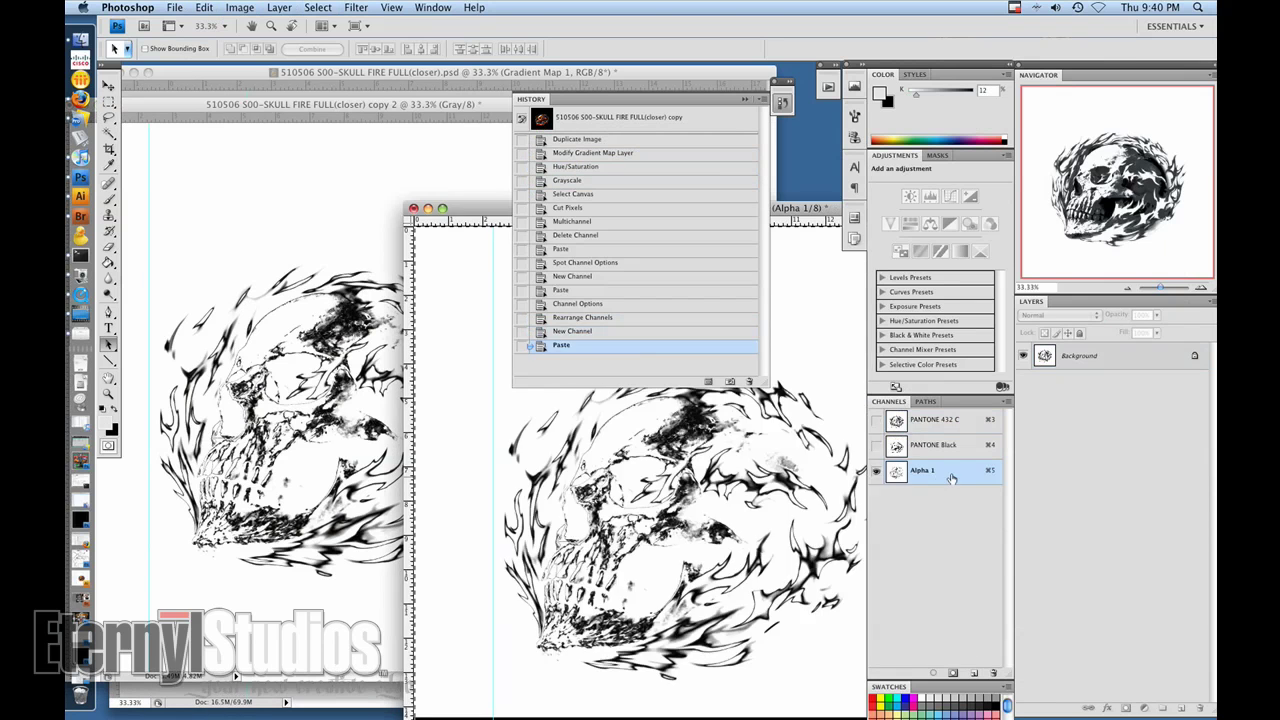
{"action": "left_click_drag", "start_coordinate": [952, 475], "coordinate": [946, 436]}
{"action": "left_click", "coordinate": [876, 421]}
{"action": "left_click", "coordinate": [877, 471]}
Make the Alpha 1 channel a spot color with 100% solidity, using PANTONE 186 from the PANTONE solid coated library
{"action": "double_click", "coordinate": [896, 445]}
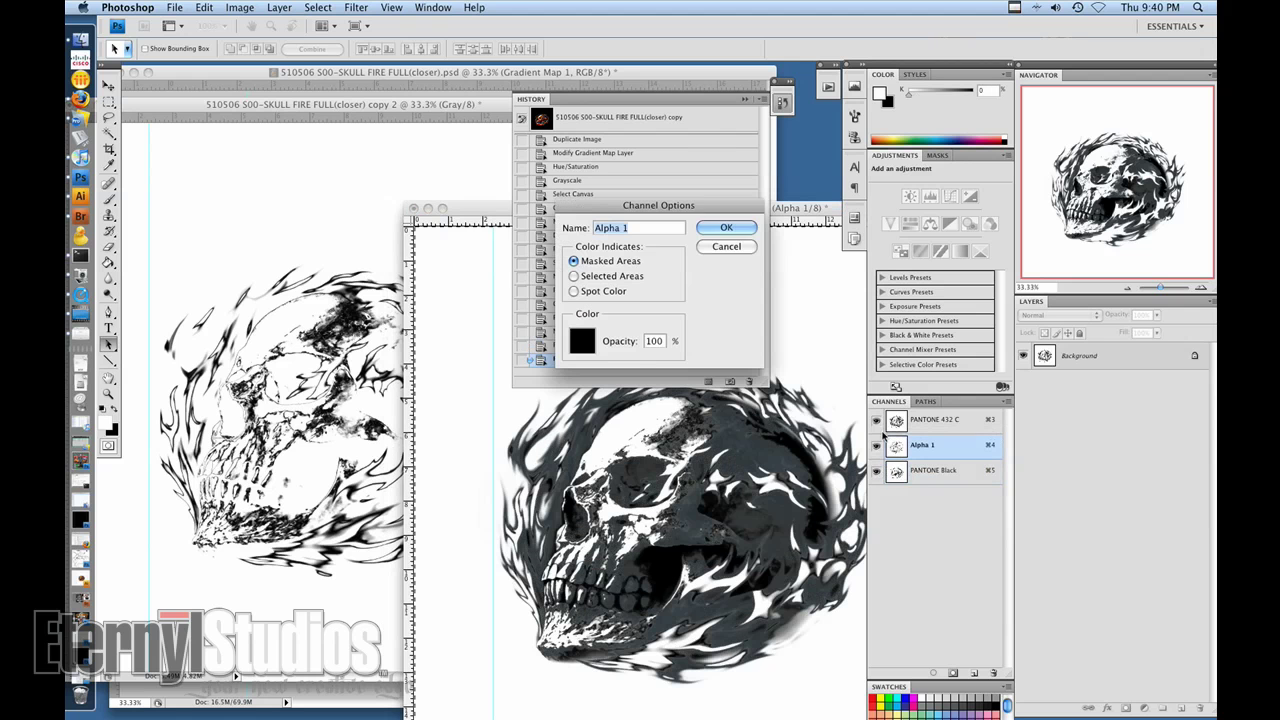
{"action": "left_click", "coordinate": [573, 291]}
{"action": "left_click", "coordinate": [582, 341]}
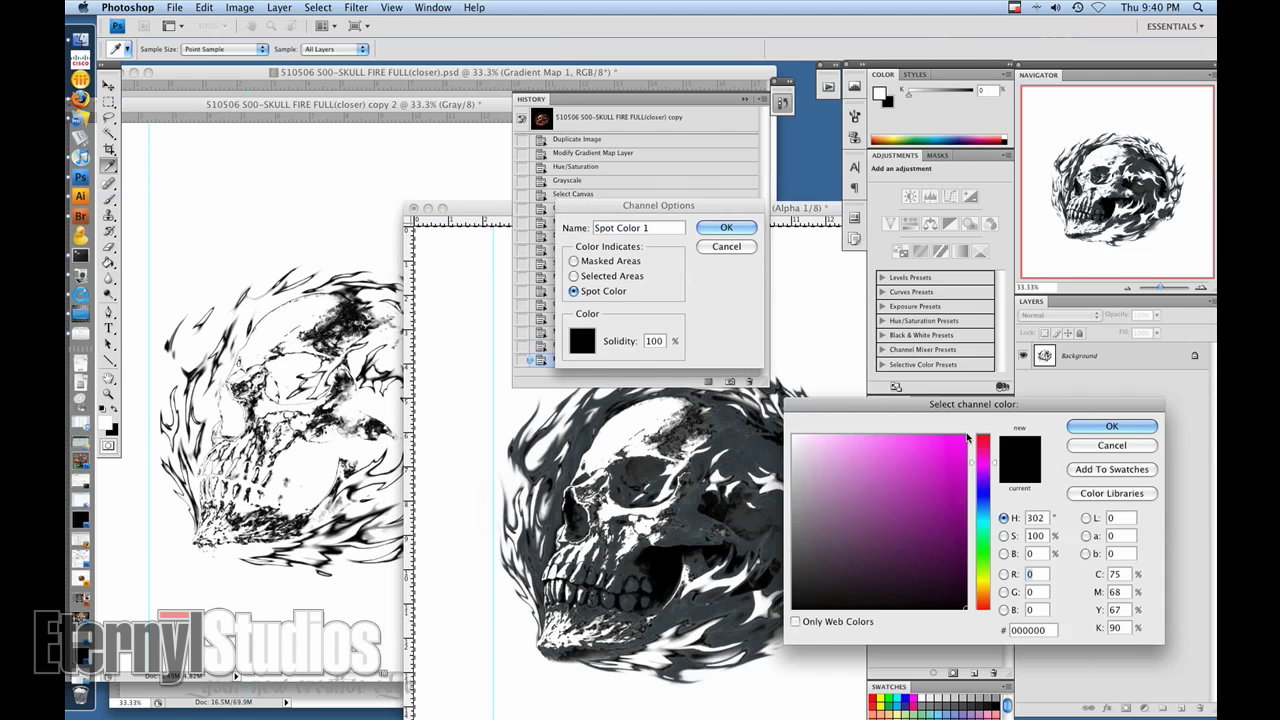
{"action": "type", "text": "186"}
{"action": "key", "text": "Return"}
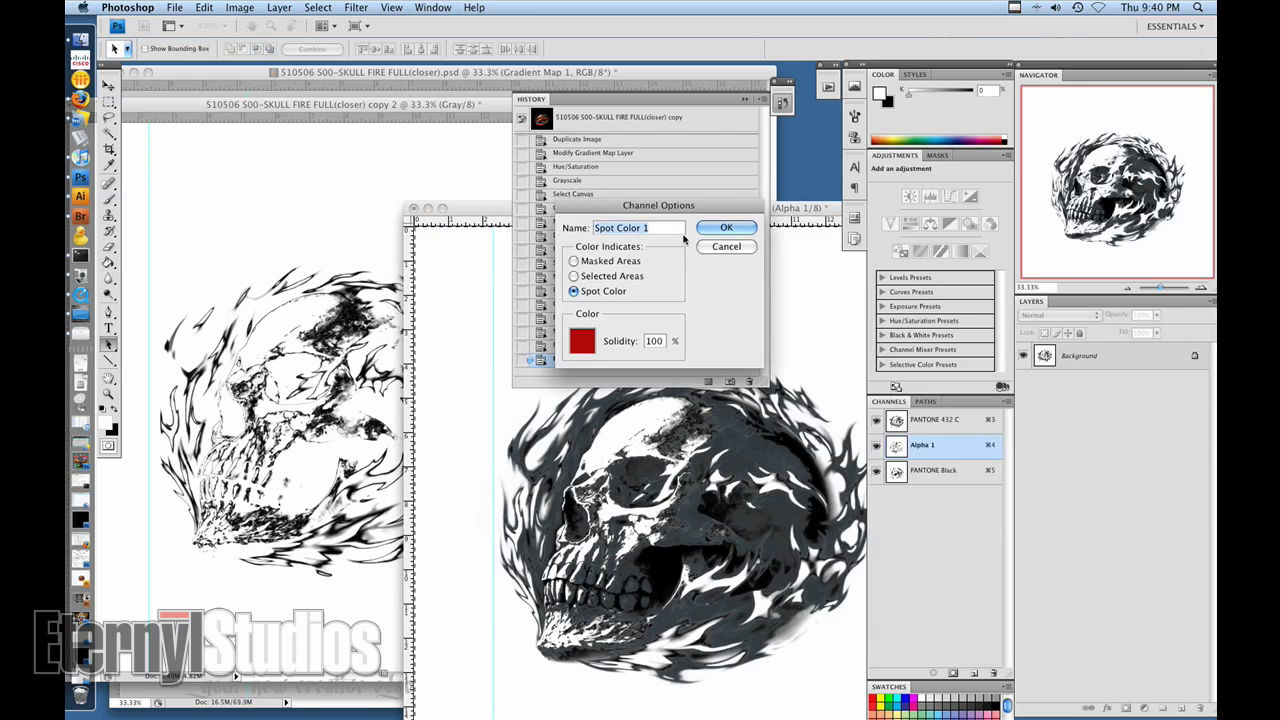
{"action": "left_click", "coordinate": [585, 338]}
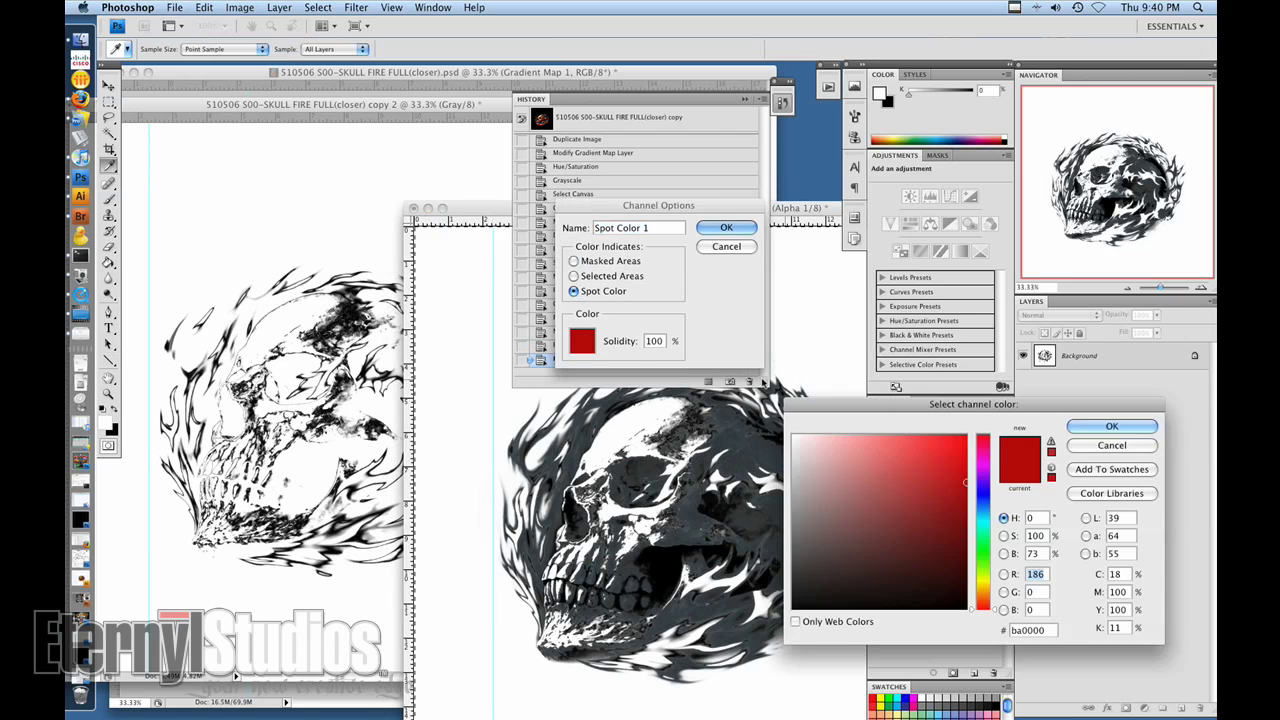
{"action": "left_click", "coordinate": [1110, 494]}
{"action": "type", "text": "186"}
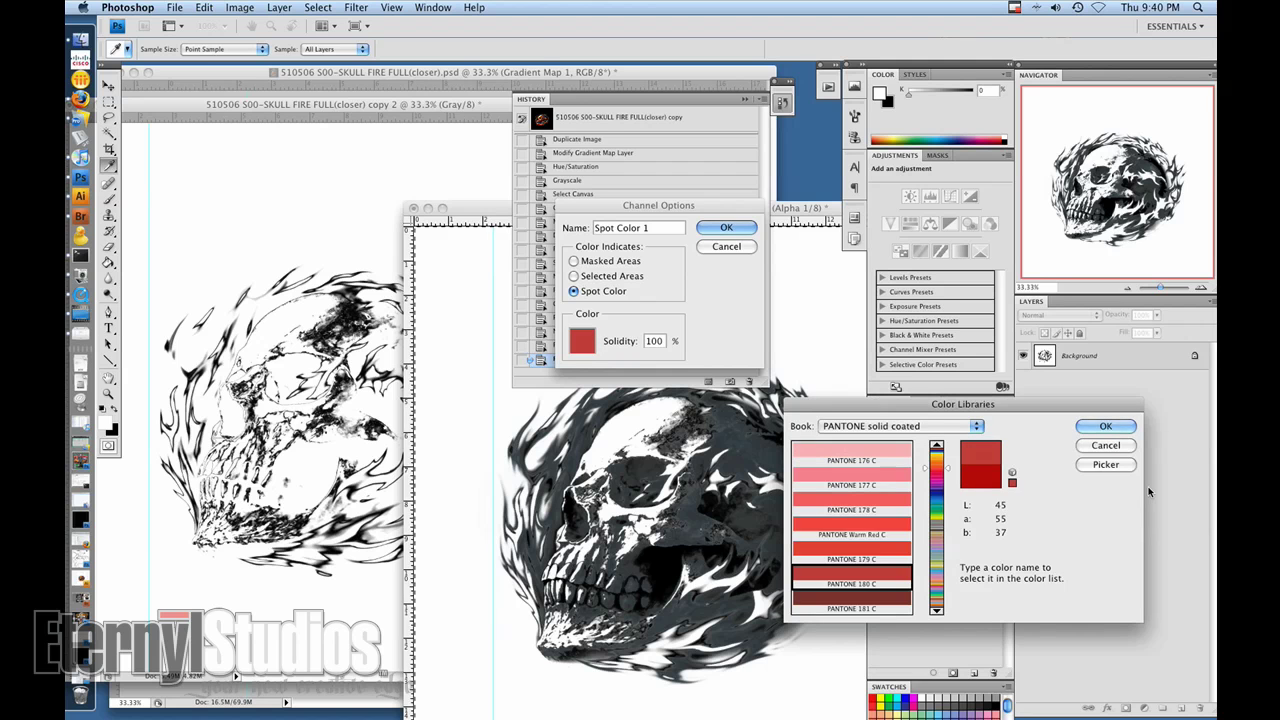
{"action": "key", "text": "Return"}
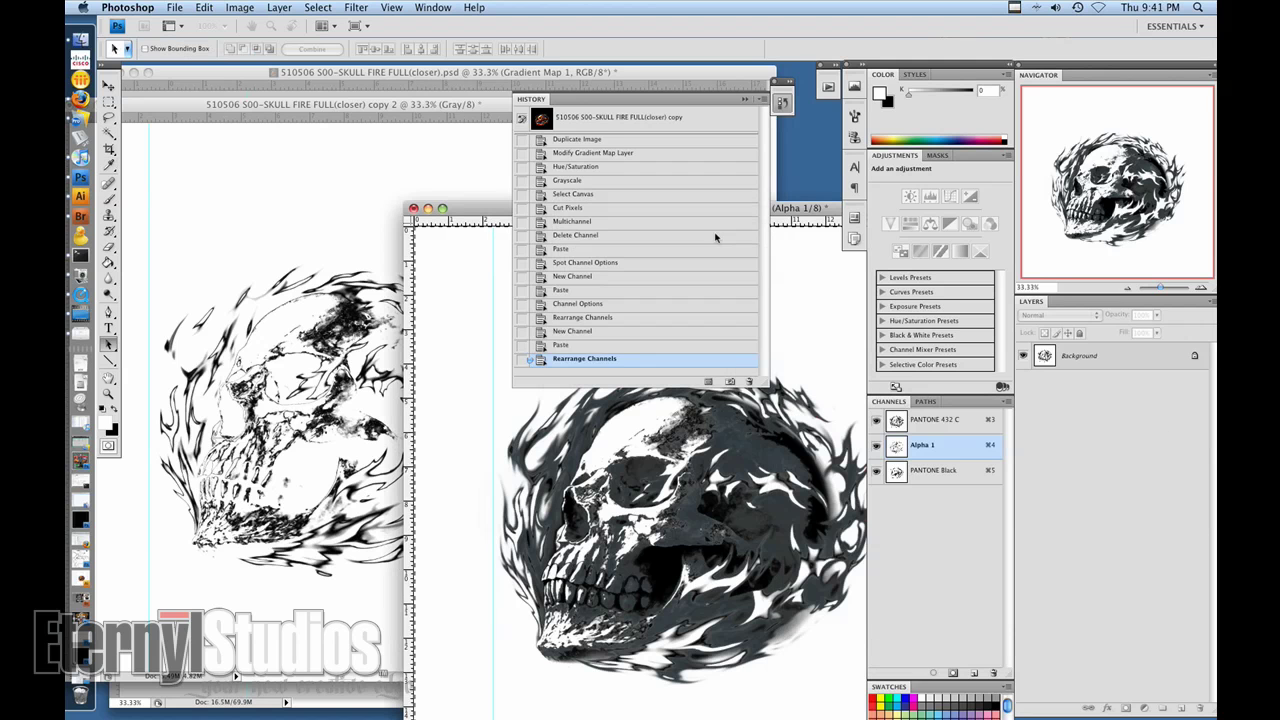
Revert the second copy to its Duplicate Image history state and set the gradient map's red stop at 32% to white
{"action": "left_click", "coordinate": [414, 106]}
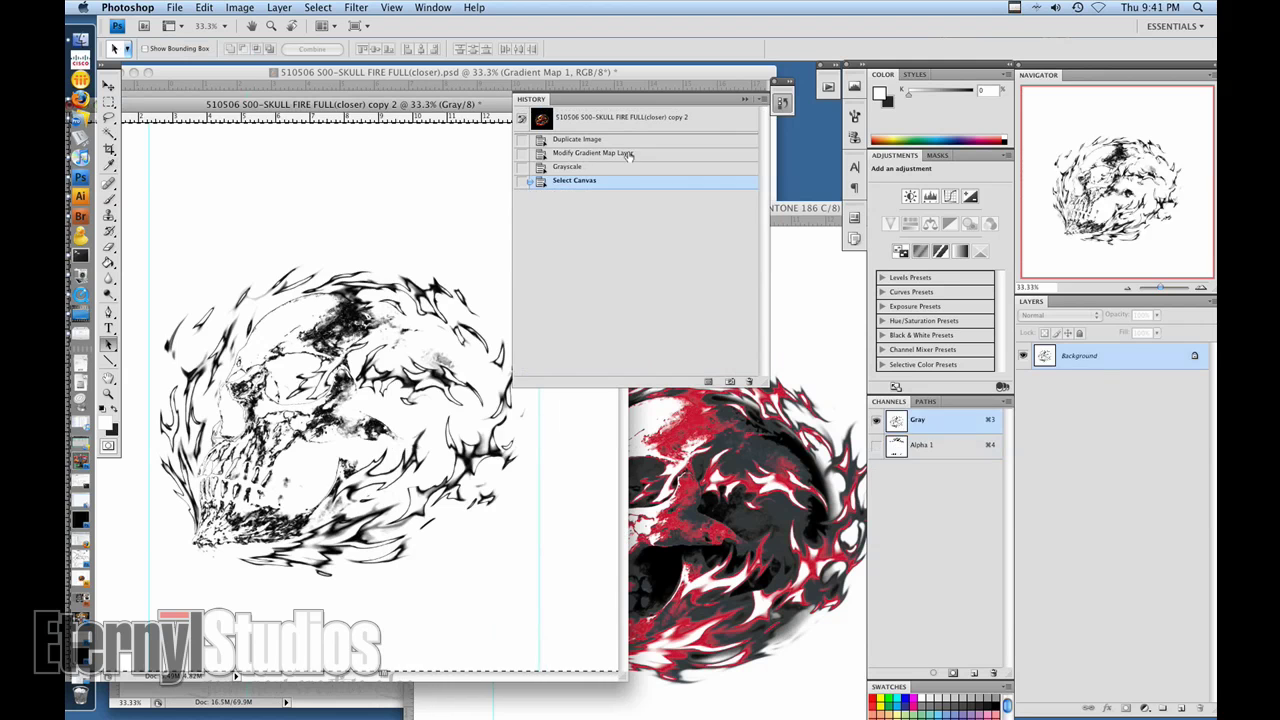
{"action": "left_click", "coordinate": [585, 139]}
{"action": "left_click", "coordinate": [940, 205]}
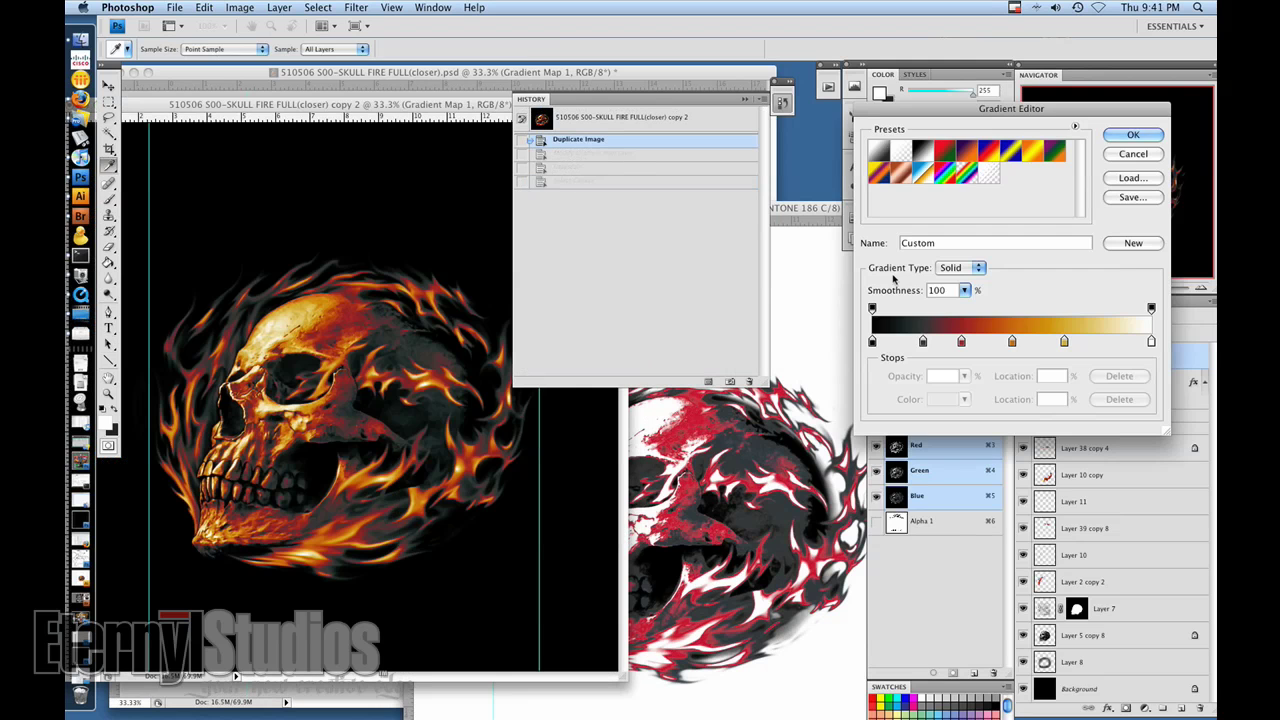
{"action": "double_click", "coordinate": [961, 342]}
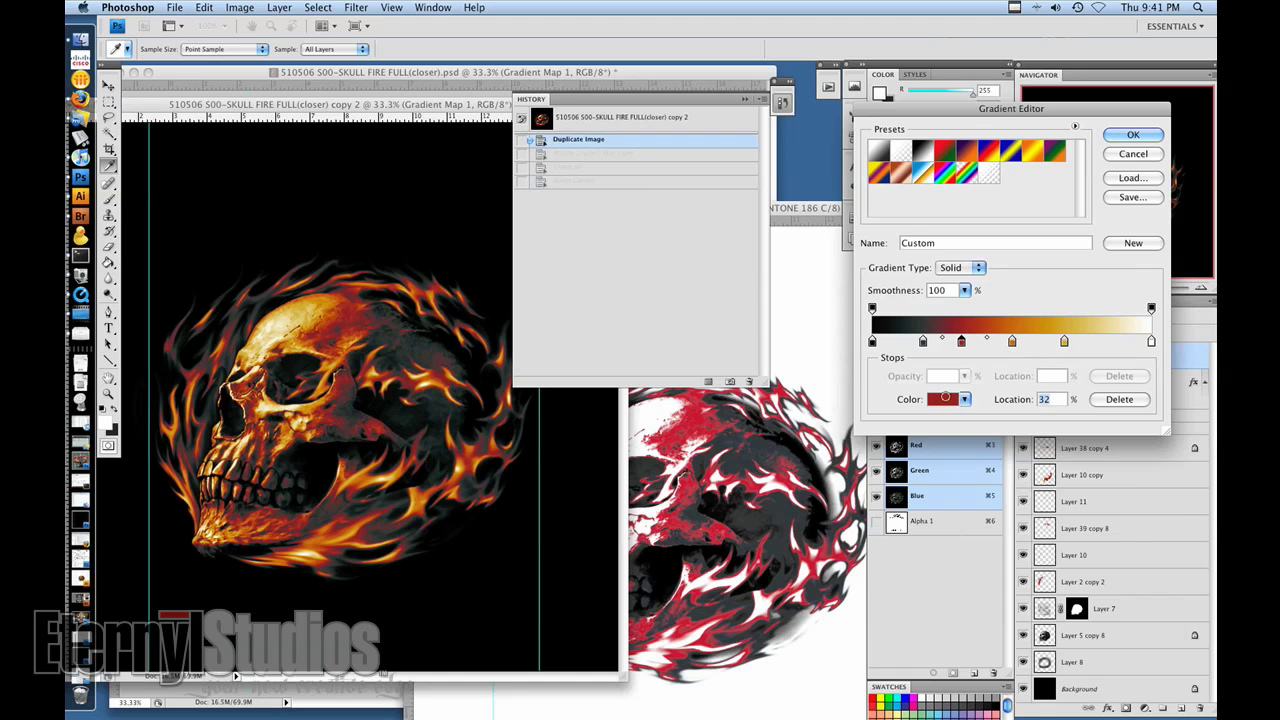
{"action": "left_click_drag", "start_coordinate": [904, 475], "coordinate": [793, 437]}
{"action": "left_click", "coordinate": [1112, 428]}
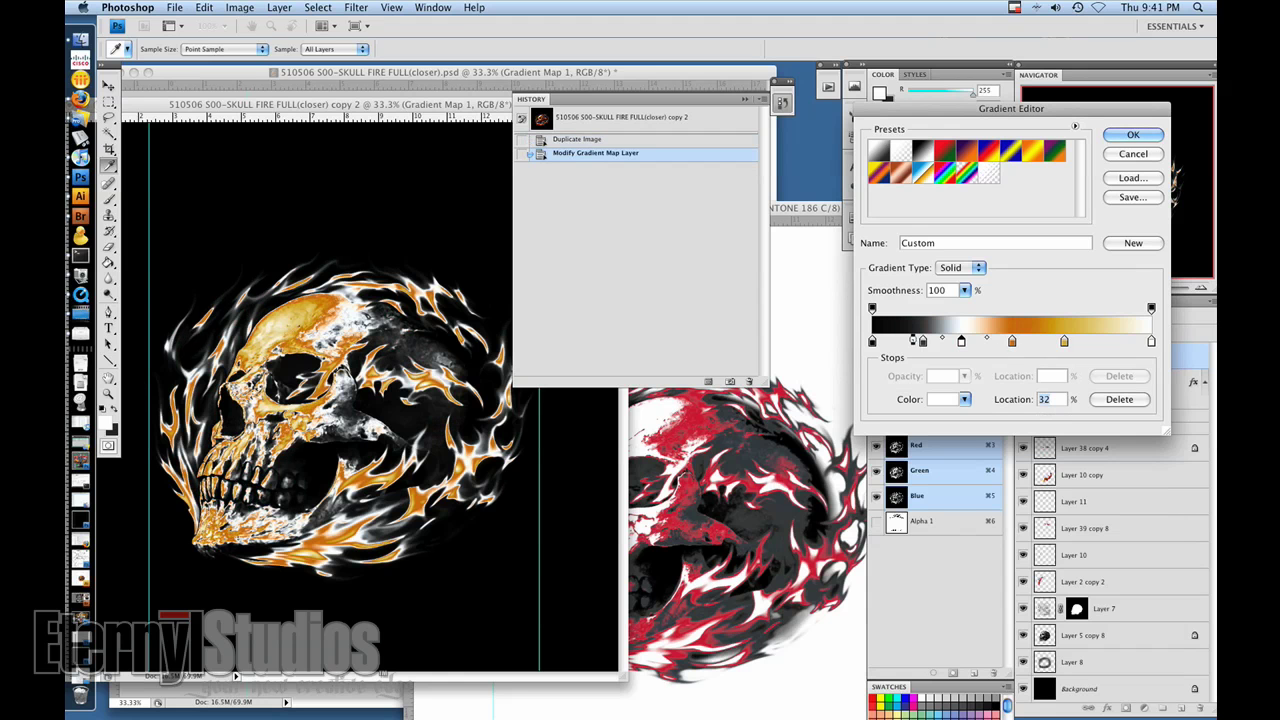
Set the gradient's dark gray stop at 18% and the black stop at its start to white
{"action": "double_click", "coordinate": [923, 342]}
{"action": "left_click", "coordinate": [795, 410]}
{"action": "left_click", "coordinate": [1130, 428]}
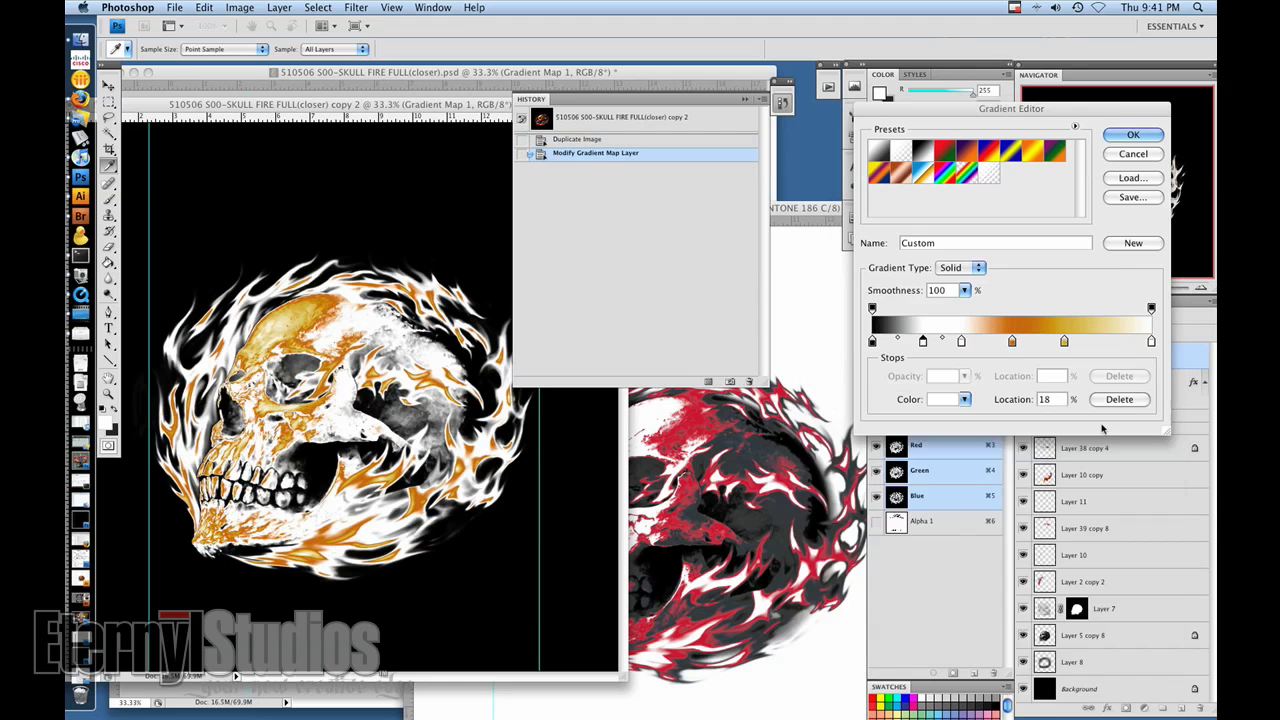
{"action": "double_click", "coordinate": [872, 342]}
{"action": "left_click_drag", "start_coordinate": [912, 437], "coordinate": [793, 437]}
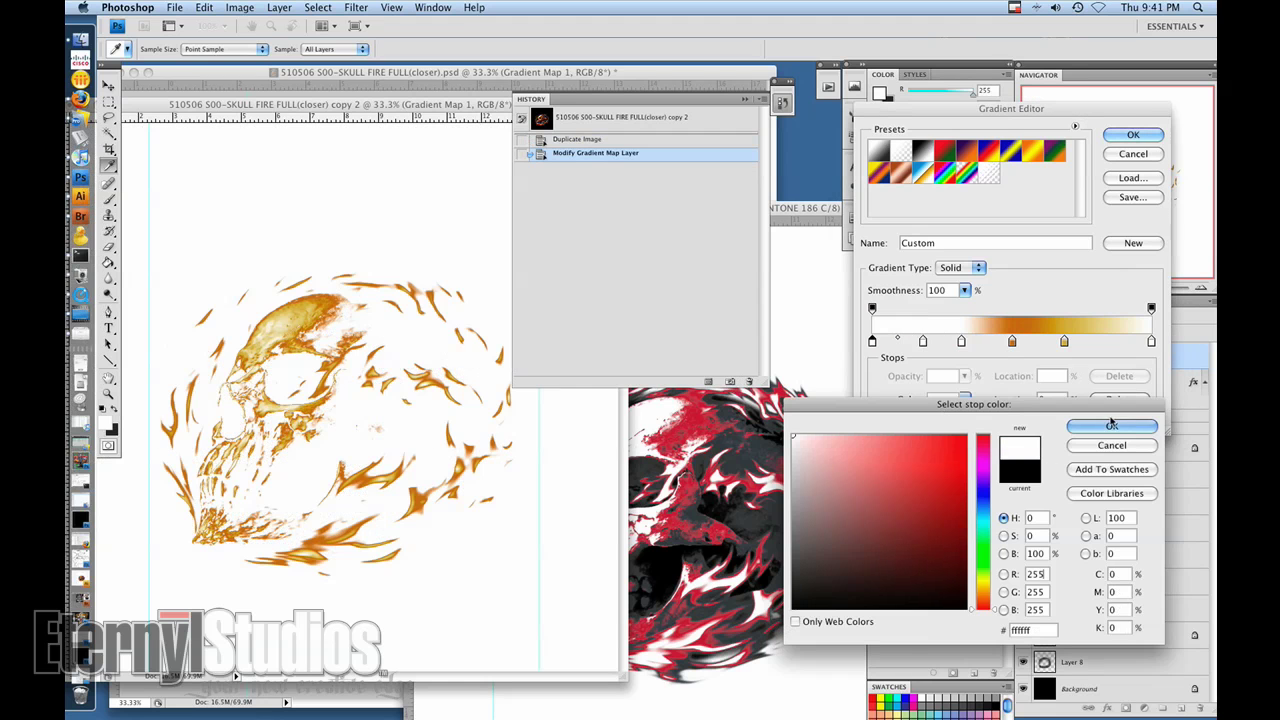
{"action": "left_click", "coordinate": [1104, 428]}
Set the gradient's gold stop at 69% to white and its orange stop at 50% to black, and apply the gradient
{"action": "double_click", "coordinate": [1064, 342]}
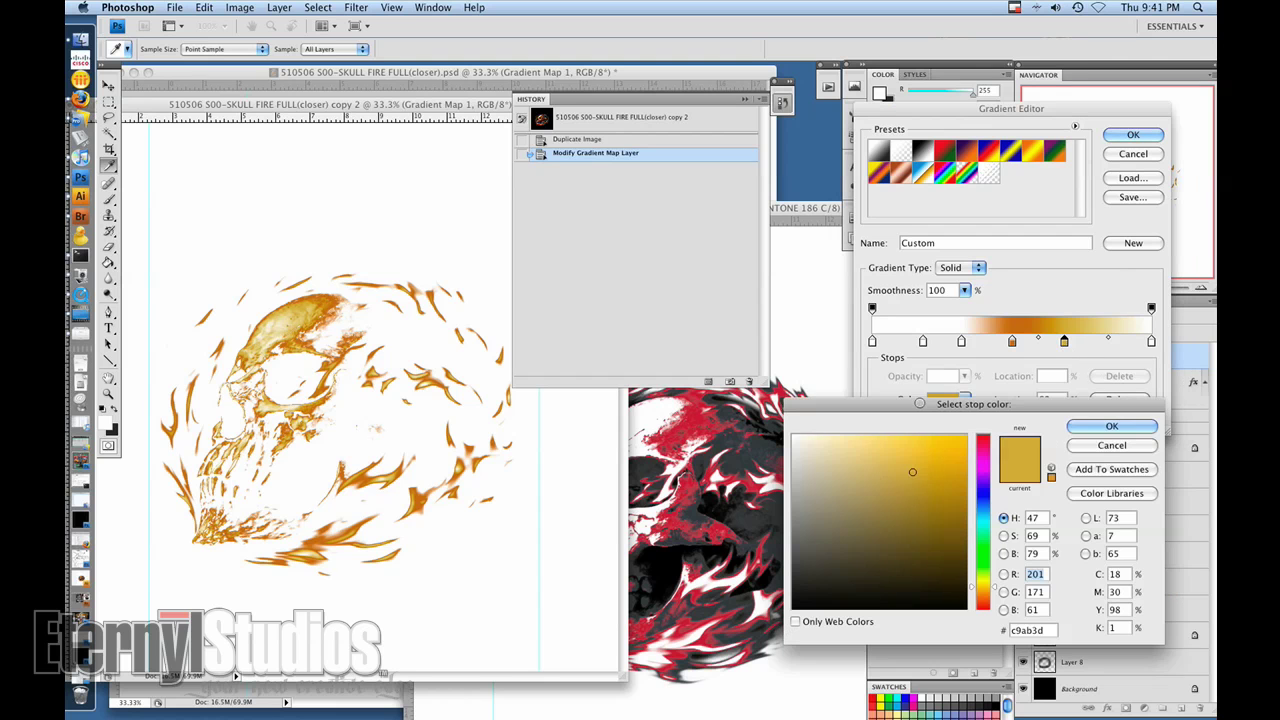
{"action": "left_click", "coordinate": [1108, 428]}
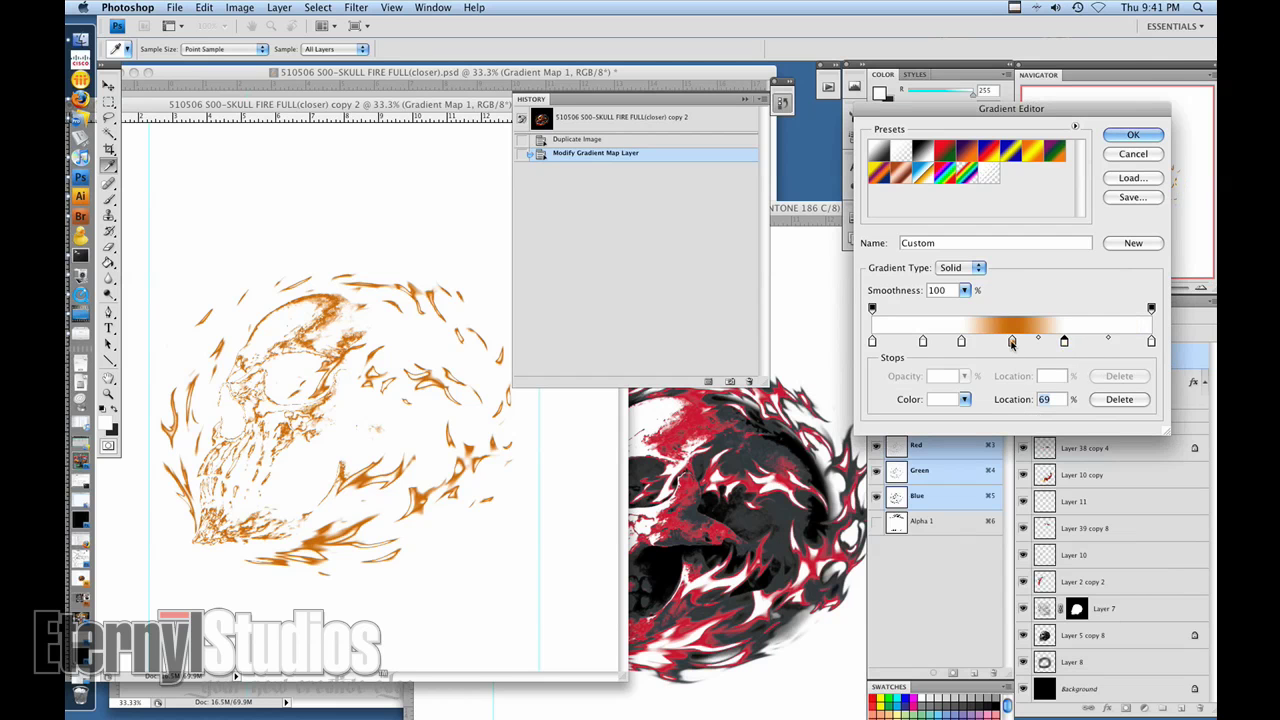
{"action": "left_click", "coordinate": [948, 400]}
{"action": "left_click_drag", "start_coordinate": [960, 486], "coordinate": [975, 610]}
{"action": "left_click", "coordinate": [1100, 427]}
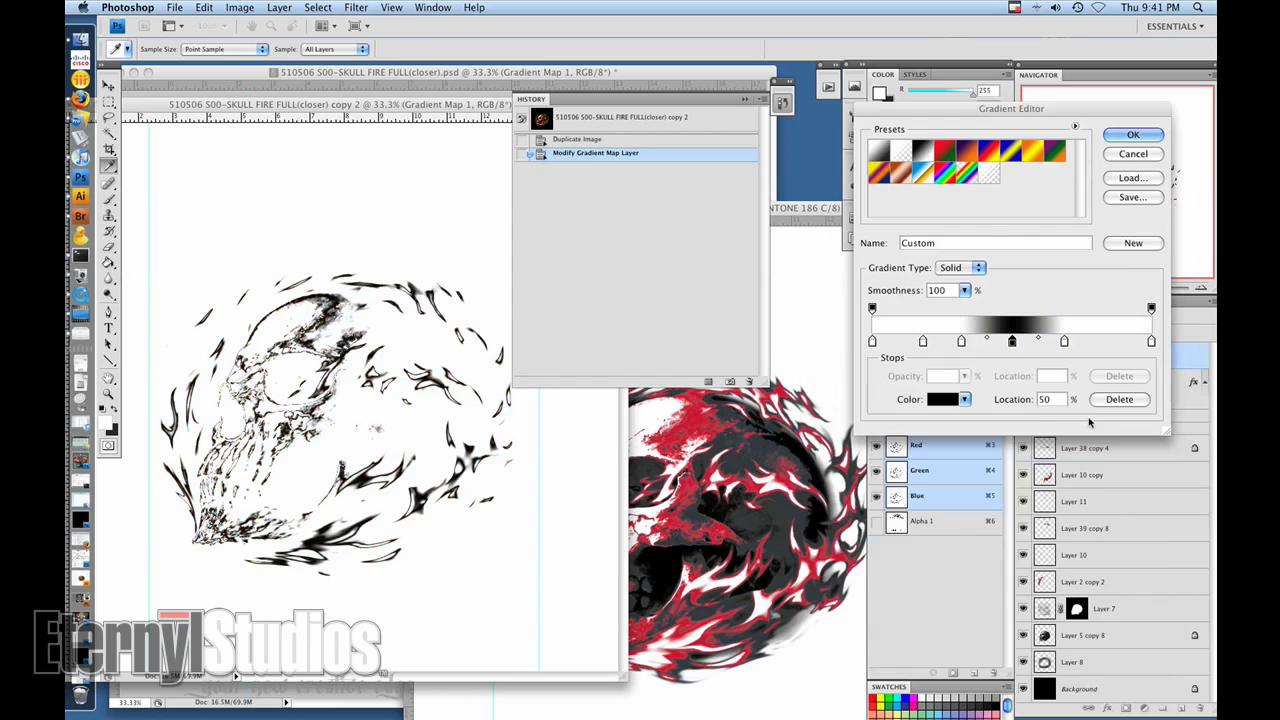
{"action": "left_click", "coordinate": [1131, 135]}
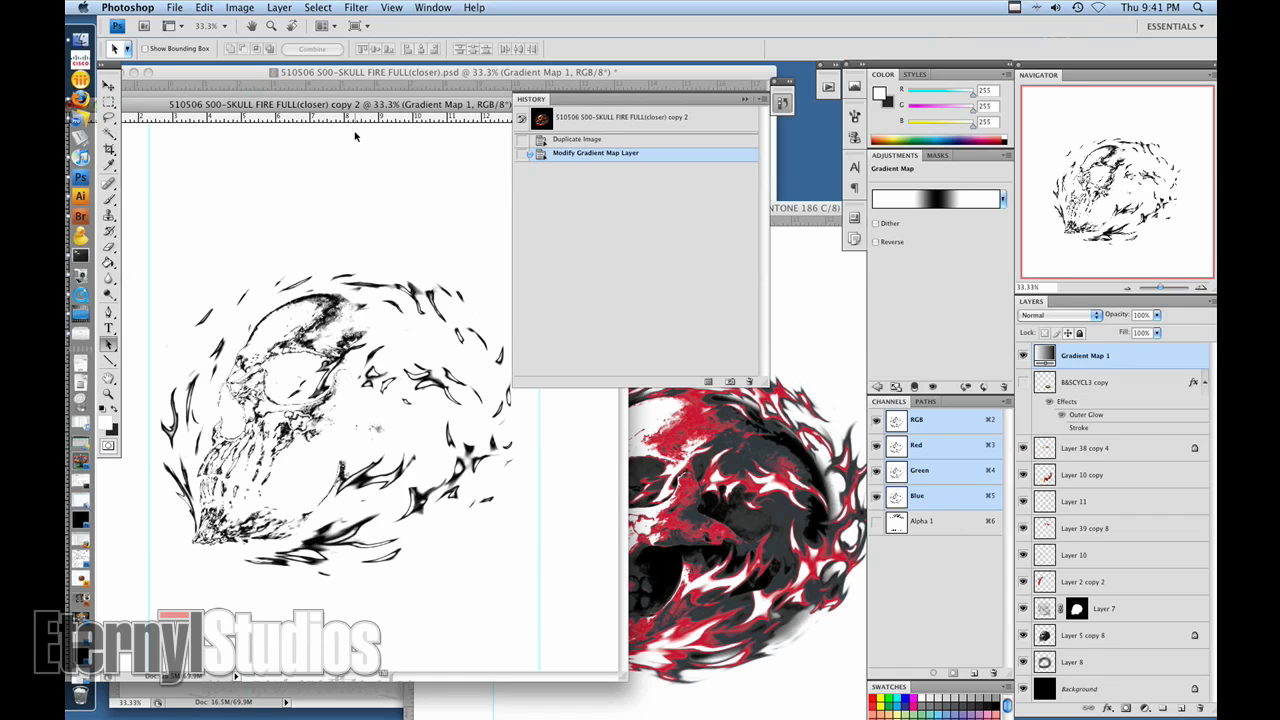
Convert the second copy with the isolated orange areas to grayscale and select its entire canvas for copying
{"action": "left_click", "coordinate": [239, 9]}
{"action": "mouse_move", "coordinate": [265, 40]}
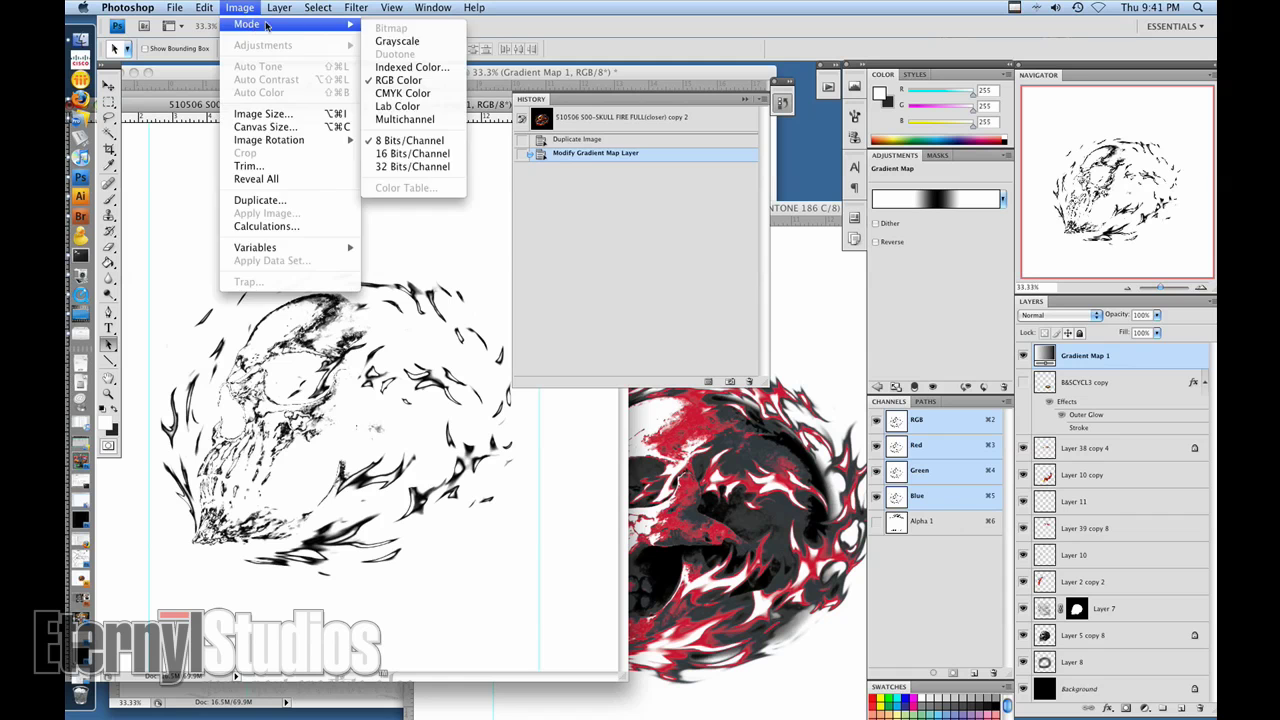
{"action": "left_click", "coordinate": [405, 43]}
{"action": "left_click", "coordinate": [668, 209]}
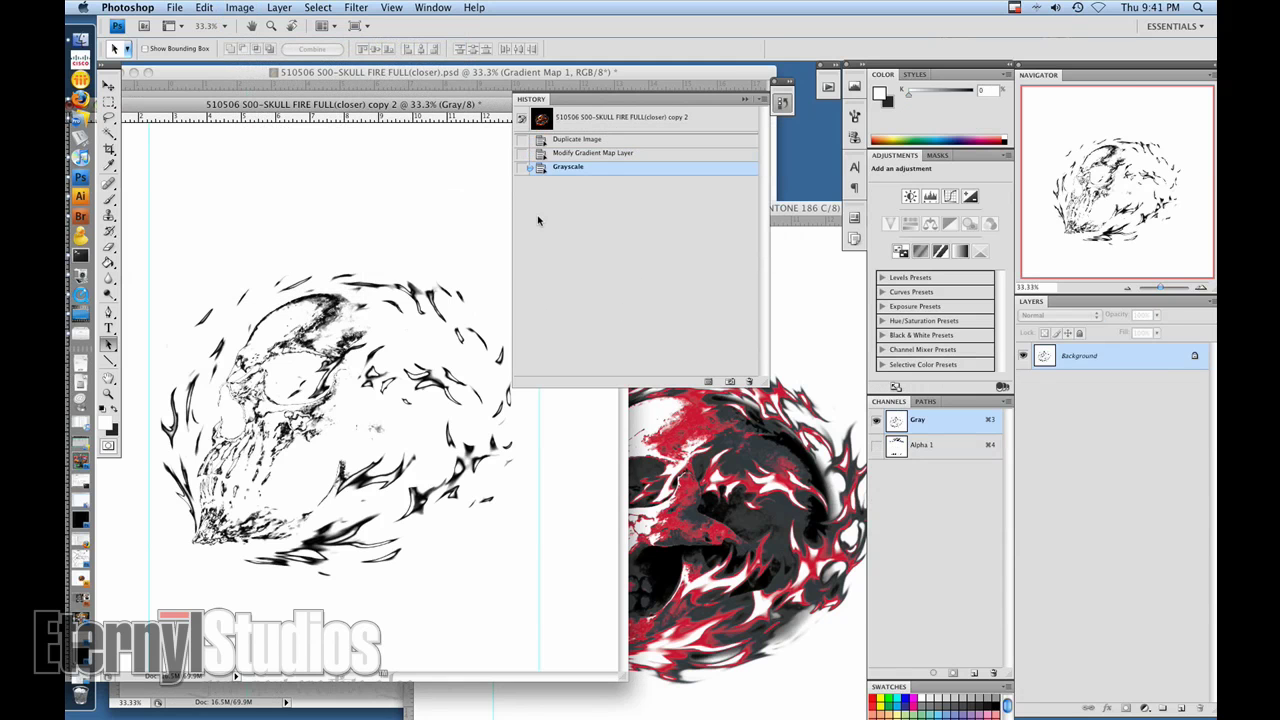
{"action": "key", "text": "super+a"}
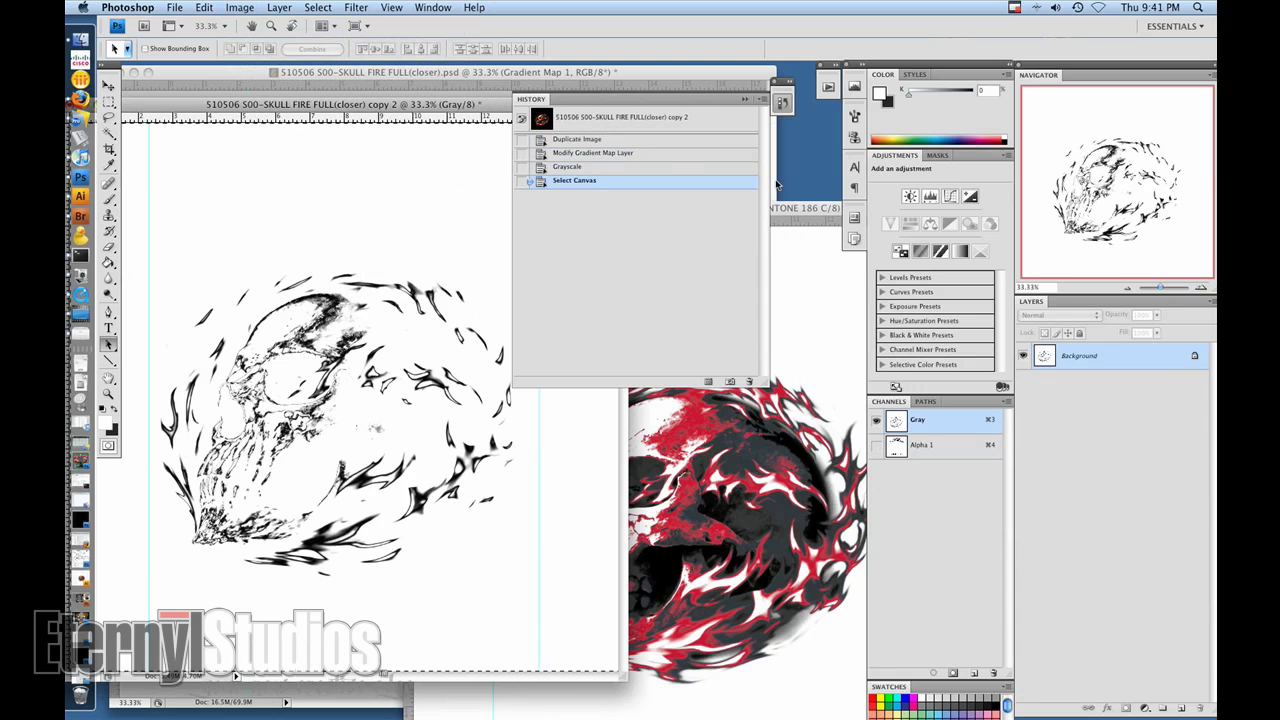
Paste the orange artwork into a new channel of the spot color document, between PANTONE 186 C and PANTONE Black, with all channels visible
{"action": "left_click", "coordinate": [785, 208]}
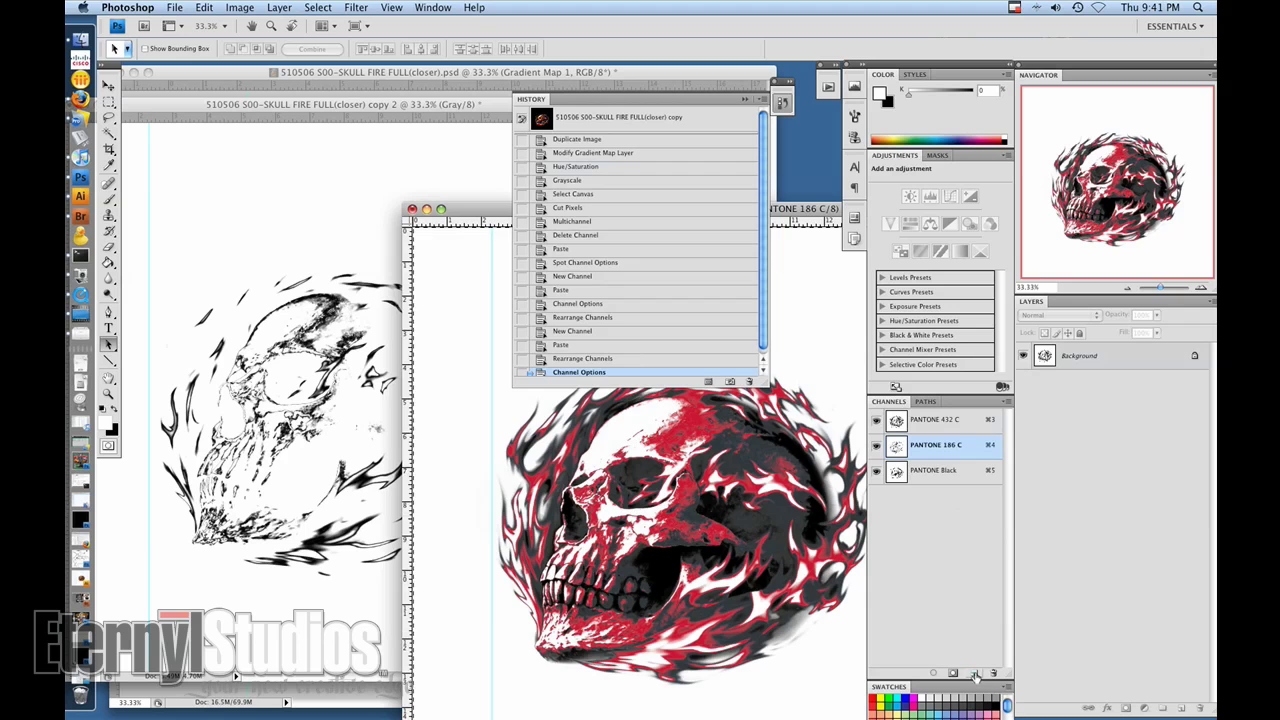
{"action": "left_click", "coordinate": [975, 677]}
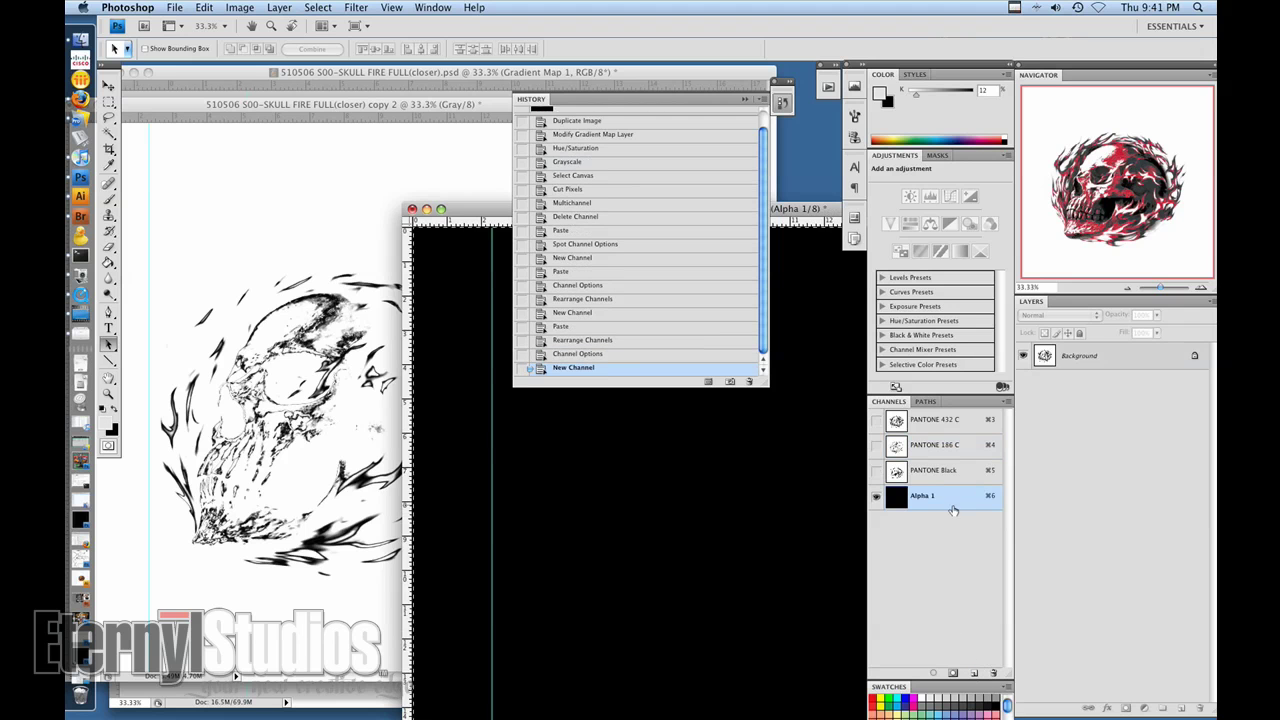
{"action": "key", "text": "super+v"}
{"action": "left_click_drag", "start_coordinate": [953, 505], "coordinate": [940, 462]}
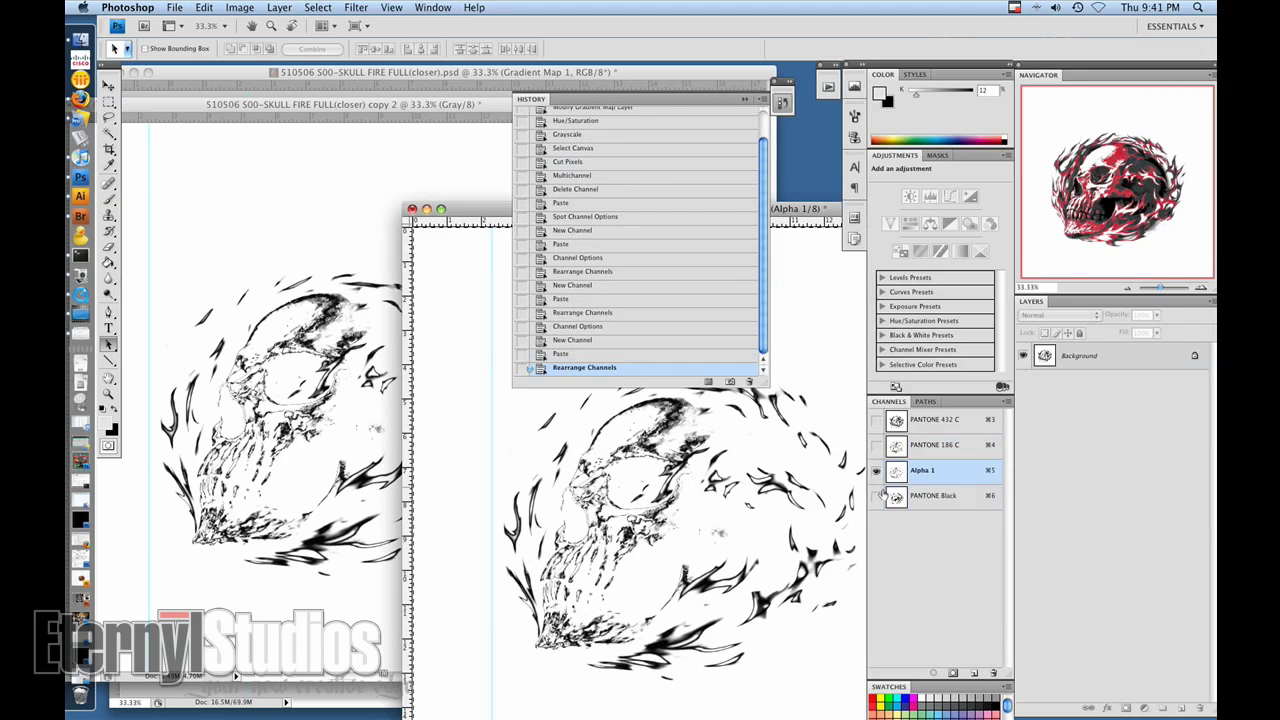
{"action": "left_click", "coordinate": [877, 495]}
{"action": "left_click", "coordinate": [877, 445]}
{"action": "left_click", "coordinate": [877, 420]}
Make the Alpha 1 channel a spot color using PANTONE 144 C from the PANTONE solid coated library
{"action": "double_click", "coordinate": [896, 470]}
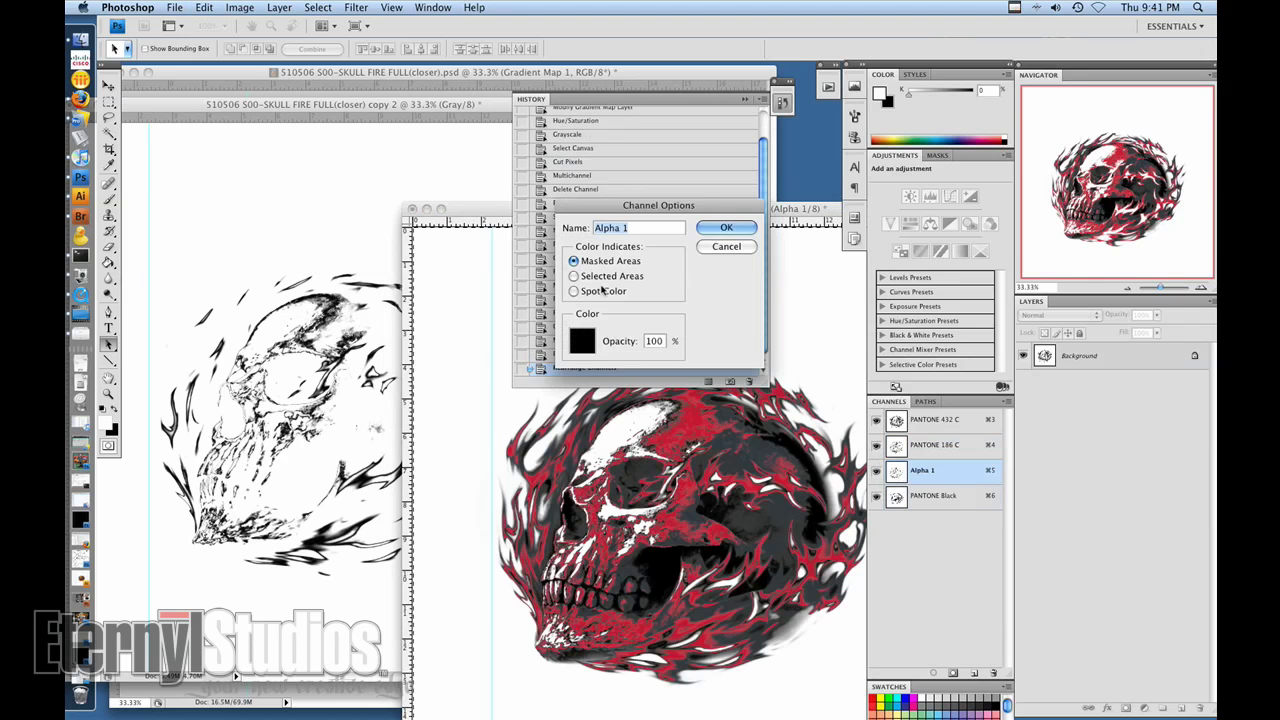
{"action": "left_click", "coordinate": [603, 289]}
{"action": "left_click", "coordinate": [581, 341]}
{"action": "left_click", "coordinate": [1108, 494]}
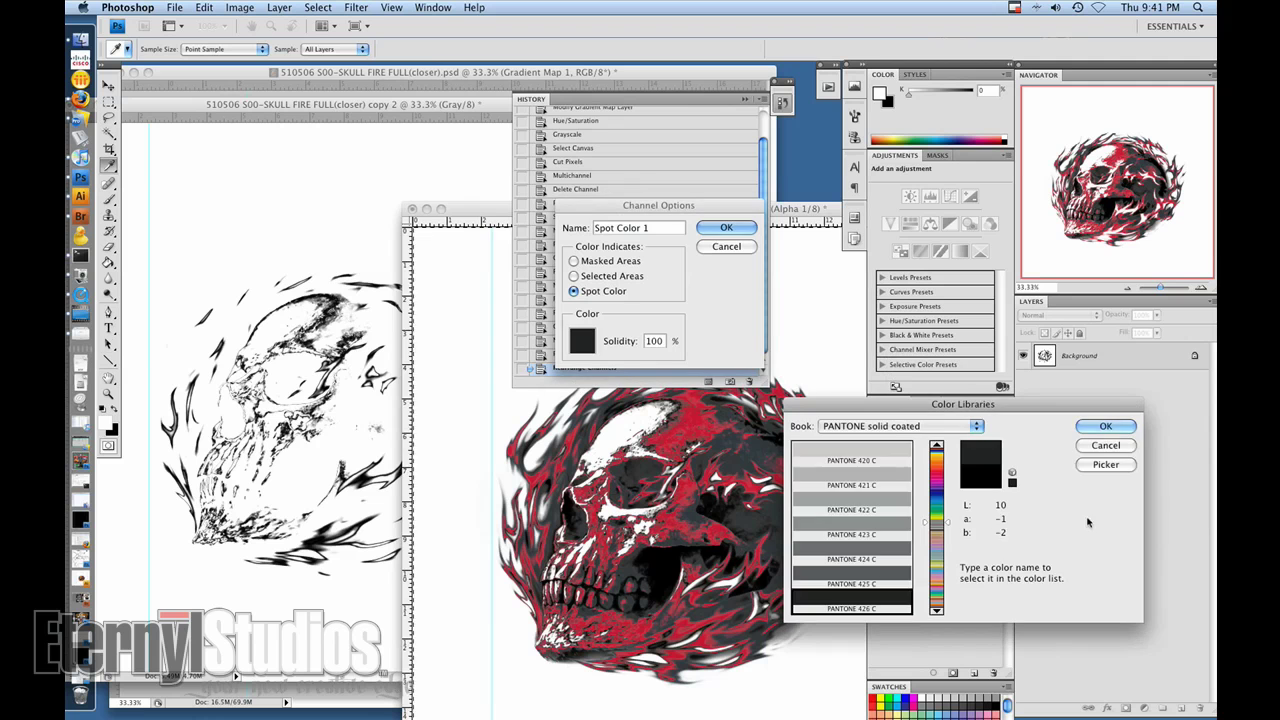
{"action": "type", "text": "144"}
{"action": "key", "text": "Return"}
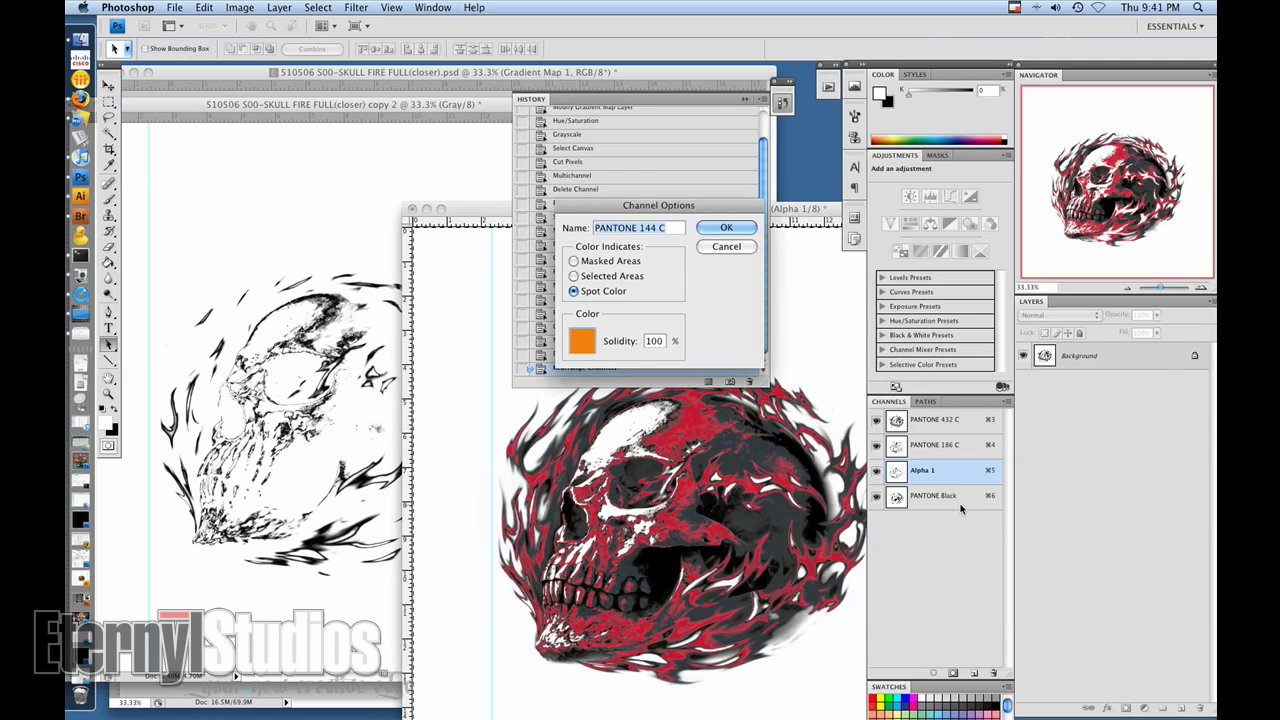
{"action": "key", "text": "Return"}
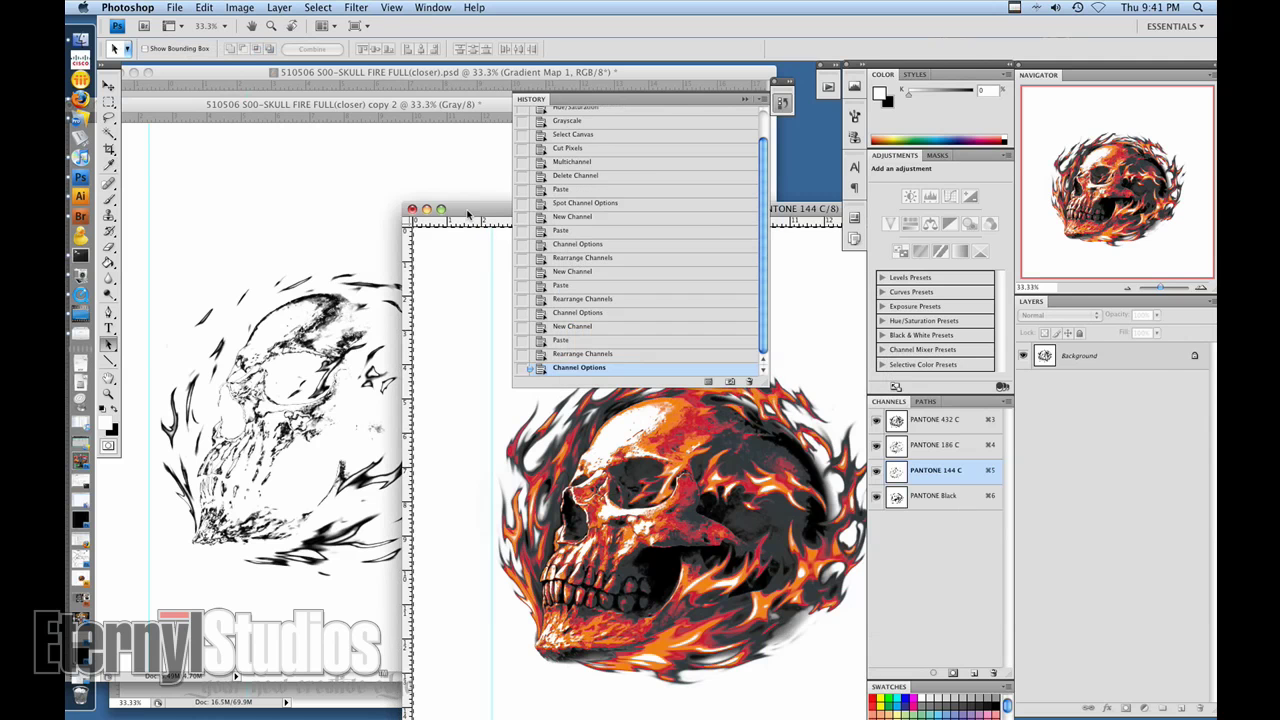
Revert the second copy to its Duplicate Image history state and set the gradient map's orange stop at 50% to white
{"action": "left_click", "coordinate": [357, 105]}
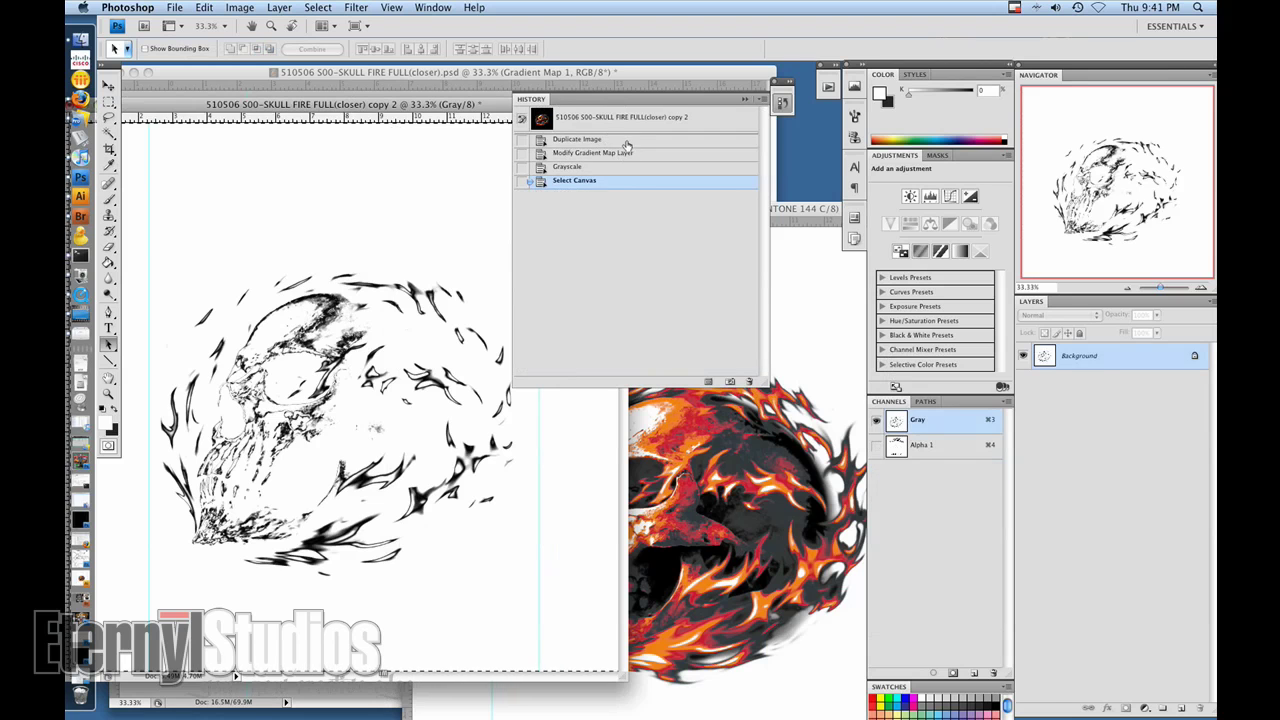
{"action": "left_click", "coordinate": [625, 140]}
{"action": "left_click", "coordinate": [912, 206]}
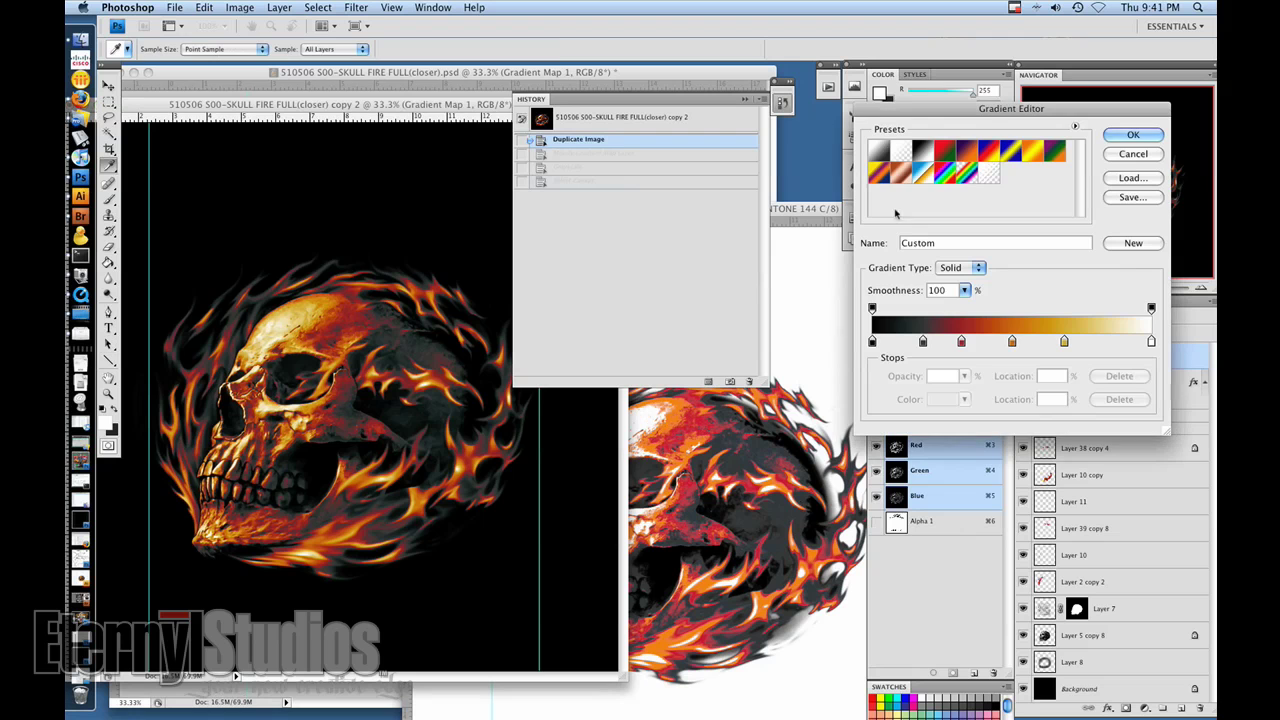
{"action": "left_click", "coordinate": [1012, 341]}
{"action": "left_click", "coordinate": [943, 399]}
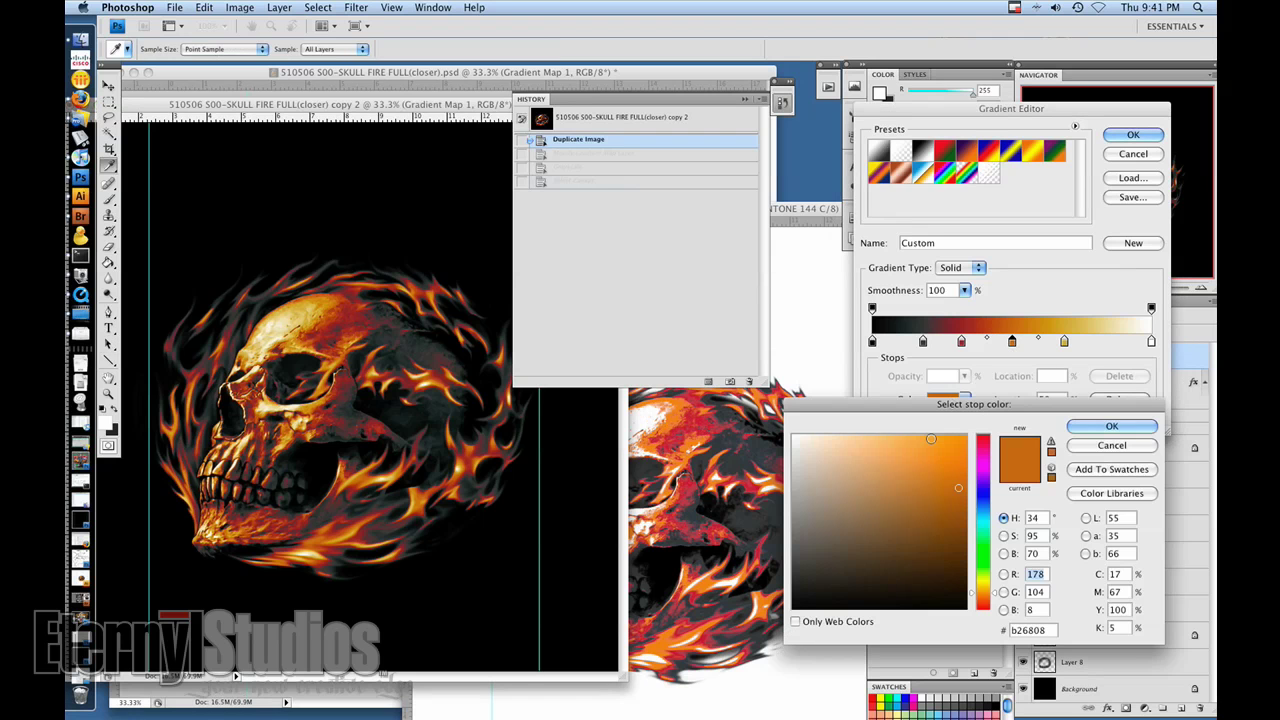
{"action": "left_click_drag", "start_coordinate": [902, 489], "coordinate": [684, 376]}
{"action": "left_click", "coordinate": [1090, 425]}
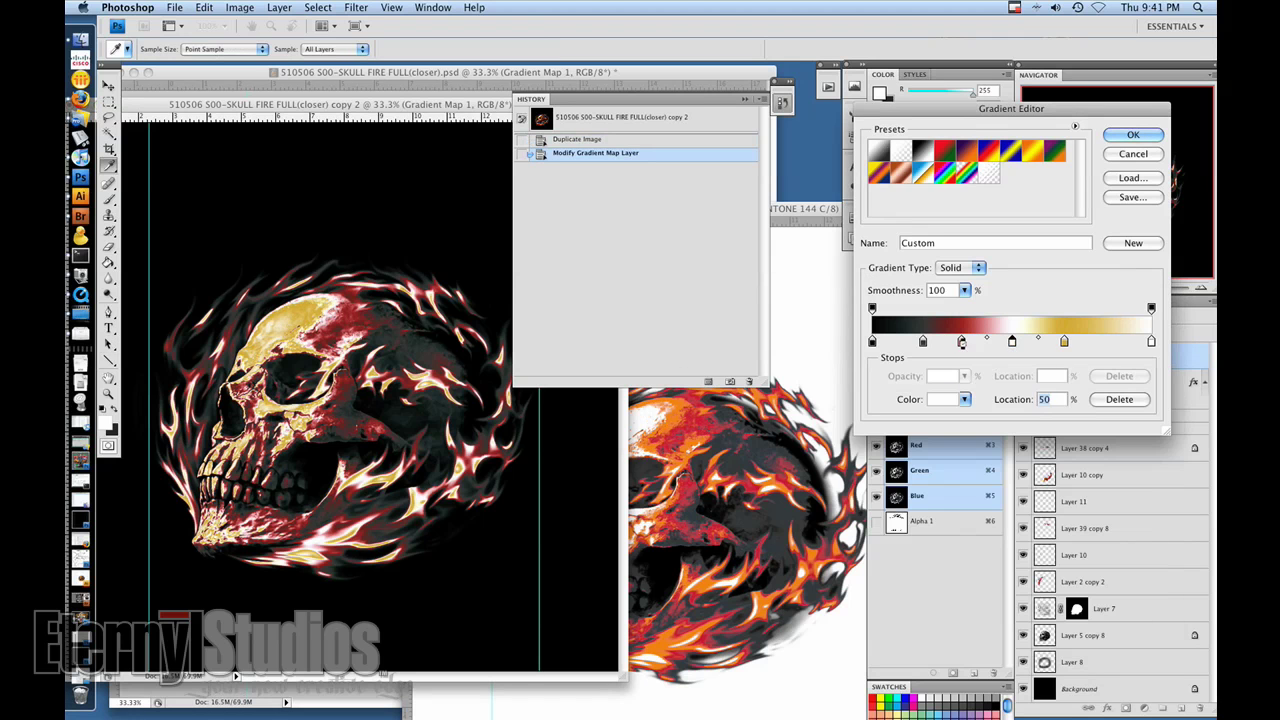
Set the gradient's red stop at 32% to white and remove the two darker stops before it
{"action": "left_click", "coordinate": [962, 341]}
{"action": "left_click", "coordinate": [943, 399]}
{"action": "key", "text": "Return"}
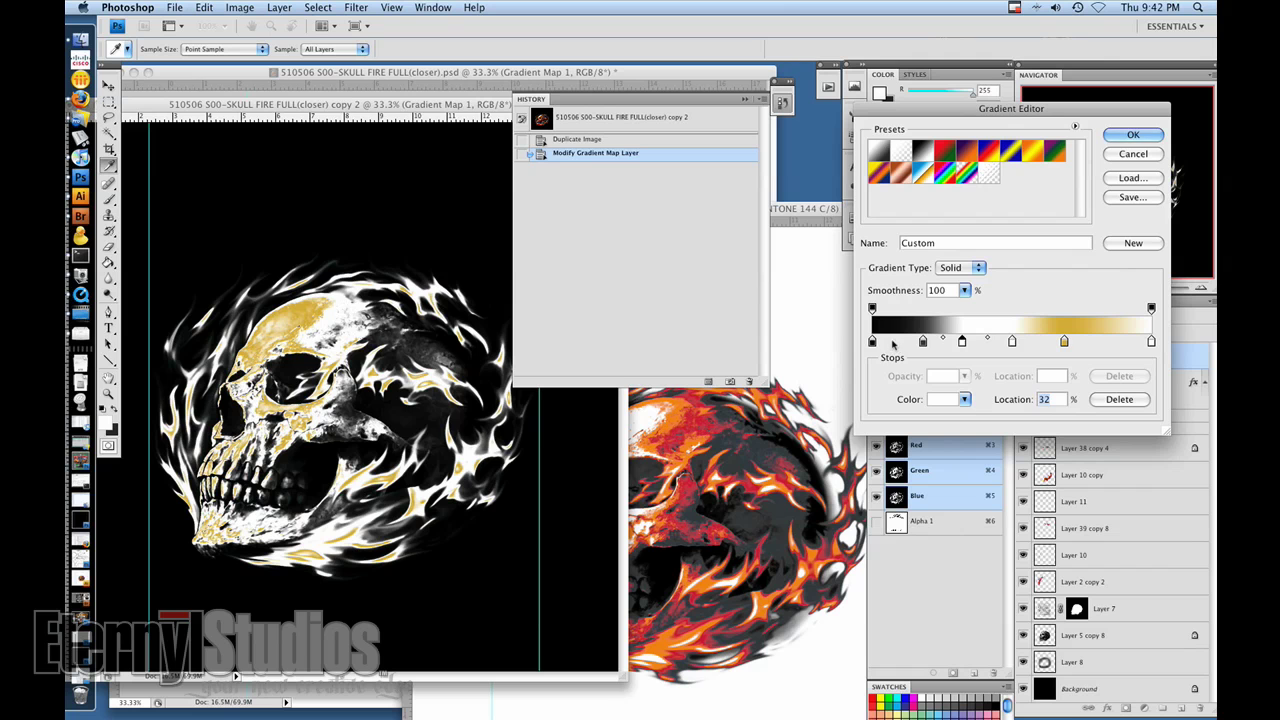
{"action": "left_click_drag", "start_coordinate": [921, 342], "coordinate": [874, 374]}
{"action": "left_click", "coordinate": [962, 343]}
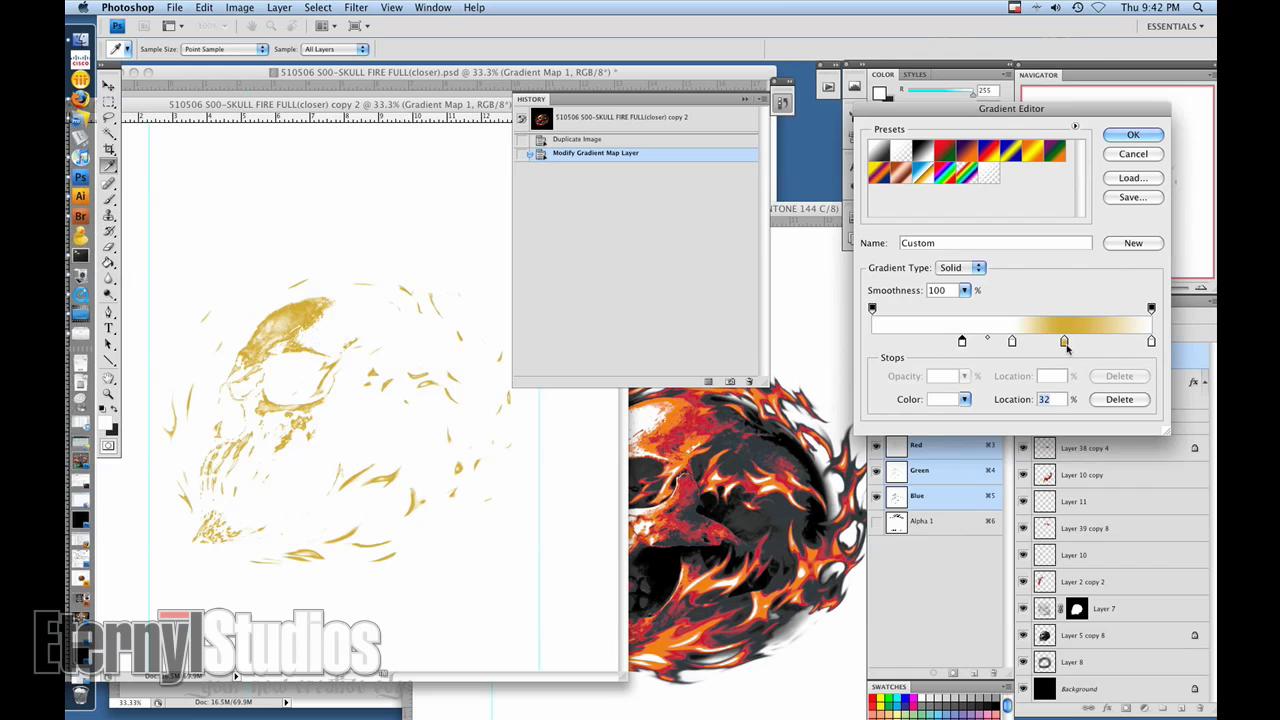
Set the gradient's gold stop at 69% to black and apply the edited gradient
{"action": "left_click", "coordinate": [940, 399]}
{"action": "left_click_drag", "start_coordinate": [930, 490], "coordinate": [895, 635]}
{"action": "left_click", "coordinate": [1094, 427]}
{"action": "left_click", "coordinate": [1131, 134]}
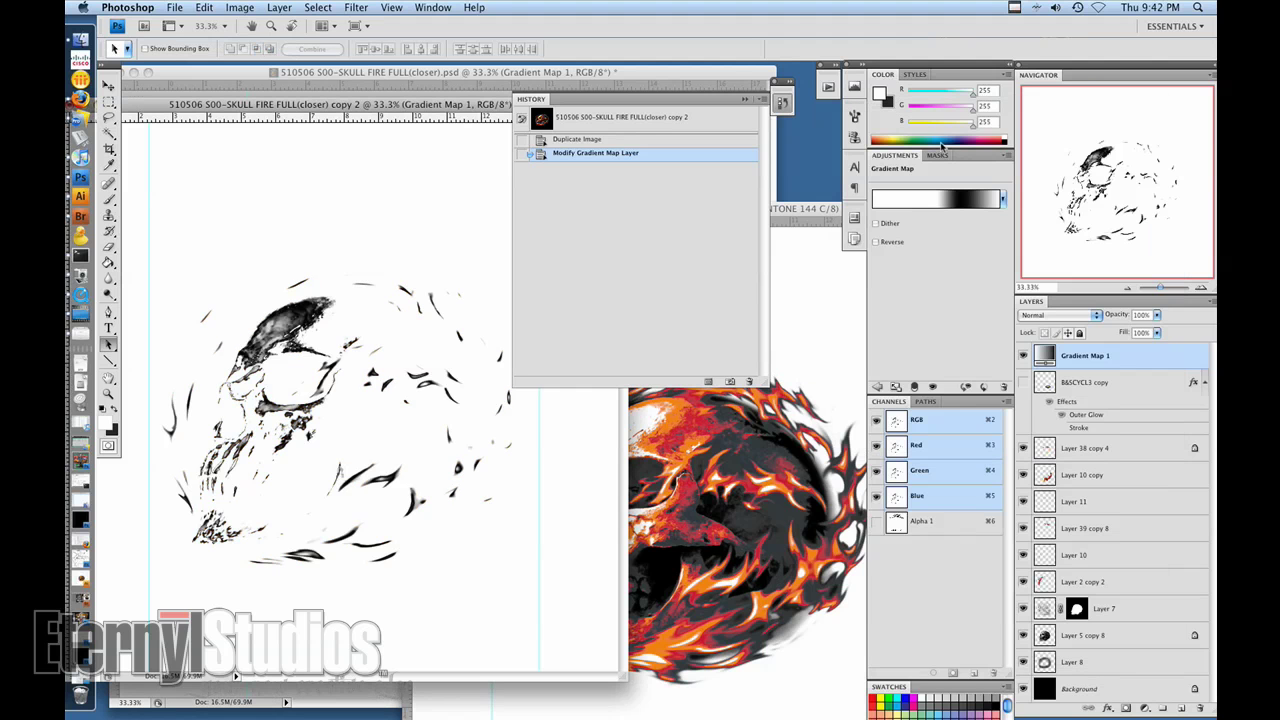
Convert the second copy with the isolated gold areas to grayscale and select its entire canvas for copying
{"action": "left_click_drag", "start_coordinate": [375, 104], "coordinate": [379, 102]}
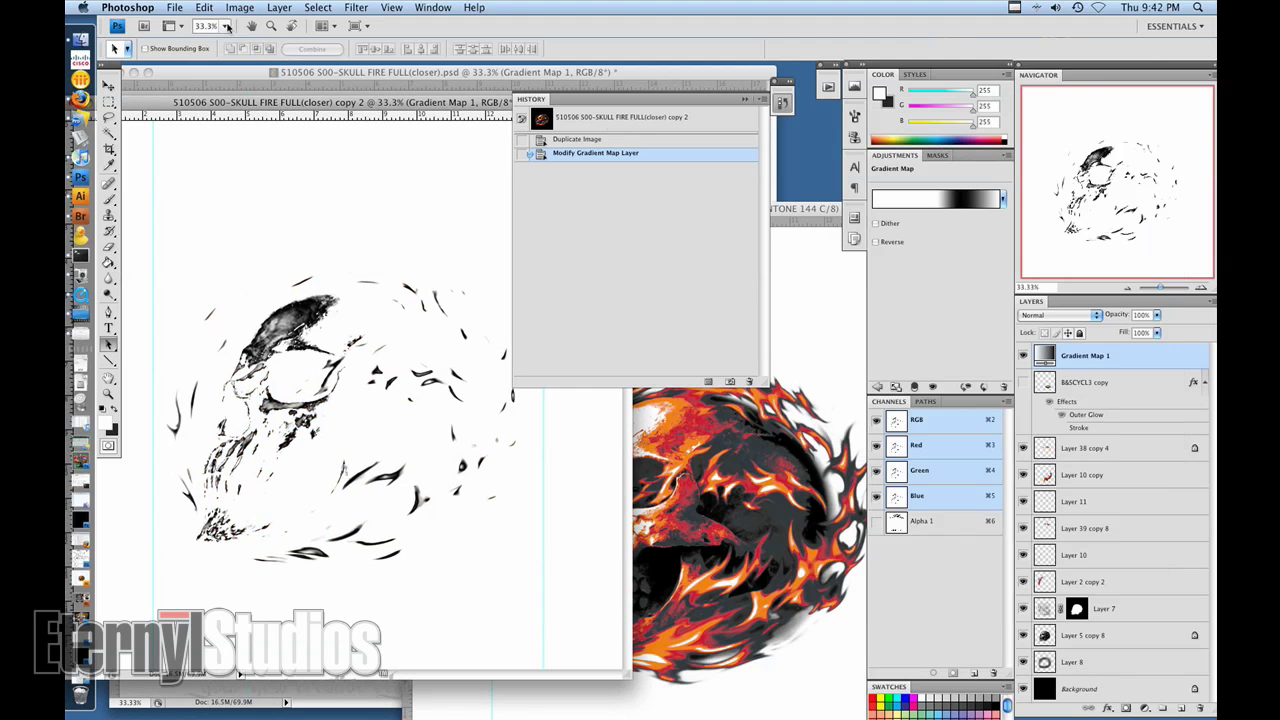
{"action": "left_click", "coordinate": [205, 8]}
{"action": "mouse_move", "coordinate": [240, 8]}
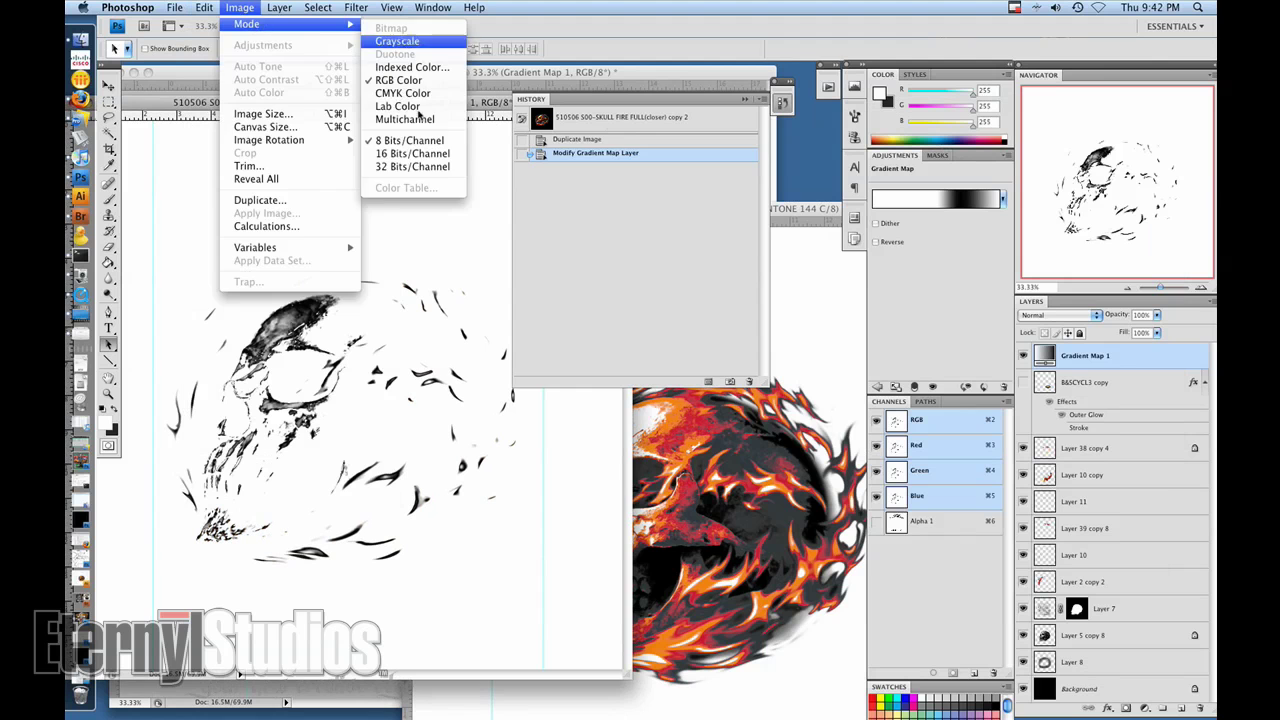
{"action": "left_click", "coordinate": [400, 41]}
{"action": "left_click", "coordinate": [740, 210]}
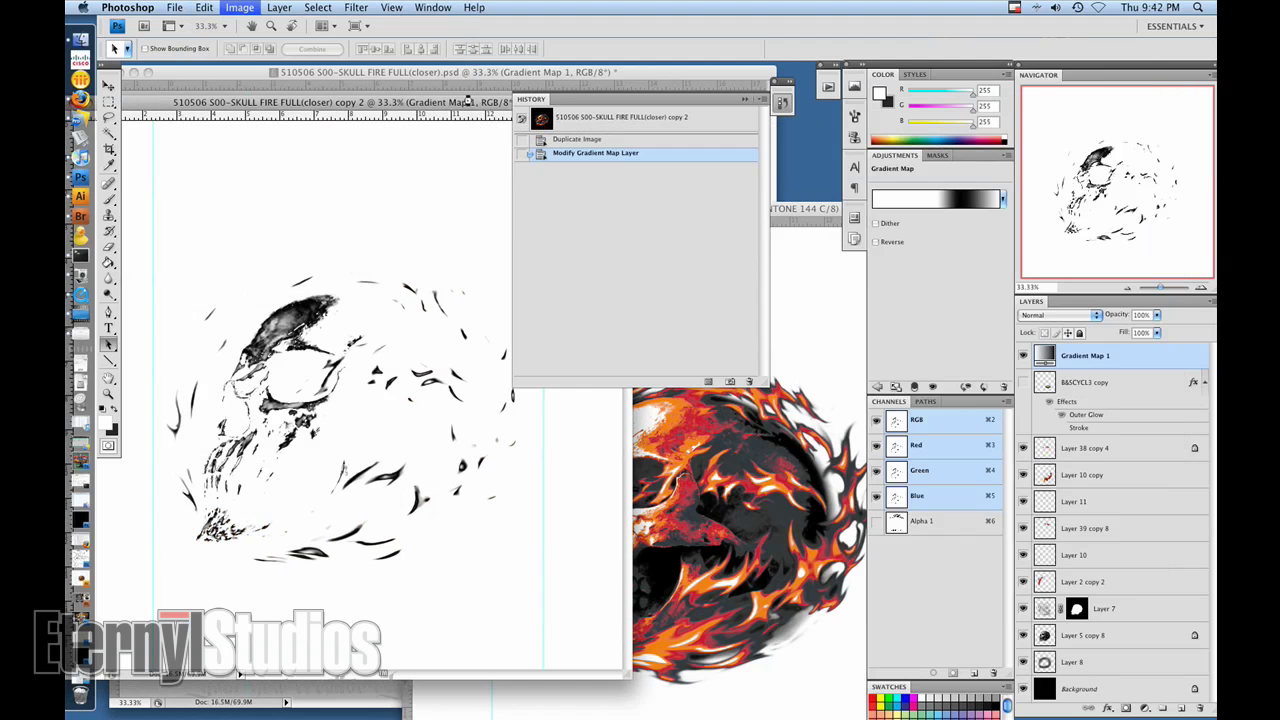
{"action": "key", "text": "super+a"}
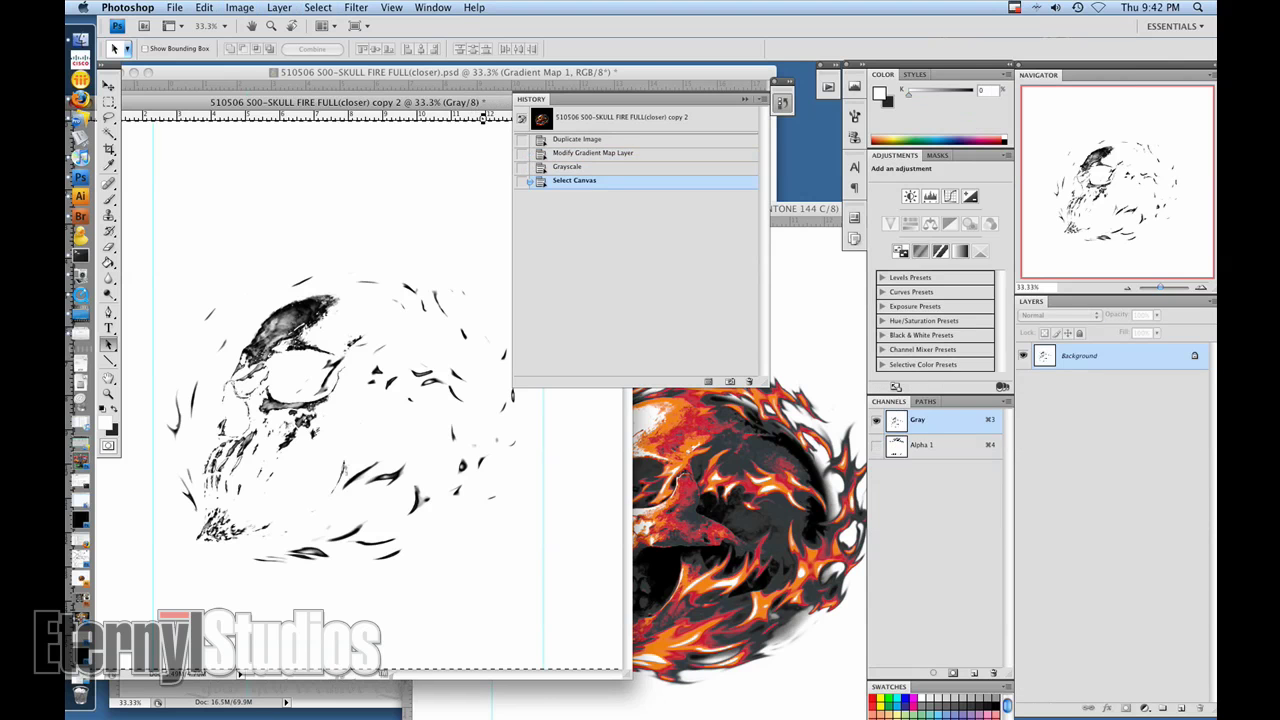
Paste the gold artwork into a new channel of the spot color document, between PANTONE 144 C and PANTONE Black, with all channels visible
{"action": "left_click", "coordinate": [795, 215]}
{"action": "left_click", "coordinate": [973, 672]}
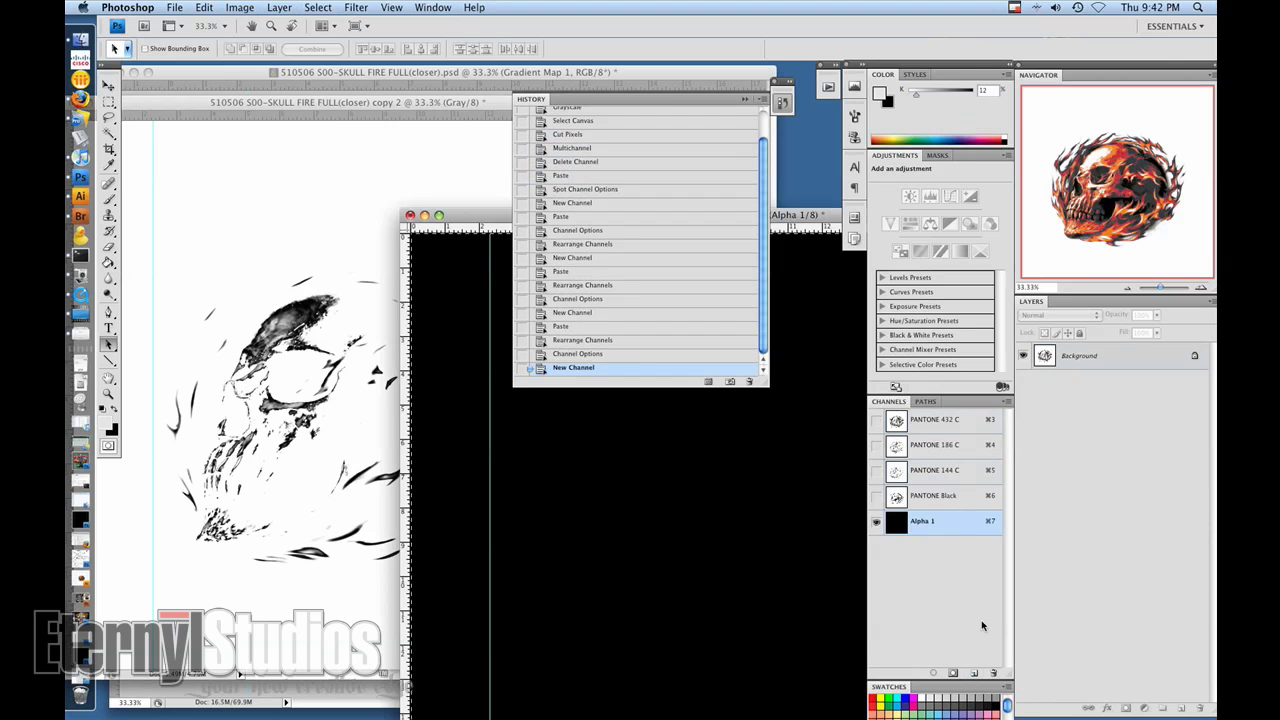
{"action": "key", "text": "super+v"}
{"action": "left_click_drag", "start_coordinate": [882, 524], "coordinate": [876, 420]}
Turn the newly pasted gold channel into a spot color channel using PANTONE 116 C at 100% solidity
{"action": "double_click", "coordinate": [896, 495]}
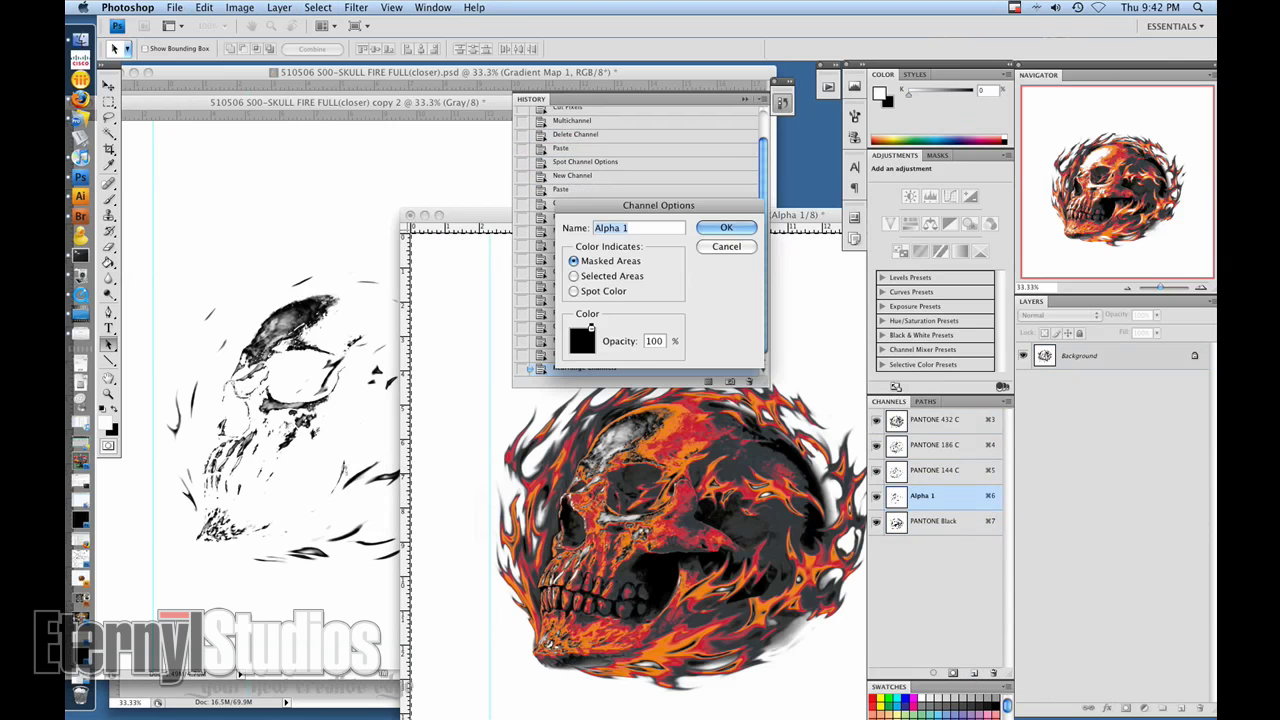
{"action": "left_click", "coordinate": [573, 291]}
{"action": "left_click", "coordinate": [582, 341]}
{"action": "left_click", "coordinate": [1136, 485]}
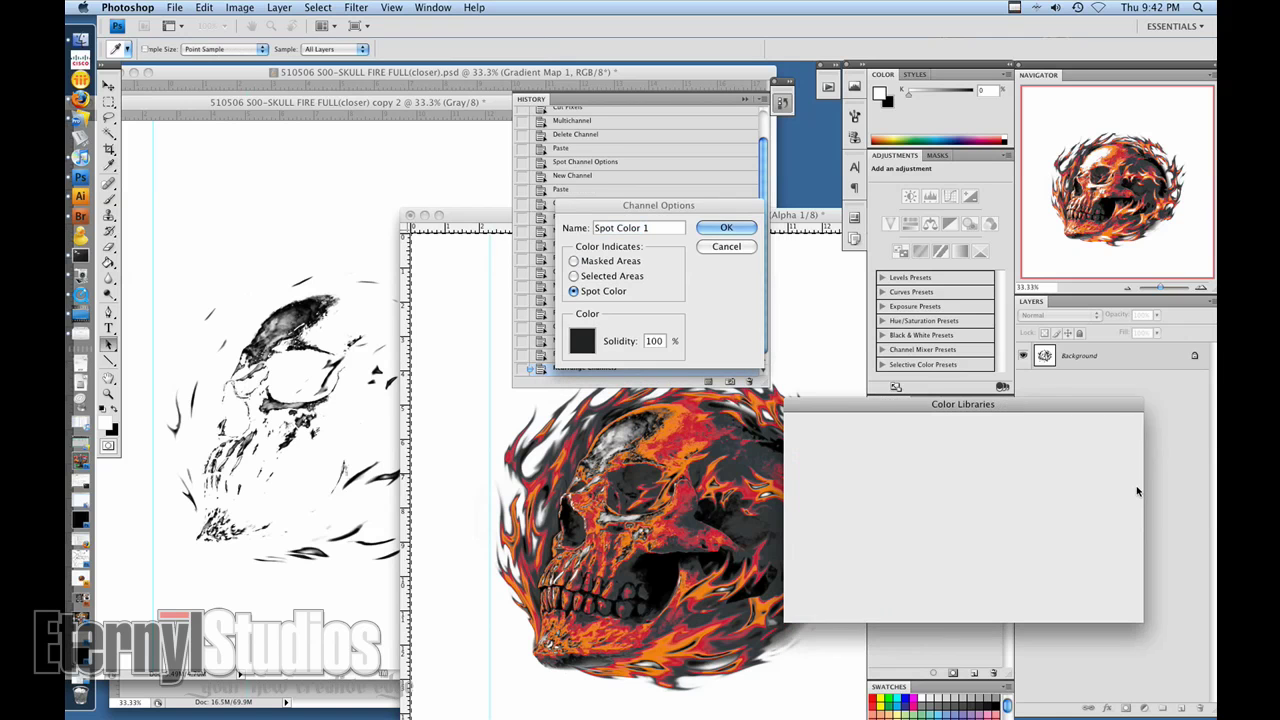
{"action": "type", "text": "116"}
{"action": "key", "text": "Return"}
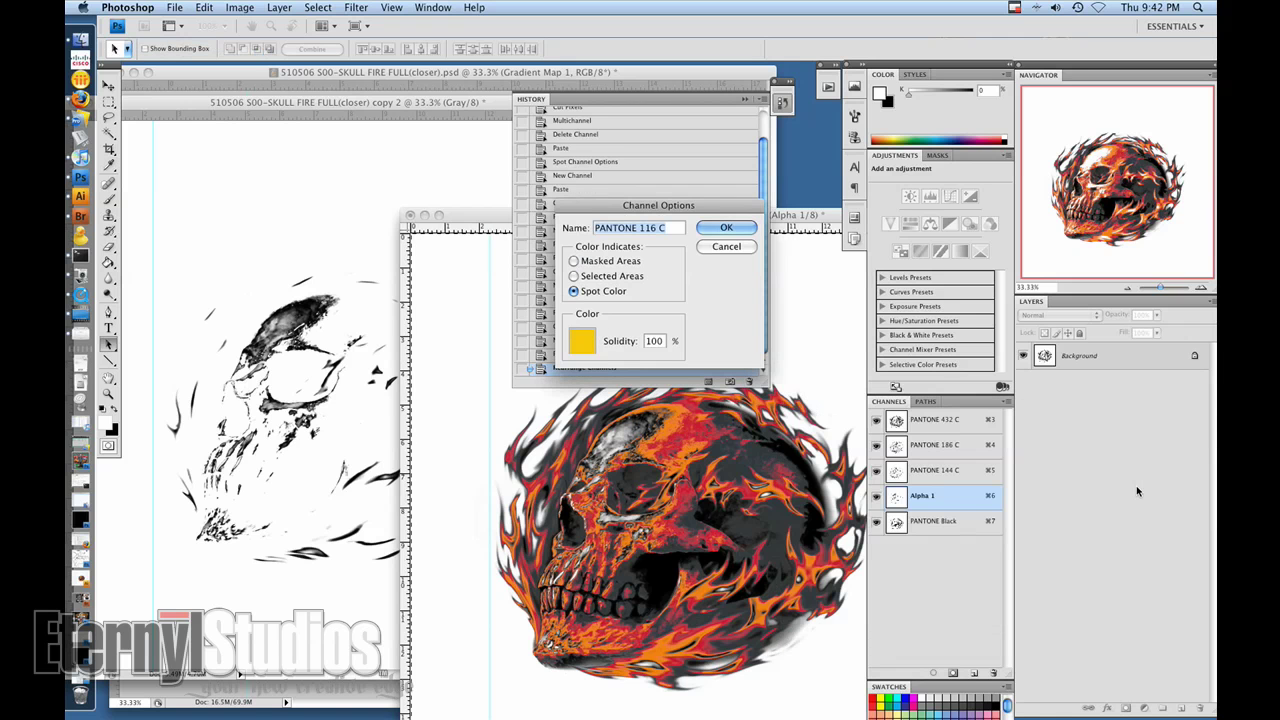
{"action": "left_click", "coordinate": [715, 236]}
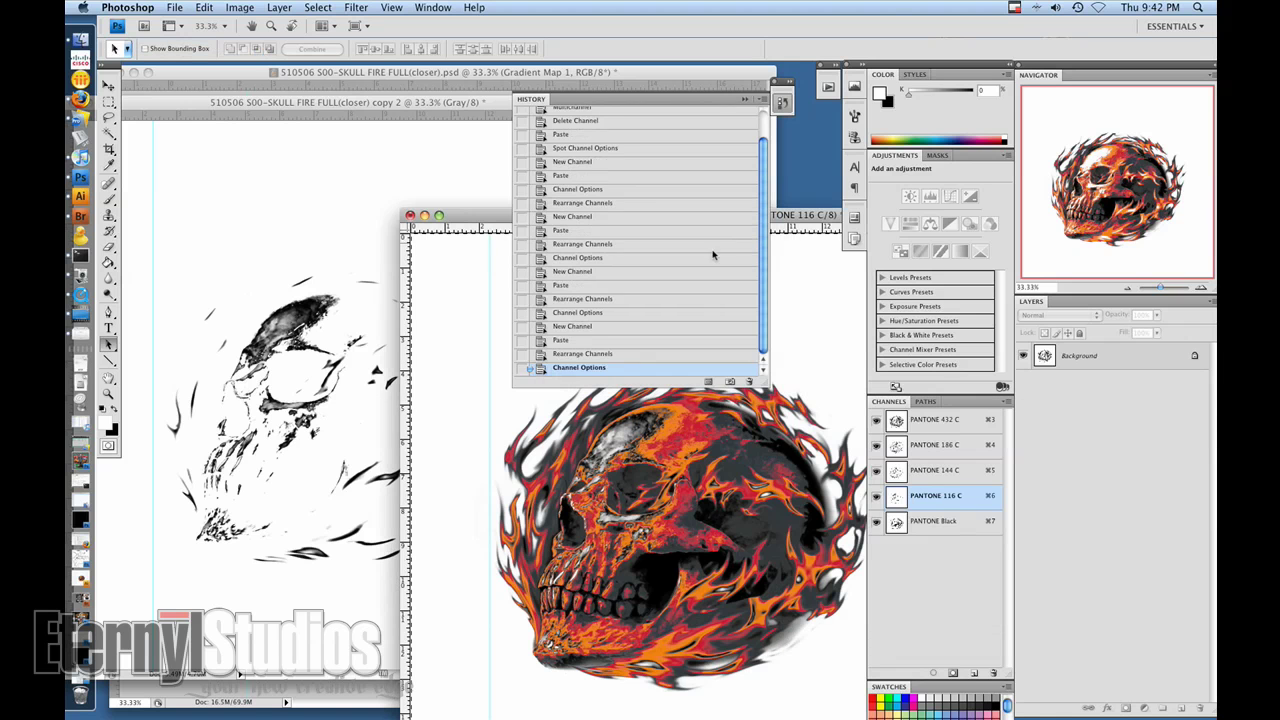
Restore the second copy to its Duplicate Image state and set the gradient map's gold stop at 69% to black
{"action": "left_click", "coordinate": [387, 107]}
{"action": "left_click", "coordinate": [700, 141]}
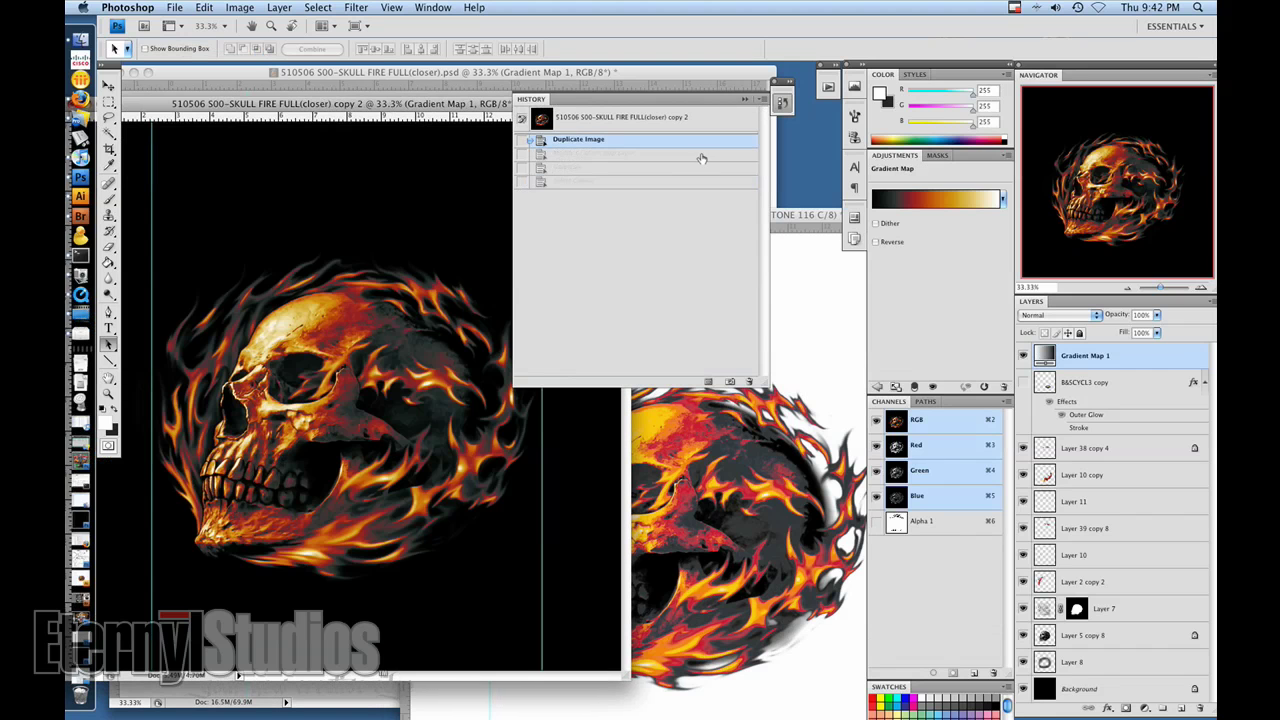
{"action": "left_click", "coordinate": [908, 205]}
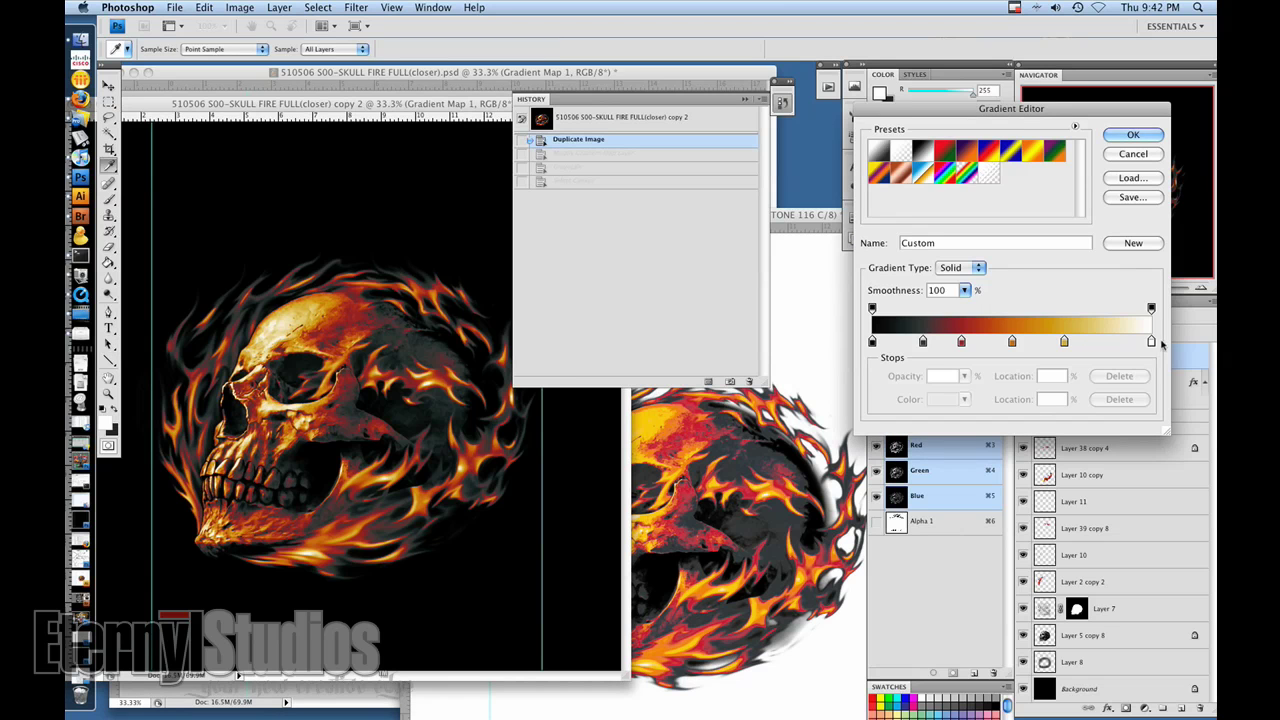
{"action": "left_click", "coordinate": [1065, 342]}
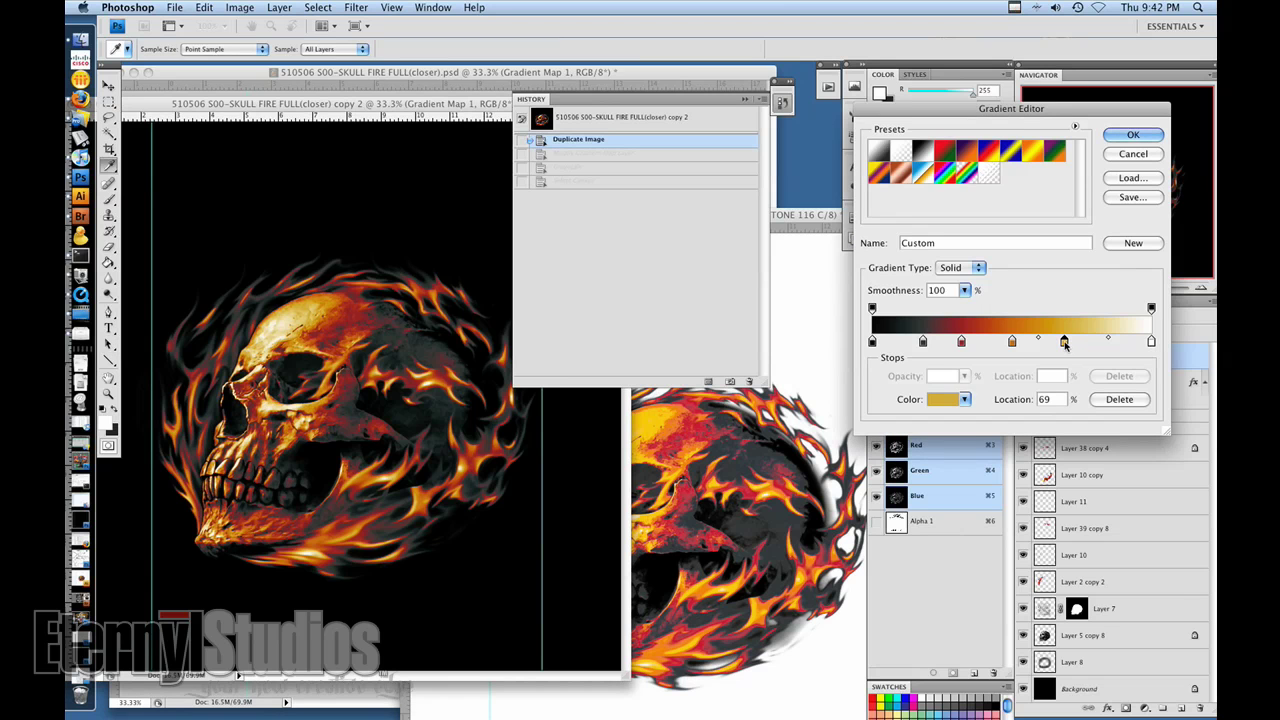
{"action": "left_click", "coordinate": [951, 398]}
{"action": "left_click", "coordinate": [961, 607]}
{"action": "left_click", "coordinate": [1089, 428]}
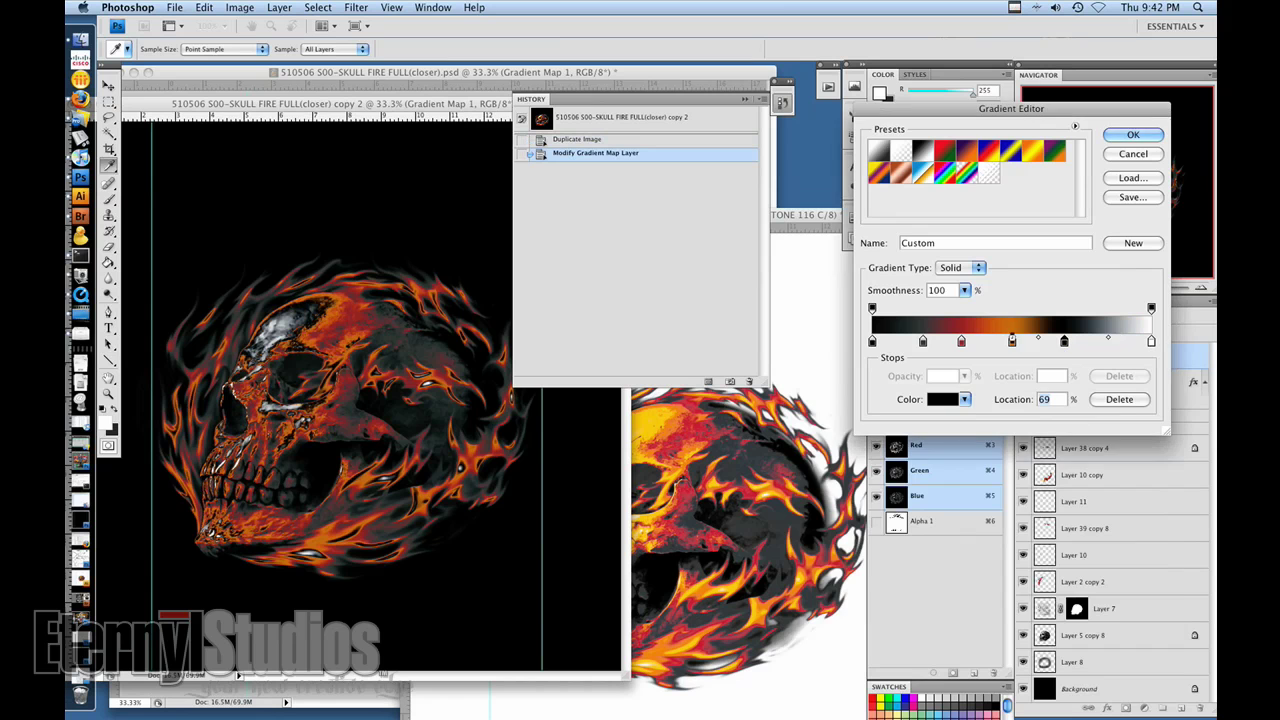
Set the gradient's orange stop at 50% to black, remove all darker stops before it and close the gradient editing
{"action": "left_click", "coordinate": [1012, 342]}
{"action": "left_click", "coordinate": [942, 399]}
{"action": "left_click", "coordinate": [900, 628]}
{"action": "left_click", "coordinate": [1109, 423]}
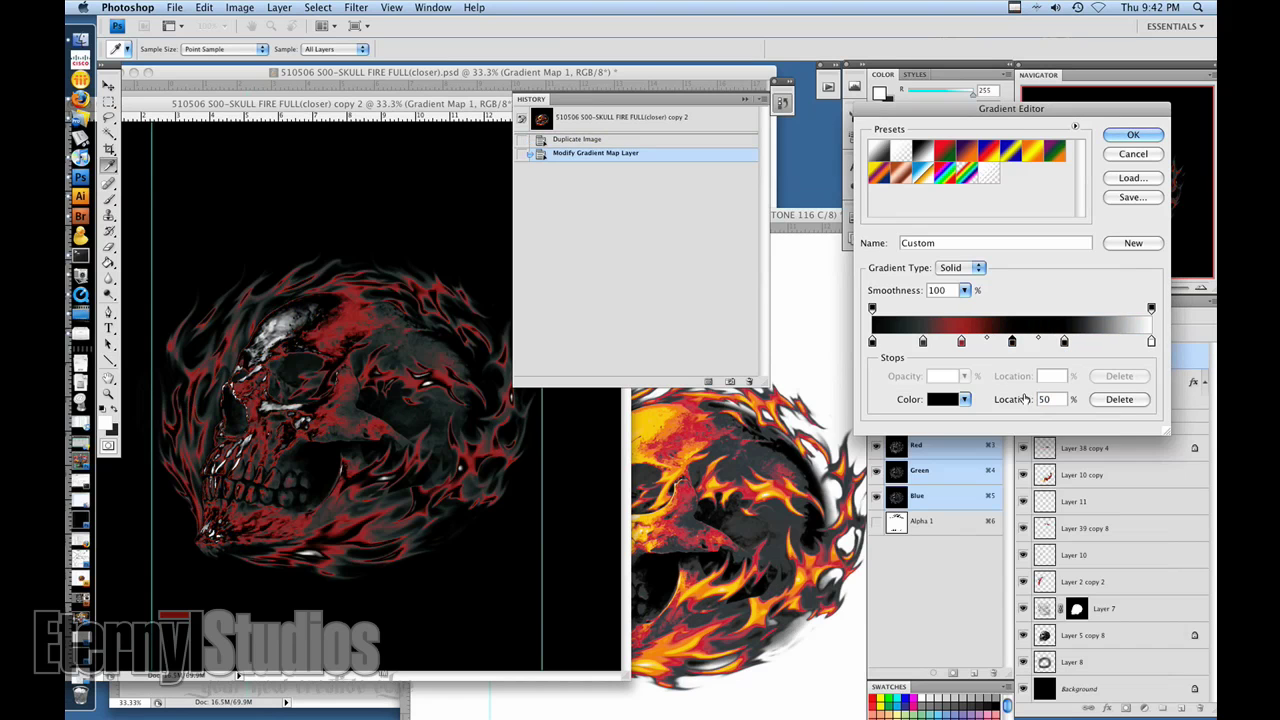
{"action": "left_click_drag", "start_coordinate": [961, 342], "coordinate": [950, 368]}
{"action": "left_click_drag", "start_coordinate": [923, 342], "coordinate": [918, 372]}
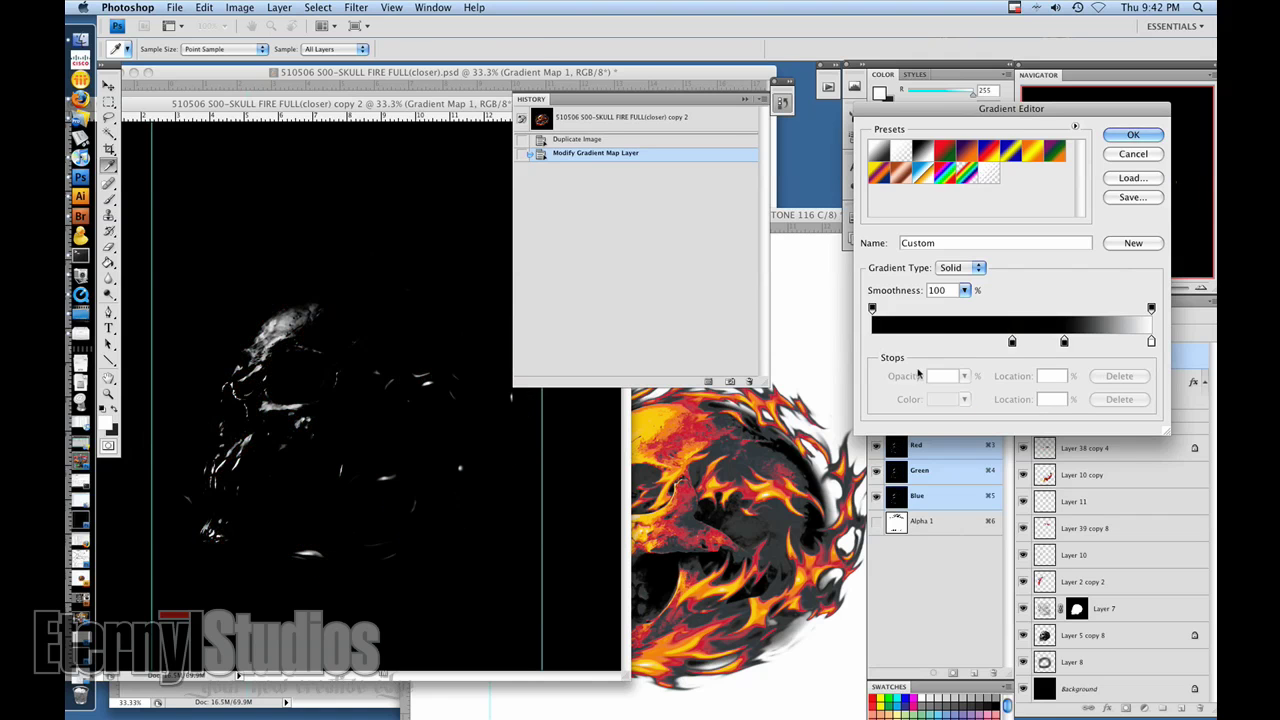
{"action": "left_click", "coordinate": [1130, 155]}
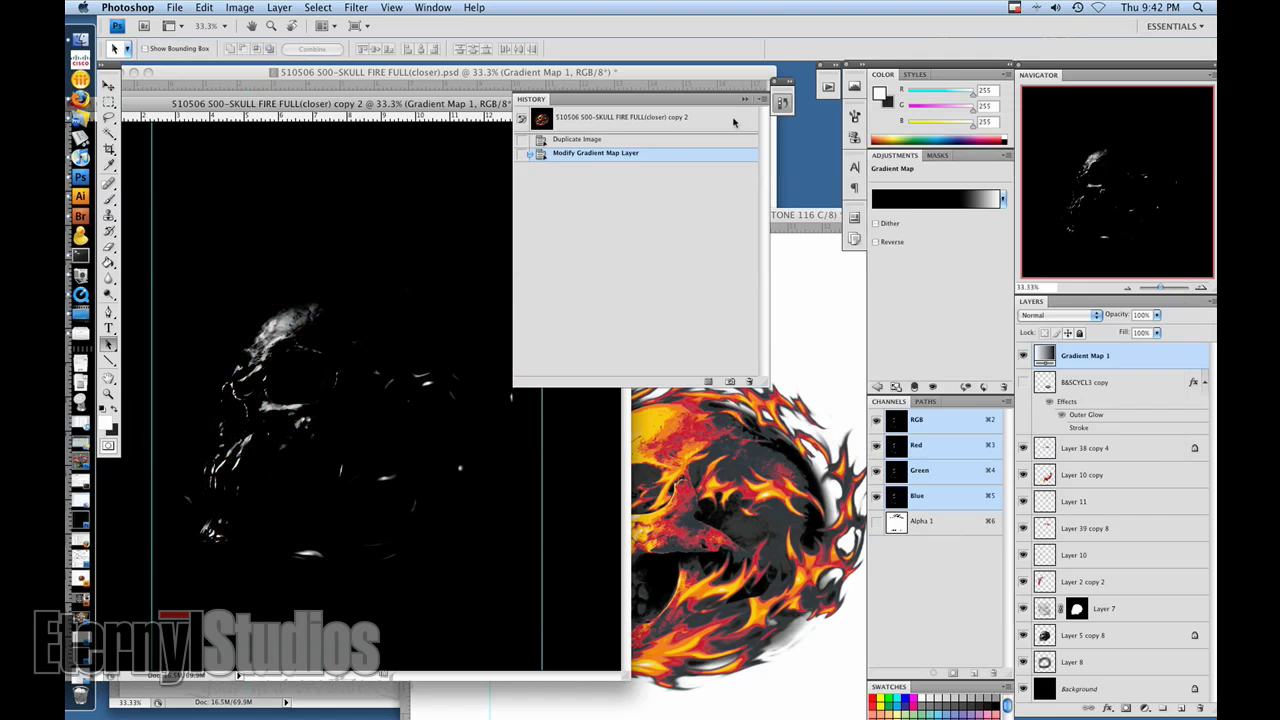
Convert the second copy with the isolated highlights to flattened, inverted grayscale and select its entire canvas for copying
{"action": "left_click", "coordinate": [239, 7]}
{"action": "mouse_move", "coordinate": [255, 23]}
{"action": "left_click", "coordinate": [395, 38]}
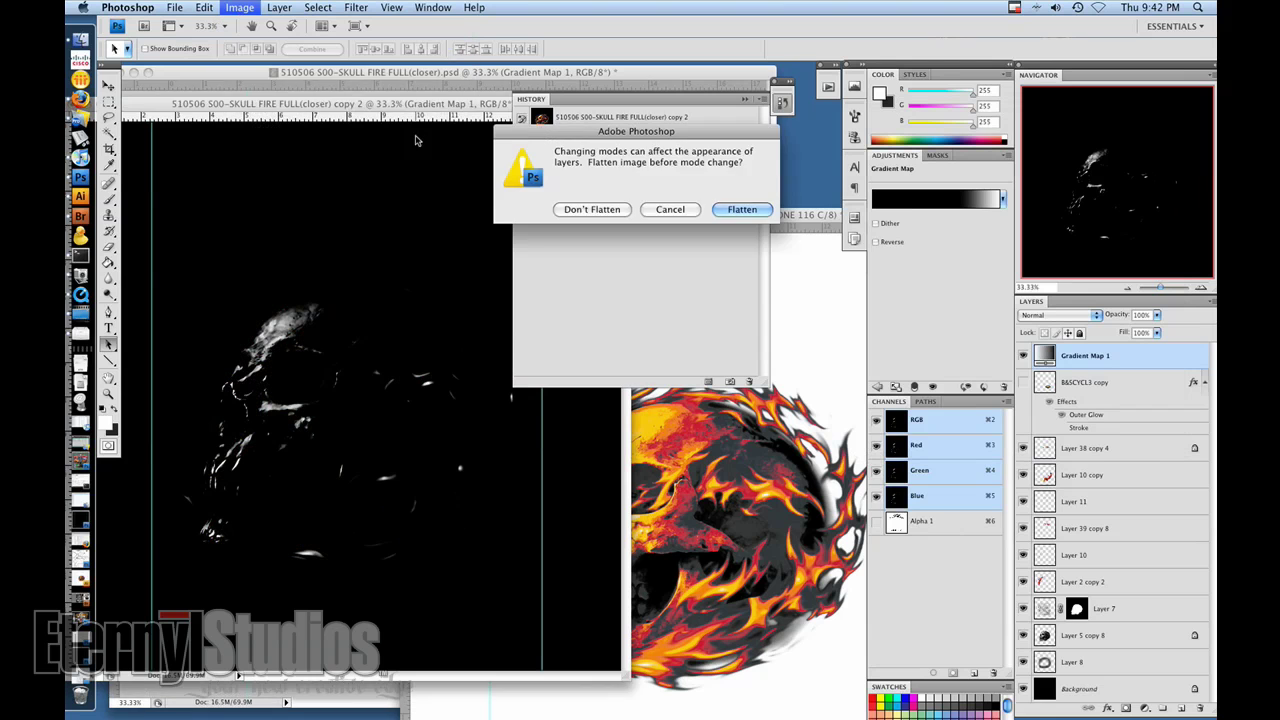
{"action": "left_click", "coordinate": [670, 209]}
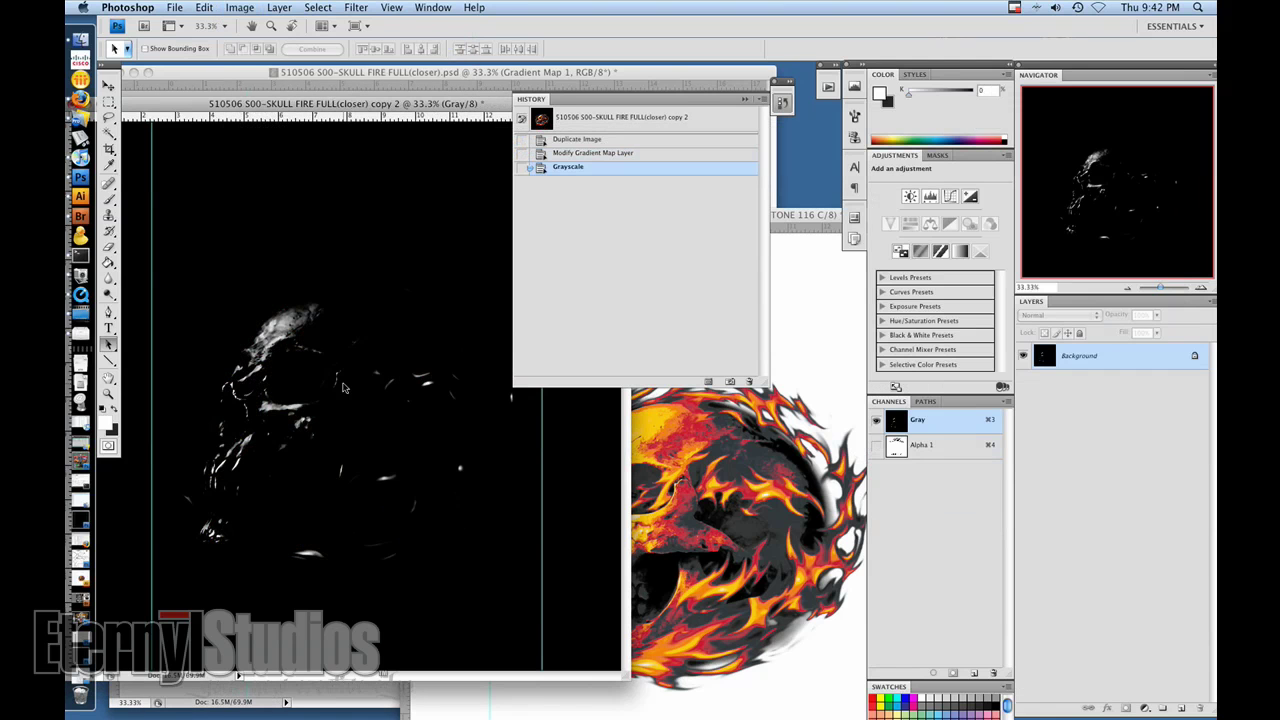
{"action": "key", "text": "ctrl+i"}
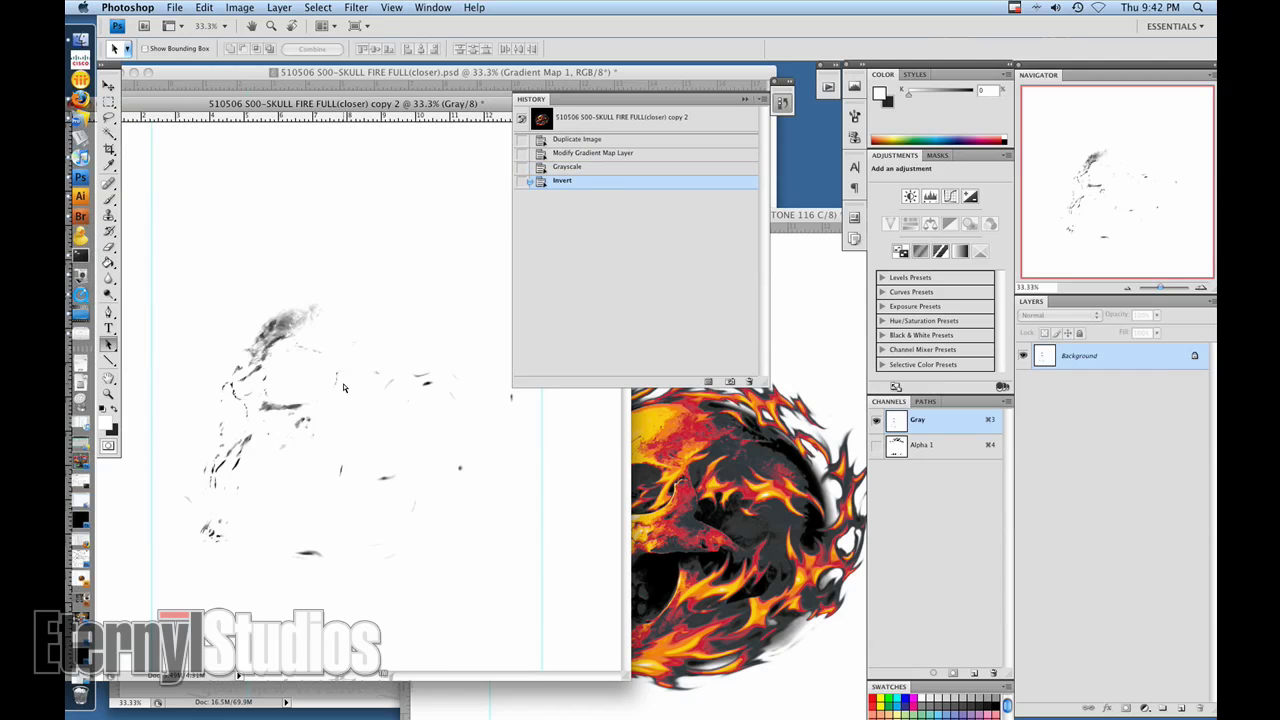
{"action": "key", "text": "ctrl+a"}
Paste the highlight artwork into a new channel of the spot color document, between PANTONE 116 C and PANTONE Black, with all channels visible
{"action": "left_click", "coordinate": [782, 244]}
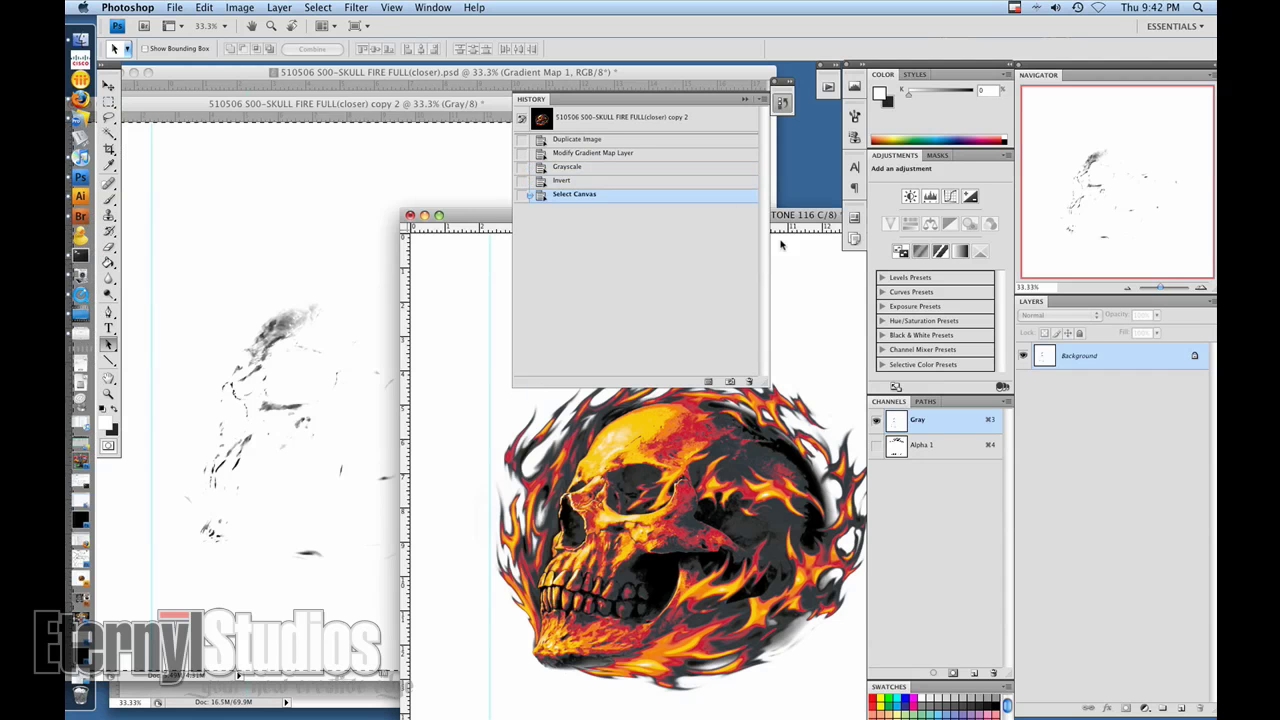
{"action": "left_click", "coordinate": [974, 673]}
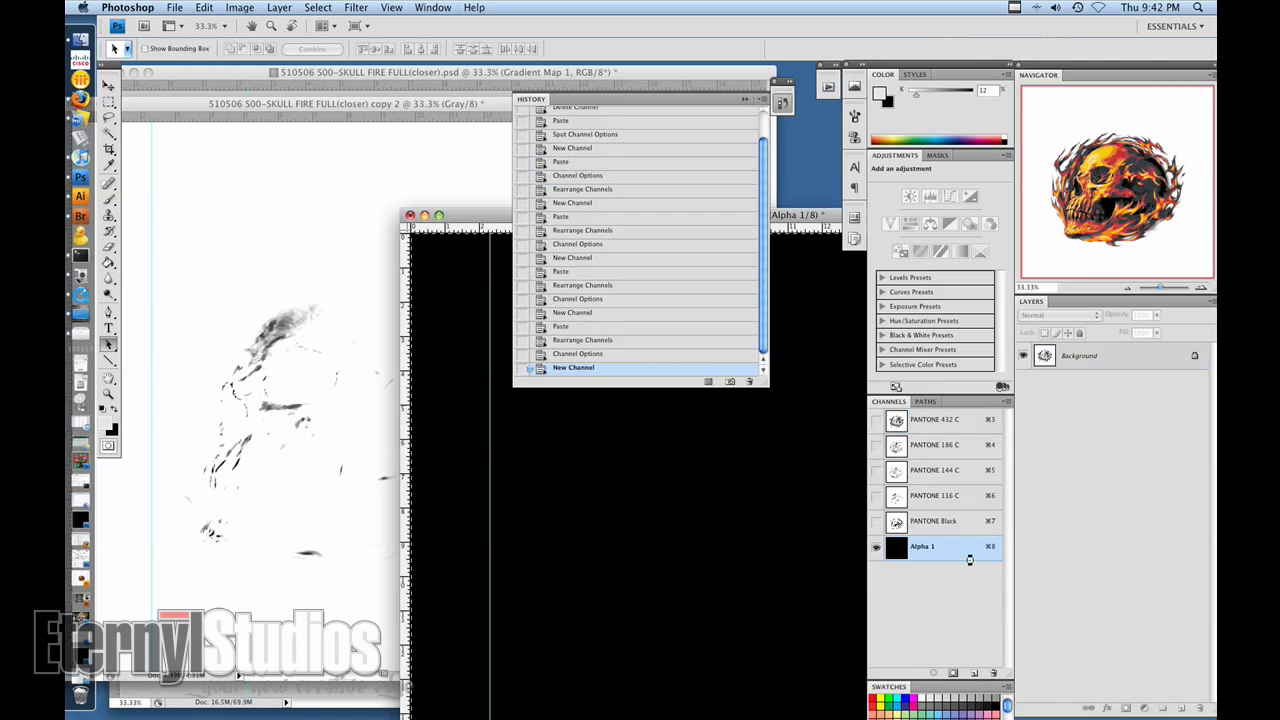
{"action": "key", "text": "ctrl+v"}
{"action": "left_click_drag", "start_coordinate": [958, 552], "coordinate": [950, 518]}
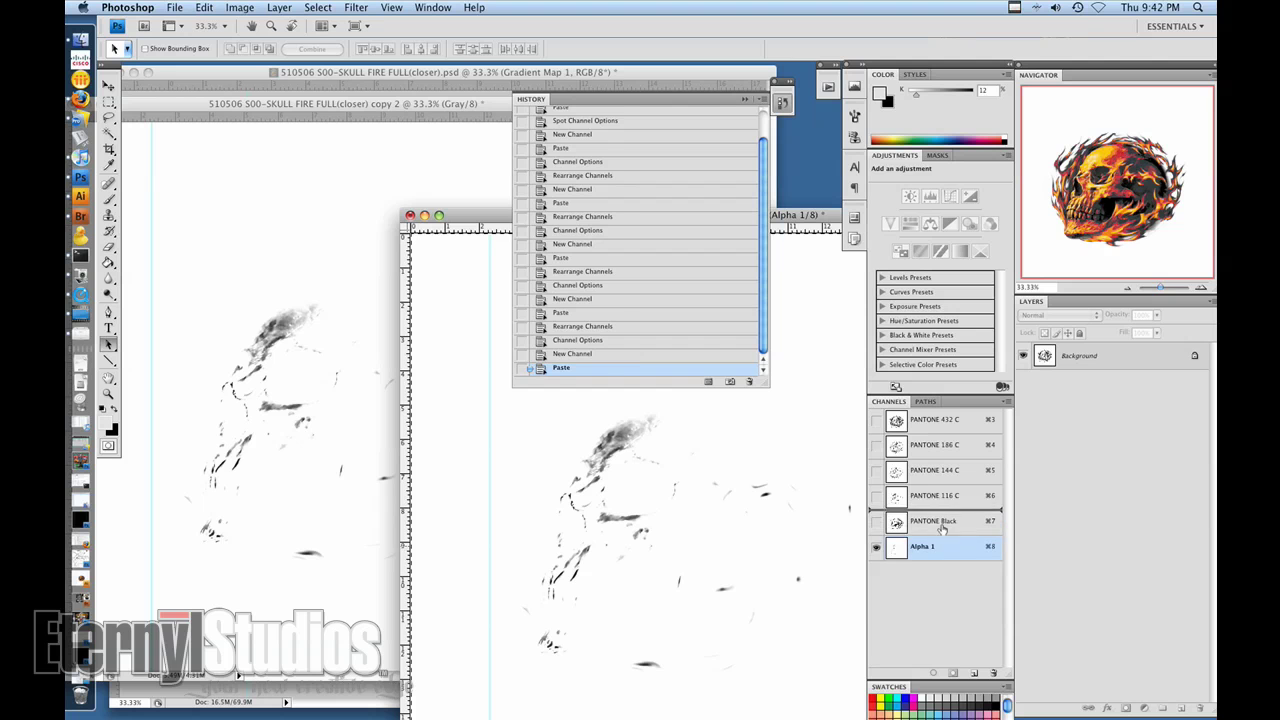
{"action": "left_click_drag", "start_coordinate": [877, 421], "coordinate": [786, 409]}
Make the pasted highlight channel a white spot color at 100% solidity and name it PANTONE White C
{"action": "double_click", "coordinate": [897, 522]}
{"action": "left_click", "coordinate": [585, 336]}
{"action": "left_click", "coordinate": [1098, 426]}
{"action": "left_click", "coordinate": [597, 292]}
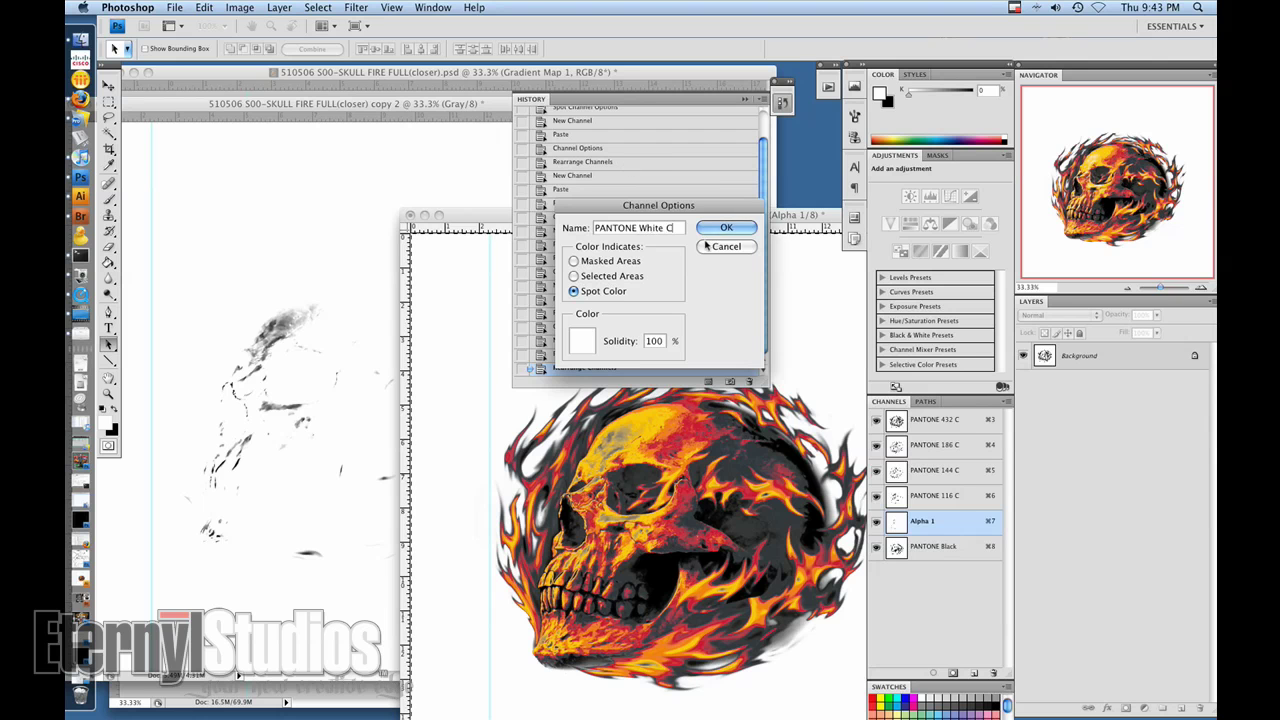
{"action": "key", "text": "Return"}
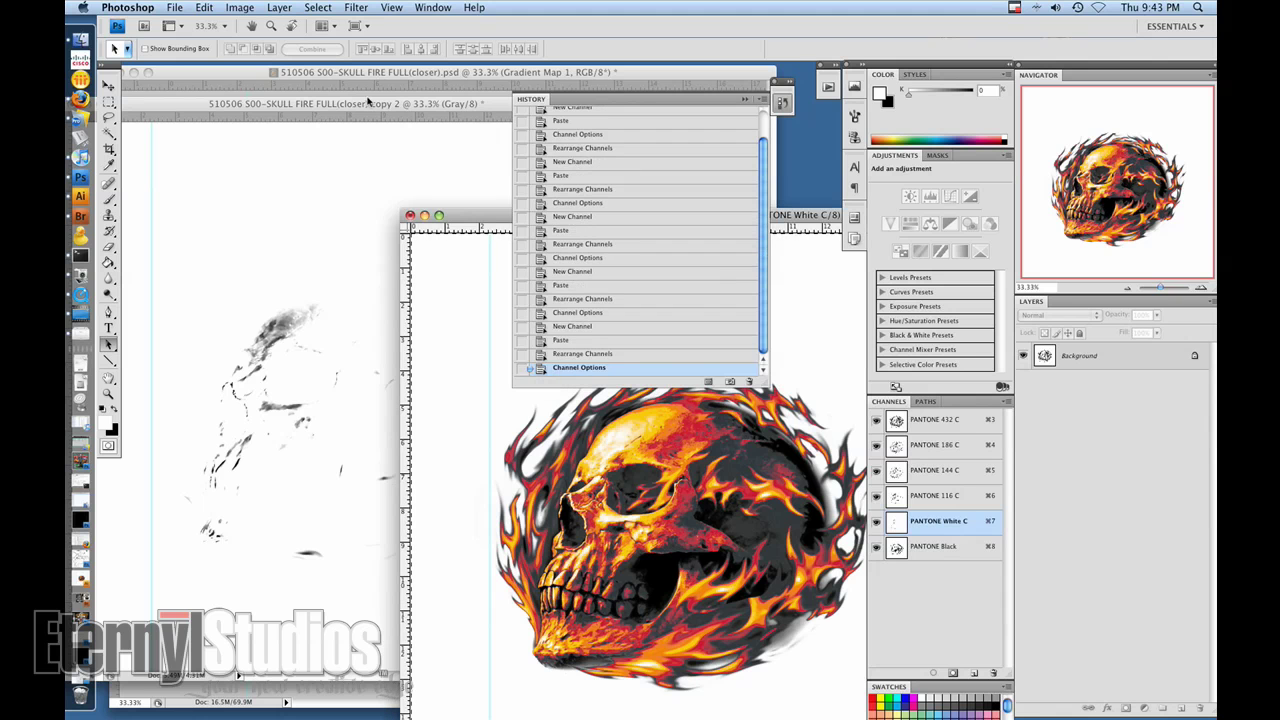
Restore the second copy to its Duplicate Image state and set the gradient map's red stop at 32% to white
{"action": "left_click", "coordinate": [368, 101]}
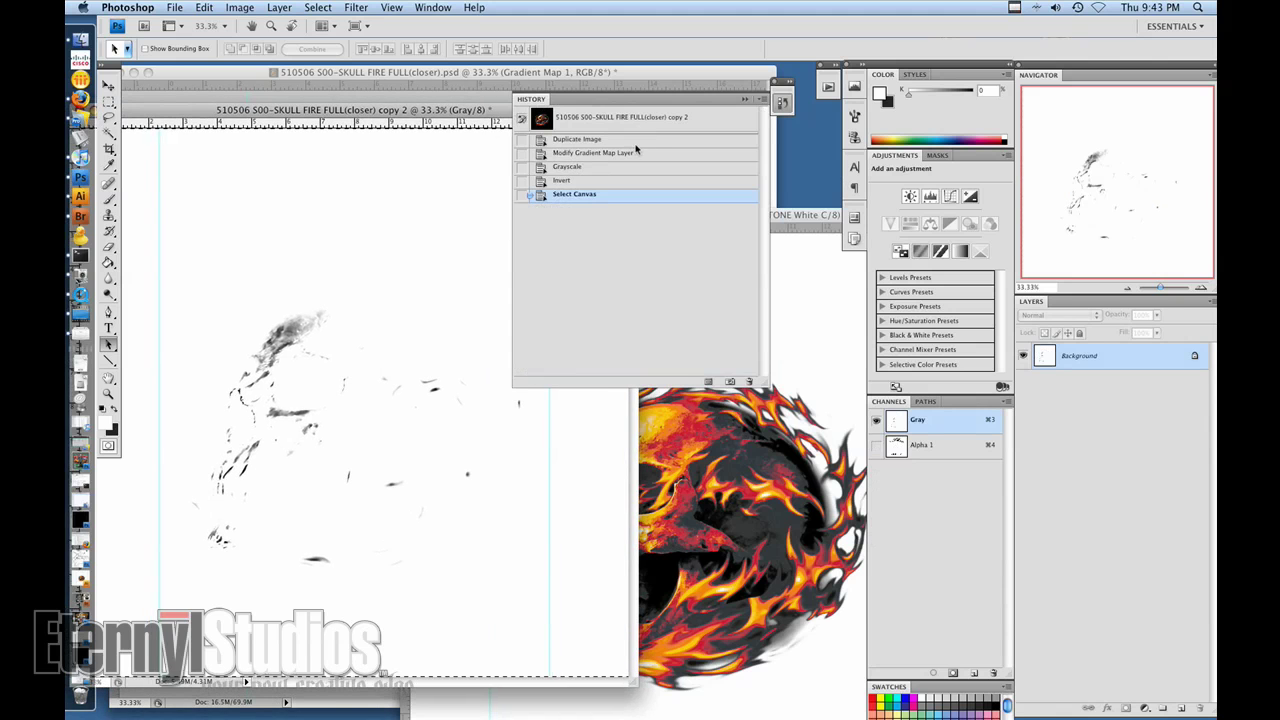
{"action": "left_click", "coordinate": [605, 139]}
{"action": "left_click", "coordinate": [925, 199]}
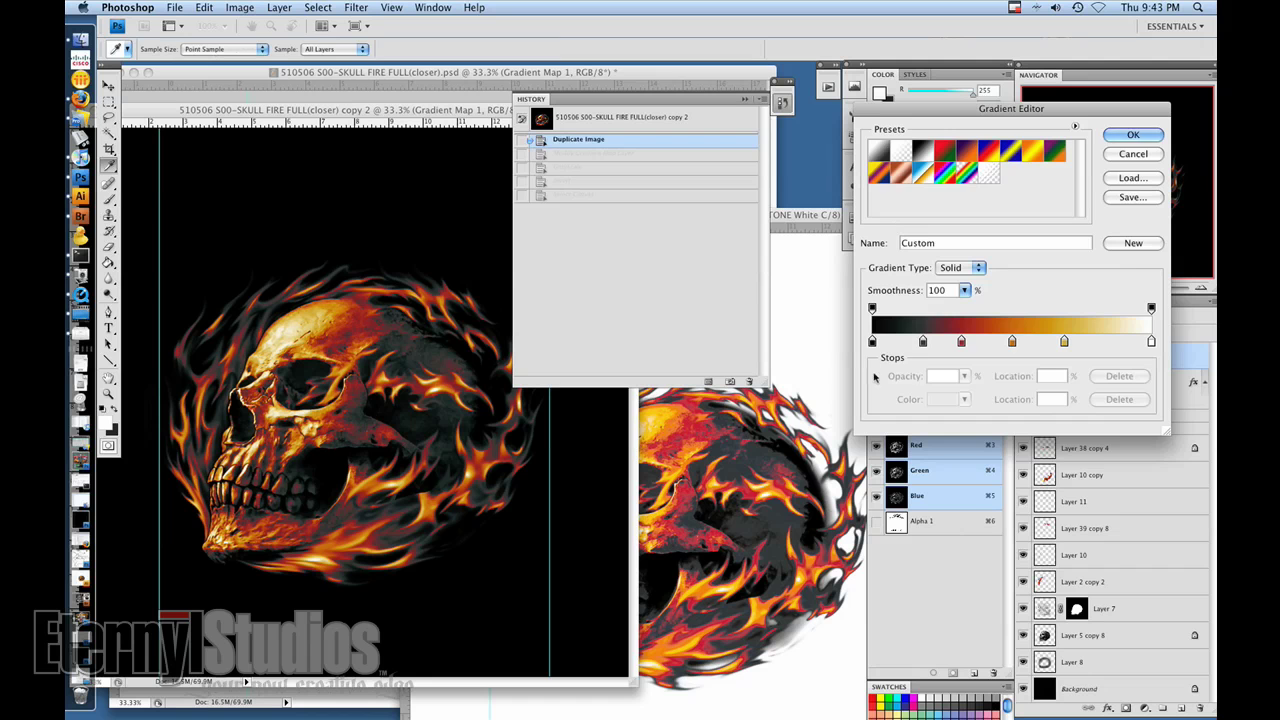
{"action": "left_click", "coordinate": [961, 343]}
{"action": "left_click", "coordinate": [943, 397]}
{"action": "left_click", "coordinate": [796, 432]}
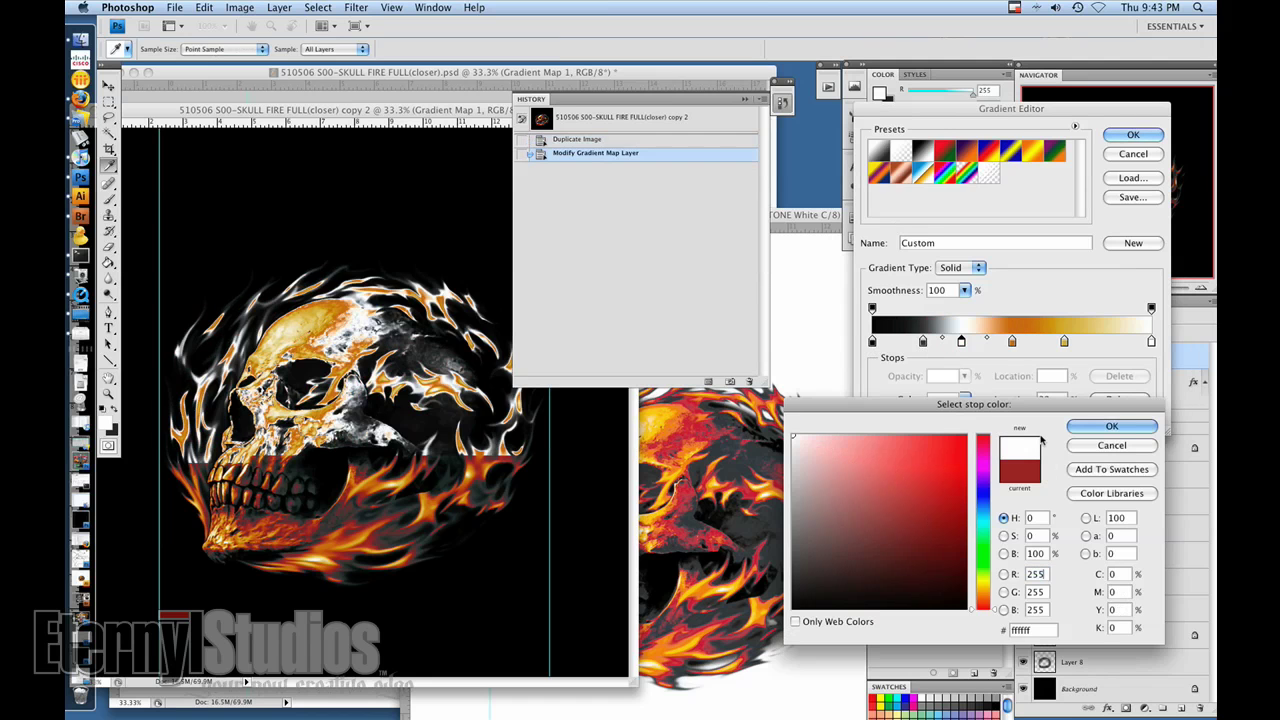
{"action": "left_click", "coordinate": [1100, 426]}
Set the gradient's orange stop at 50% and gold stop at 69% to white
{"action": "left_click", "coordinate": [943, 399]}
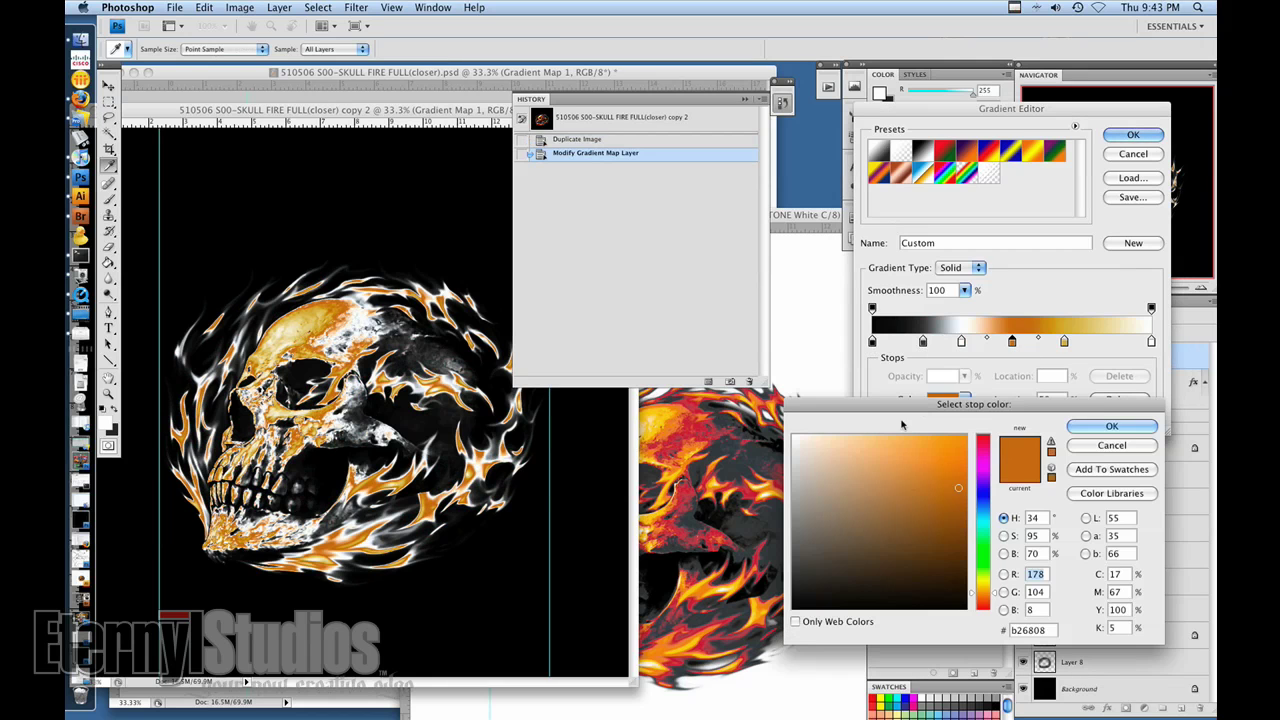
{"action": "left_click", "coordinate": [798, 446]}
{"action": "left_click", "coordinate": [1111, 426]}
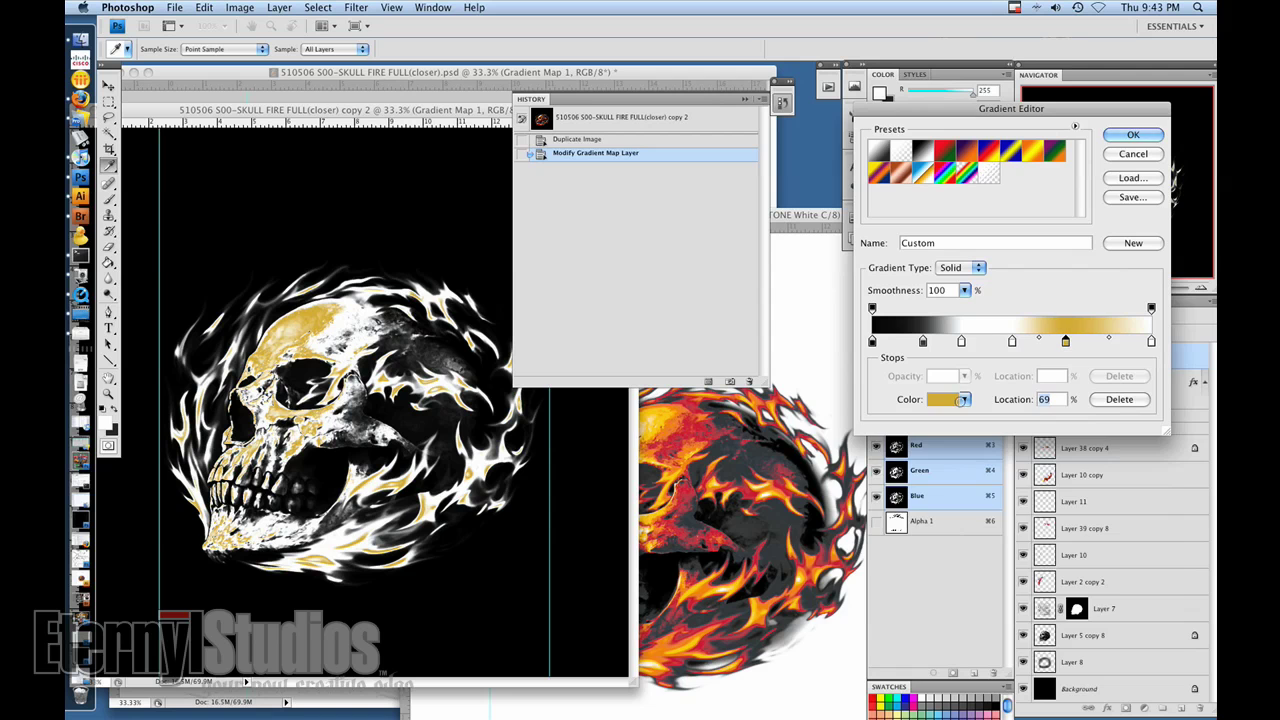
{"action": "left_click", "coordinate": [961, 399]}
{"action": "left_click", "coordinate": [798, 428]}
{"action": "left_click", "coordinate": [1120, 426]}
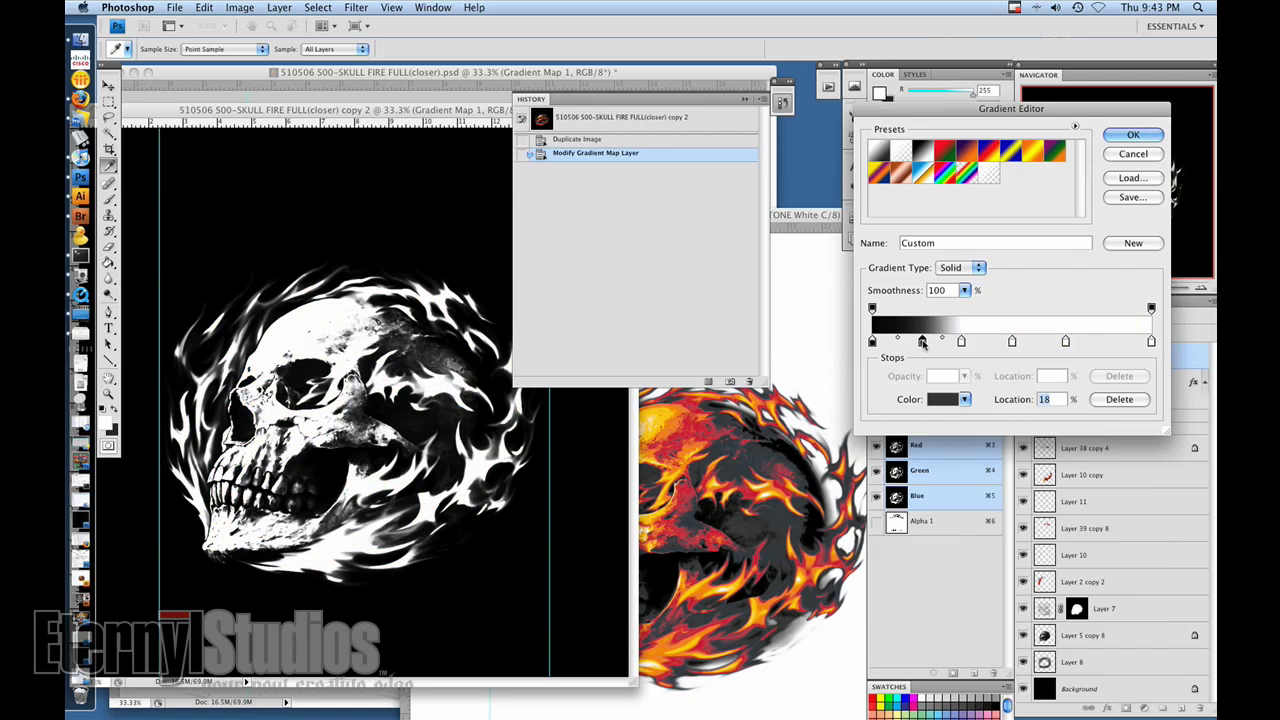
Set the gradient's dark grey stop at 18% to white, move it to 32% and apply the edited gradient
{"action": "left_click", "coordinate": [941, 399]}
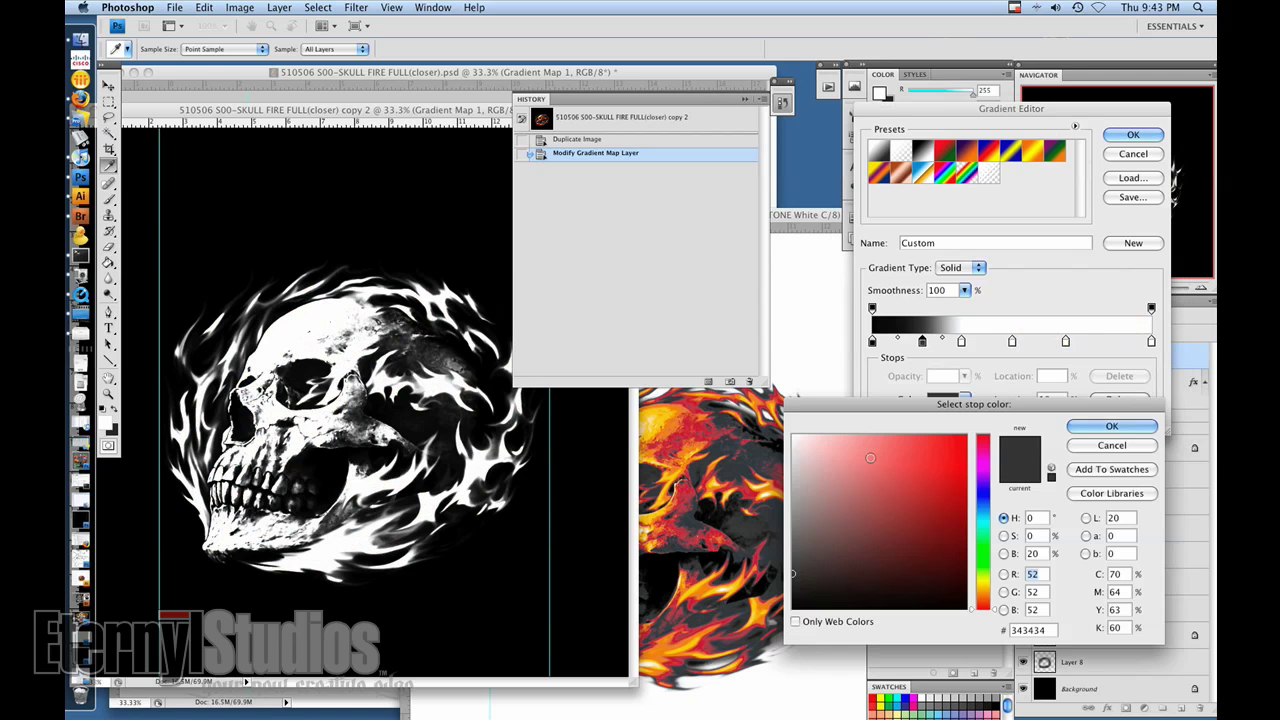
{"action": "left_click", "coordinate": [800, 424]}
{"action": "left_click", "coordinate": [1115, 426]}
{"action": "left_click_drag", "start_coordinate": [922, 344], "coordinate": [958, 343]}
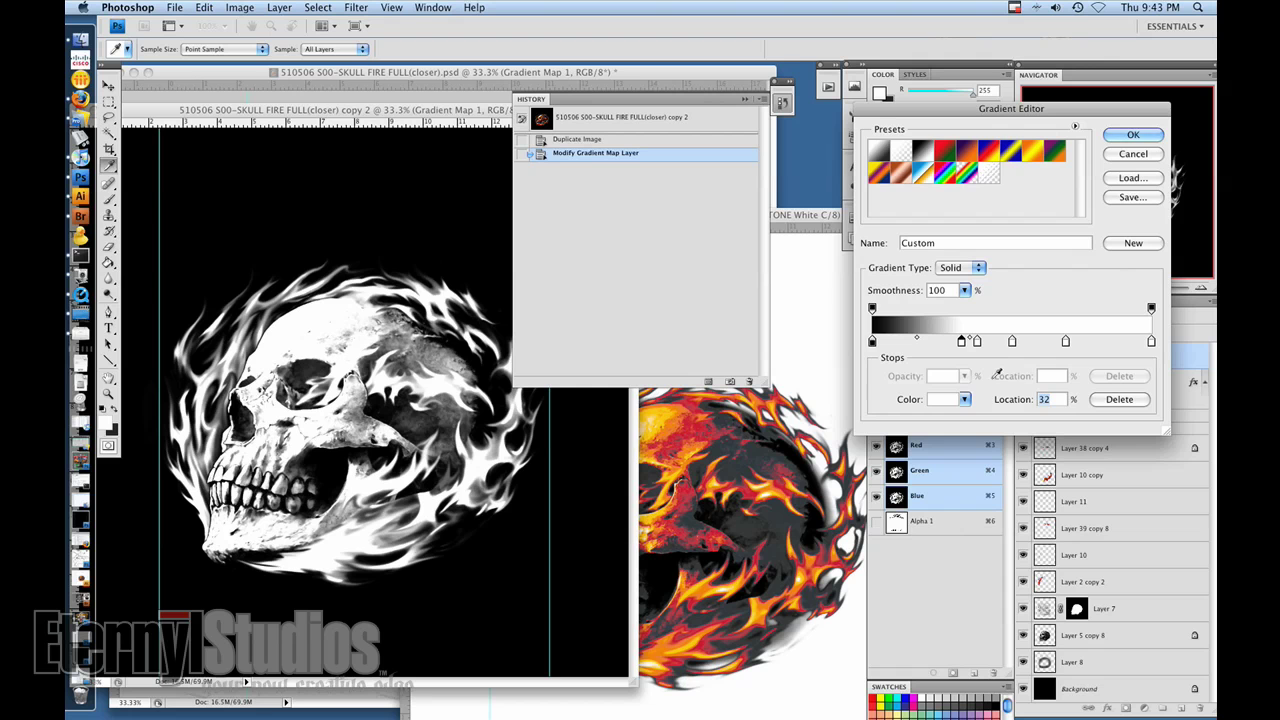
{"action": "left_click", "coordinate": [1131, 136]}
Convert the second copy to grayscale with its layers flattened and invert the image
{"action": "left_click", "coordinate": [240, 7]}
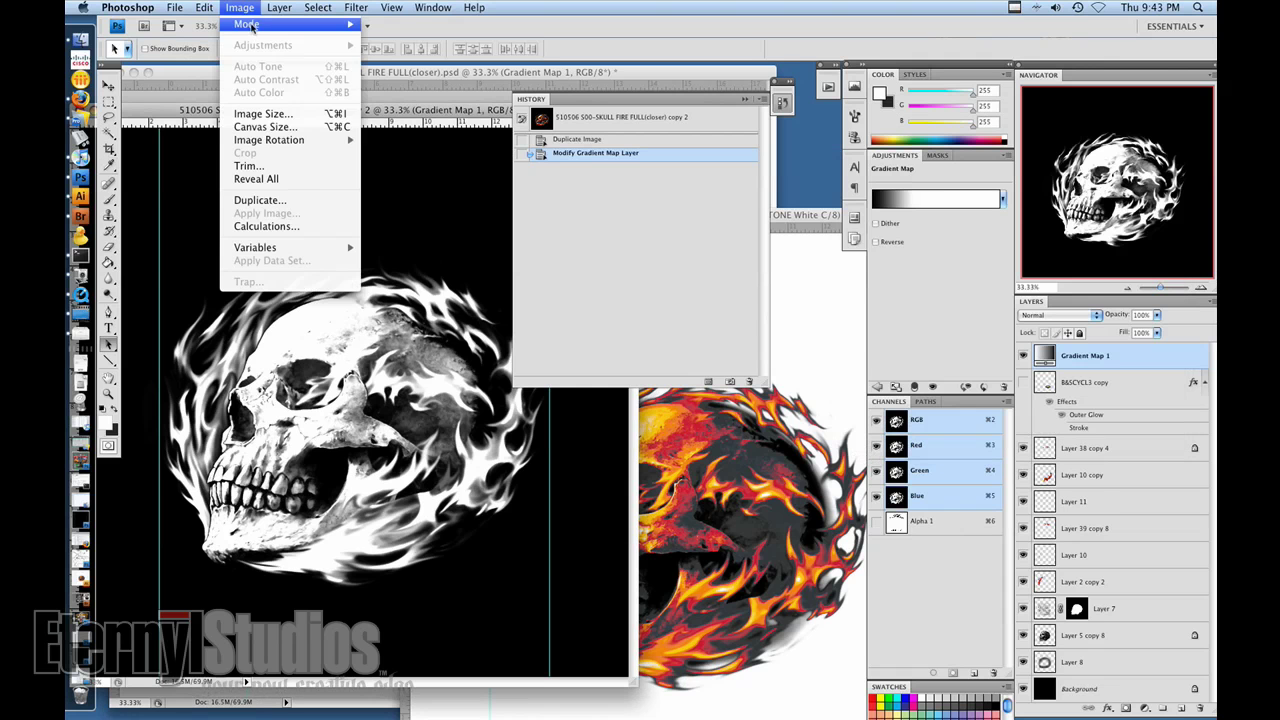
{"action": "mouse_move", "coordinate": [255, 29]}
{"action": "left_click", "coordinate": [395, 40]}
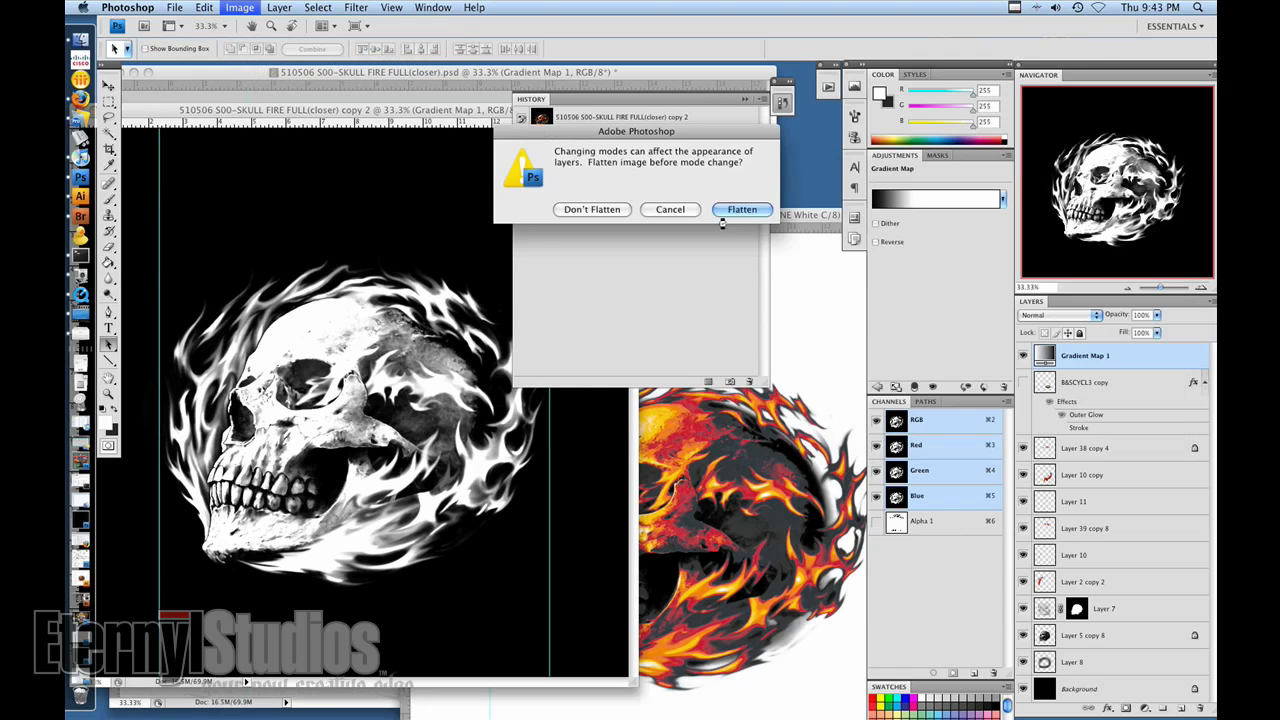
{"action": "left_click", "coordinate": [740, 209]}
{"action": "key", "text": "super+i"}
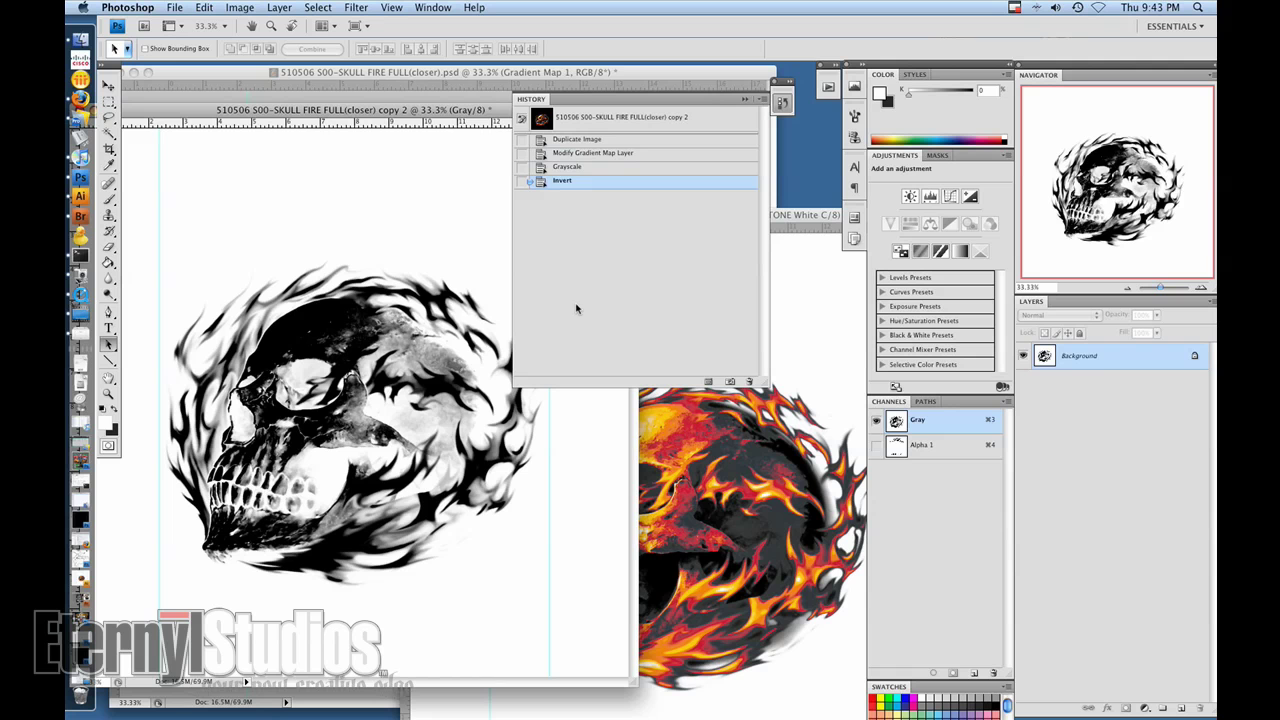
Cut the second copy's entire canvas to the clipboard and close that document
{"action": "key", "text": "super+a"}
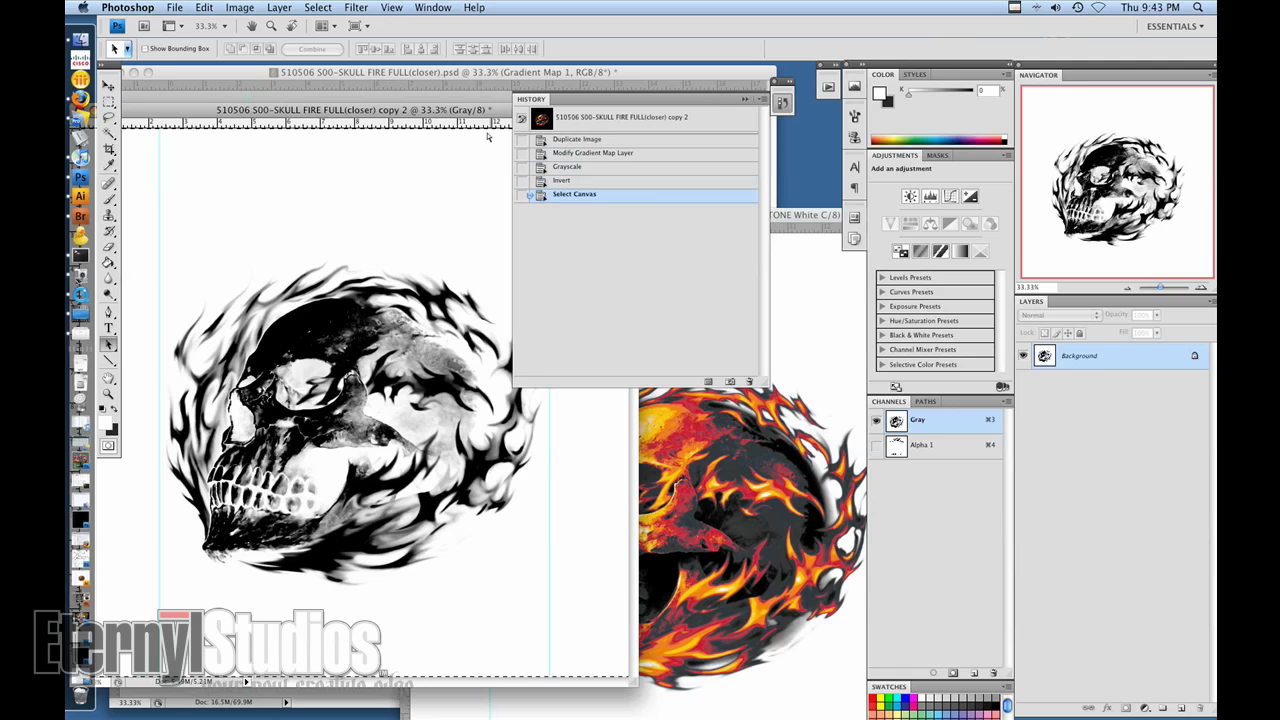
{"action": "key", "text": "super+x"}
{"action": "left_click_drag", "start_coordinate": [182, 111], "coordinate": [330, 179]}
{"action": "left_click", "coordinate": [231, 179]}
{"action": "left_click", "coordinate": [582, 216]}
{"action": "left_click", "coordinate": [583, 209]}
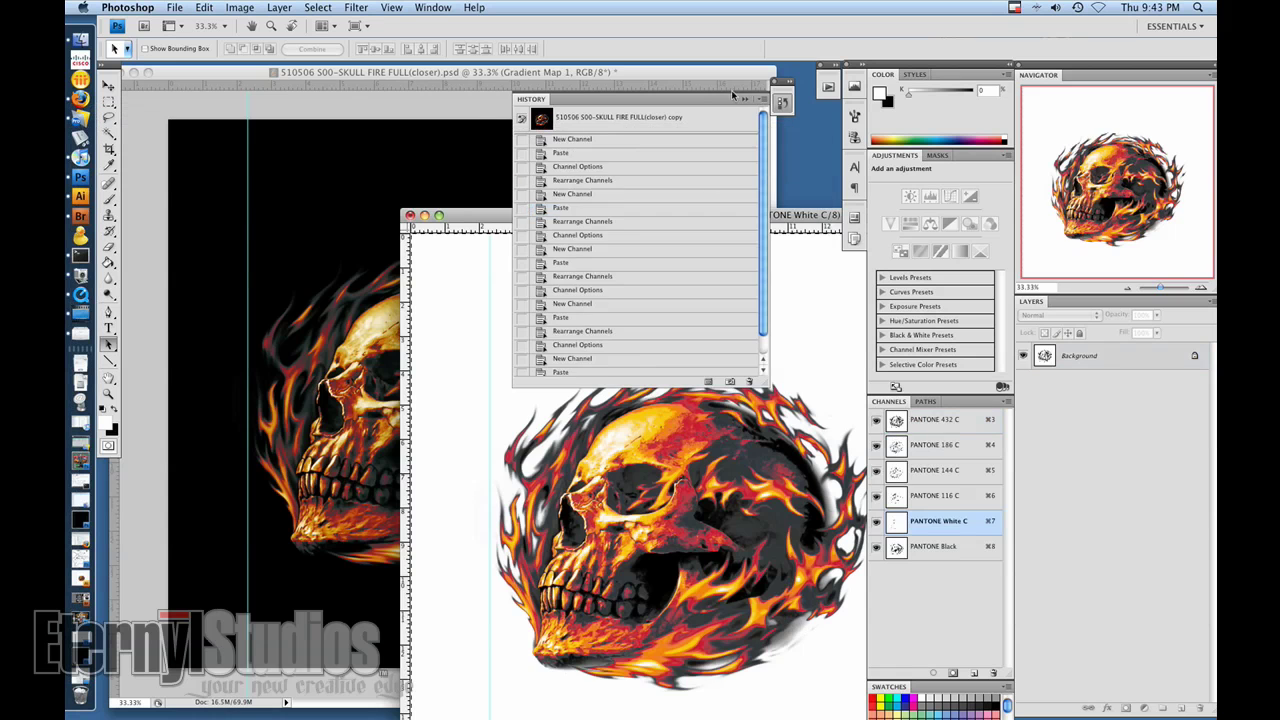
Paste the inverted grayscale image into a new channel of the spot-color separation document
{"action": "left_click", "coordinate": [745, 99]}
{"action": "left_click_drag", "start_coordinate": [675, 218], "coordinate": [723, 92]}
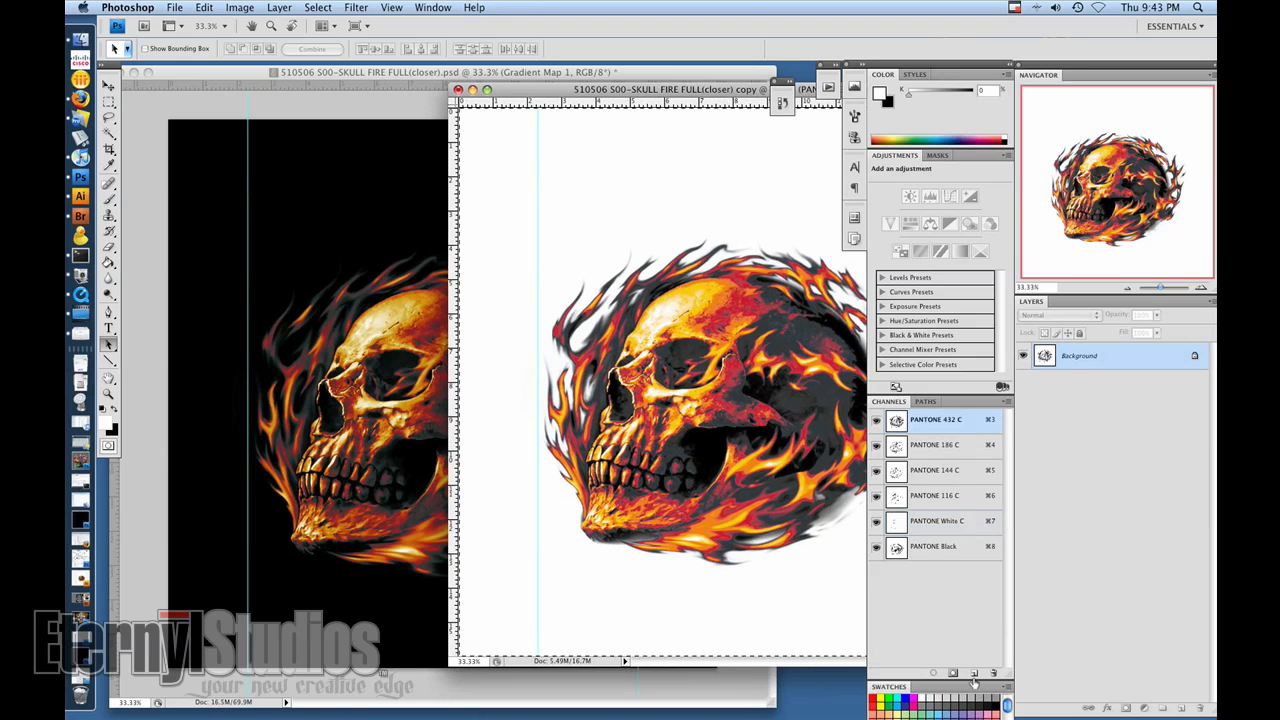
{"action": "left_click", "coordinate": [973, 673]}
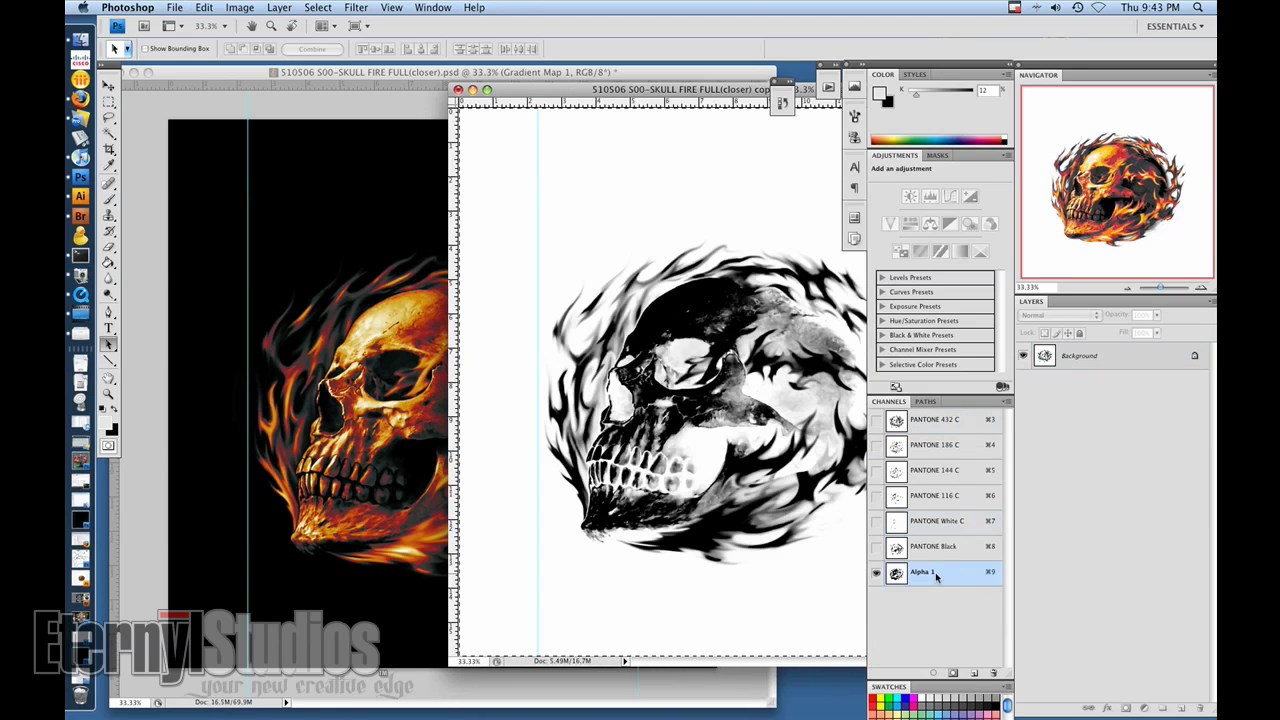
Name the new channel UNDERBASE and make it a white spot color with 100% solidity
{"action": "double_click", "coordinate": [935, 572]}
{"action": "type", "text": "UNDER"}
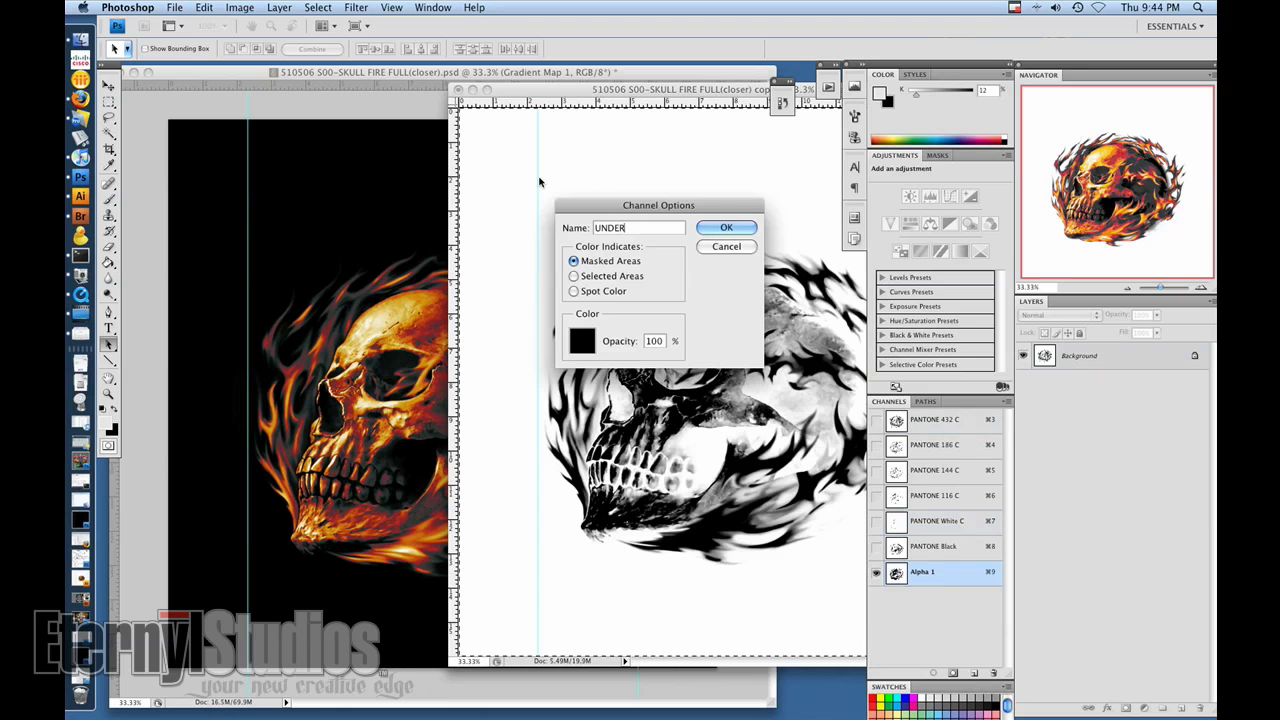
{"action": "type", "text": "BASE"}
{"action": "left_click", "coordinate": [573, 291]}
{"action": "left_click", "coordinate": [582, 341]}
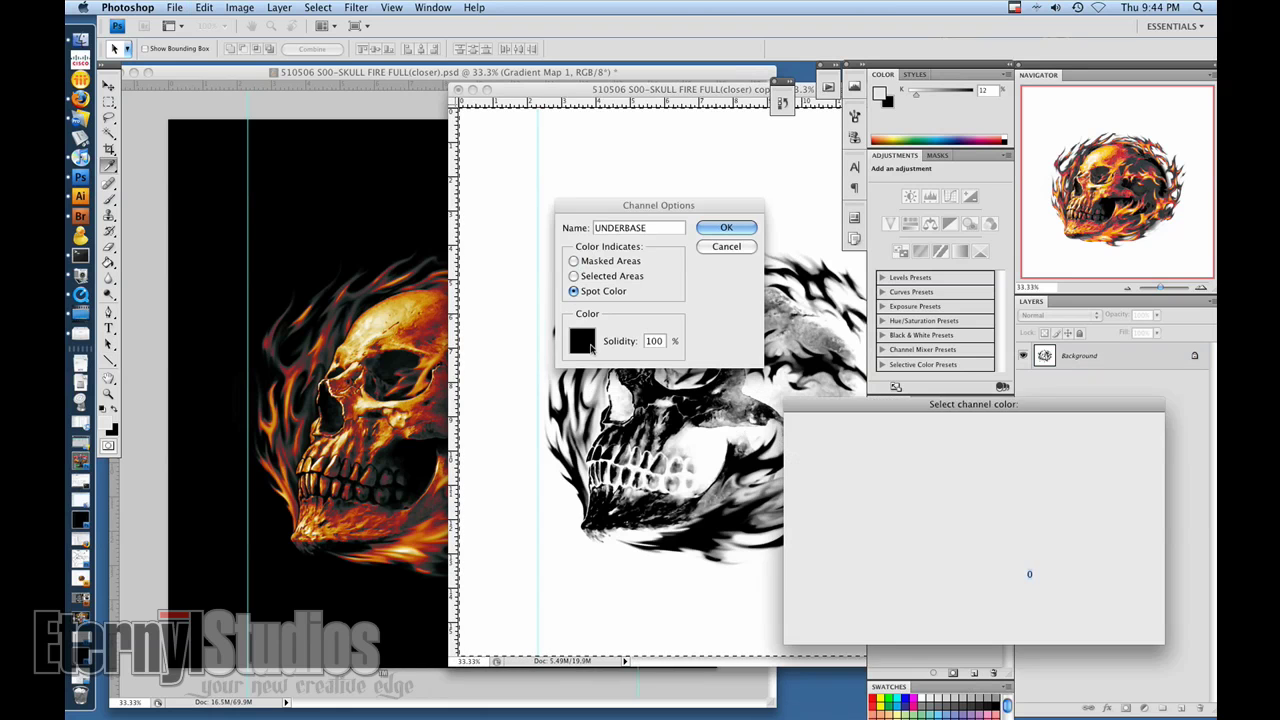
{"action": "left_click_drag", "start_coordinate": [907, 514], "coordinate": [790, 432]}
{"action": "left_click", "coordinate": [1108, 426]}
{"action": "left_click", "coordinate": [734, 229]}
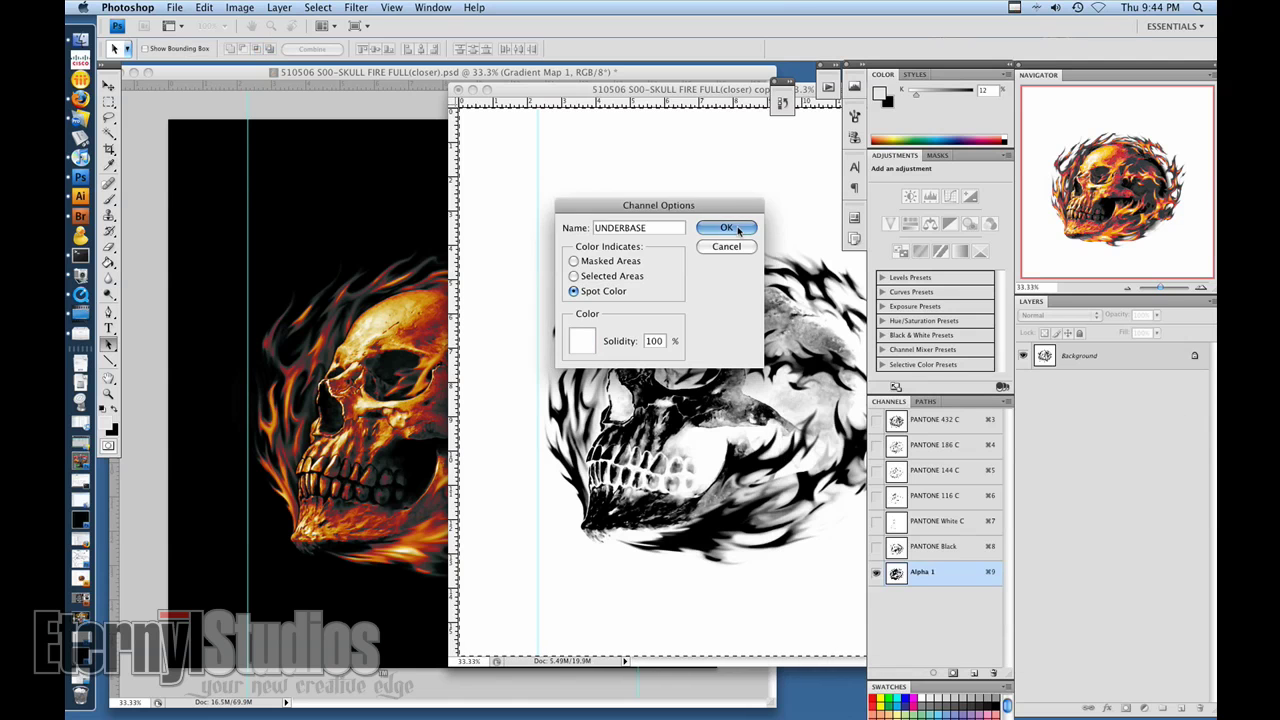
{"action": "double_click", "coordinate": [948, 573]}
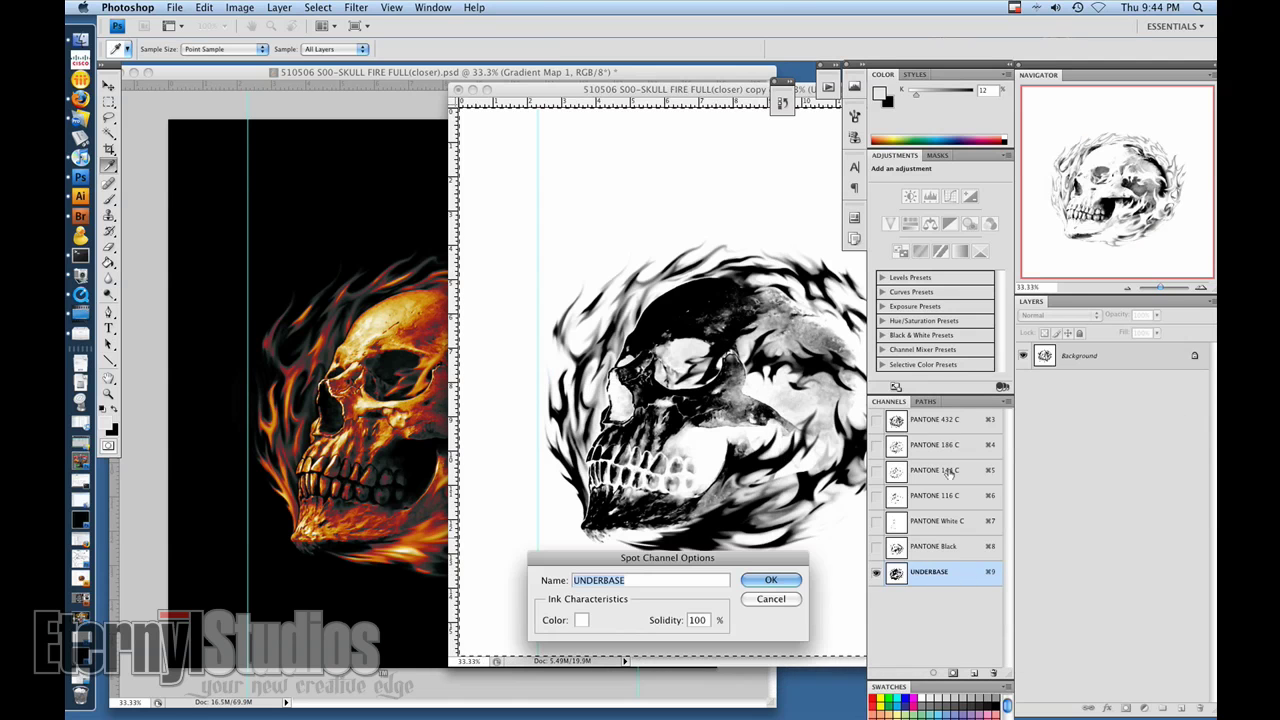
{"action": "left_click", "coordinate": [769, 581]}
Move the UNDERBASE channel above PANTONE 432 C and turn on the visibility of all channels
{"action": "left_click_drag", "start_coordinate": [930, 572], "coordinate": [886, 415]}
{"action": "left_click", "coordinate": [877, 446]}
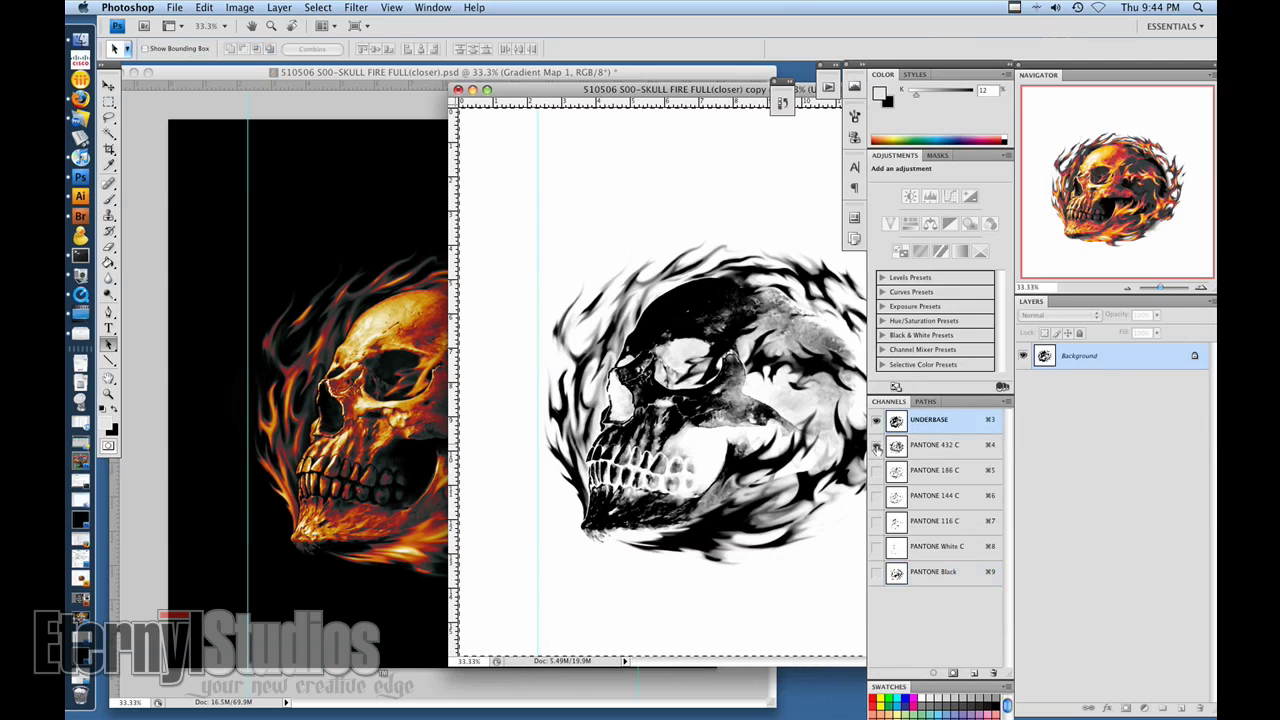
{"action": "left_click", "coordinate": [875, 574]}
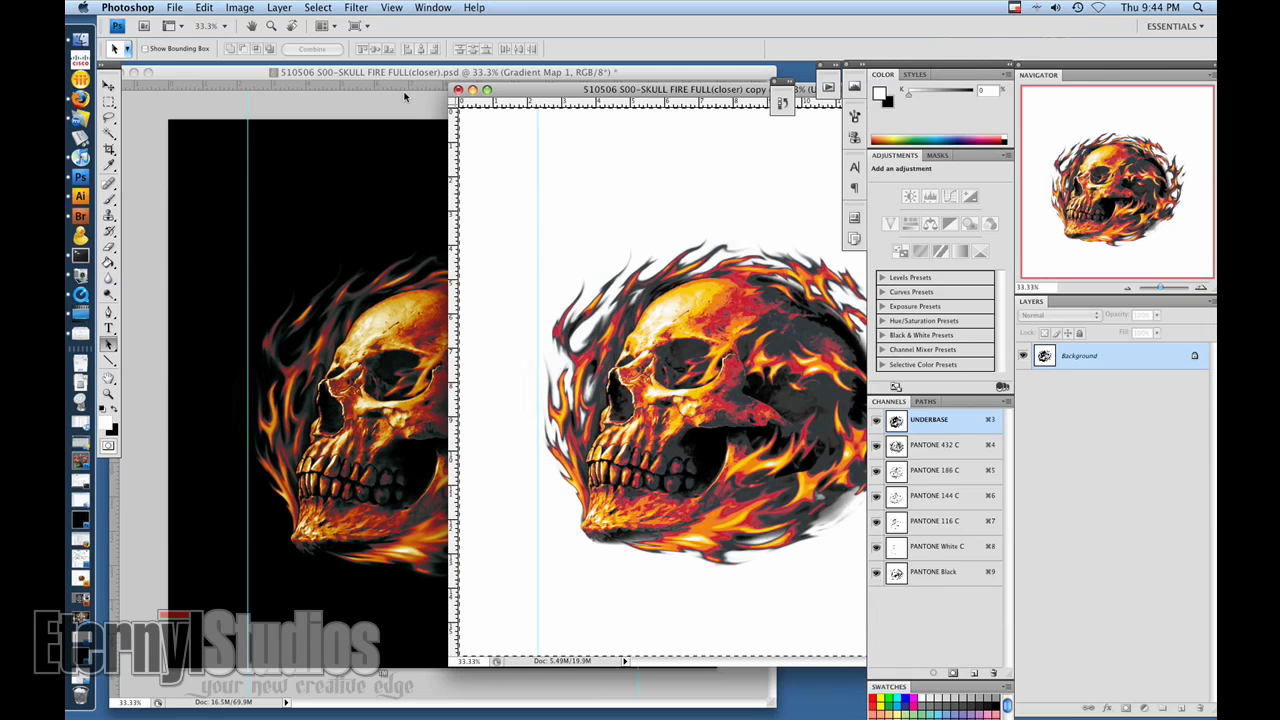
Arrange the two documents side by side, add a solid black channel above UNDERBASE and show all channels
{"action": "left_click_drag", "start_coordinate": [404, 74], "coordinate": [282, 65]}
{"action": "left_click_drag", "start_coordinate": [677, 93], "coordinate": [645, 93]}
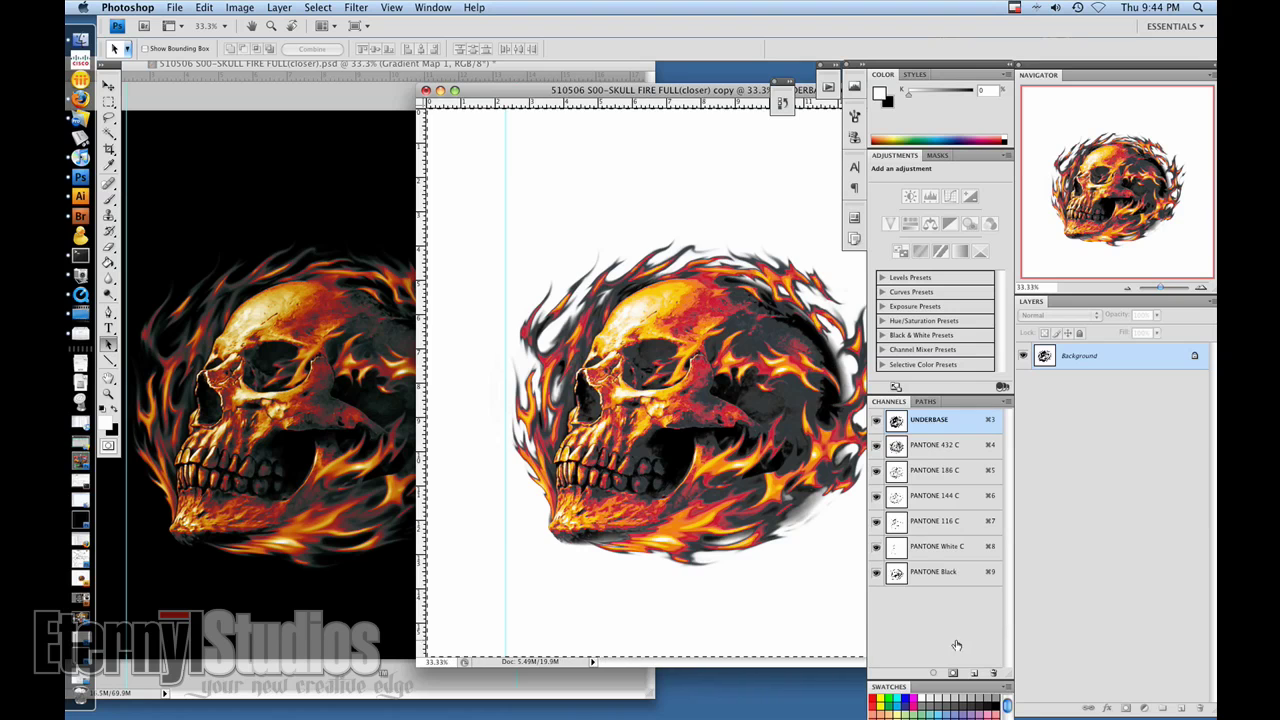
{"action": "left_click", "coordinate": [973, 673]}
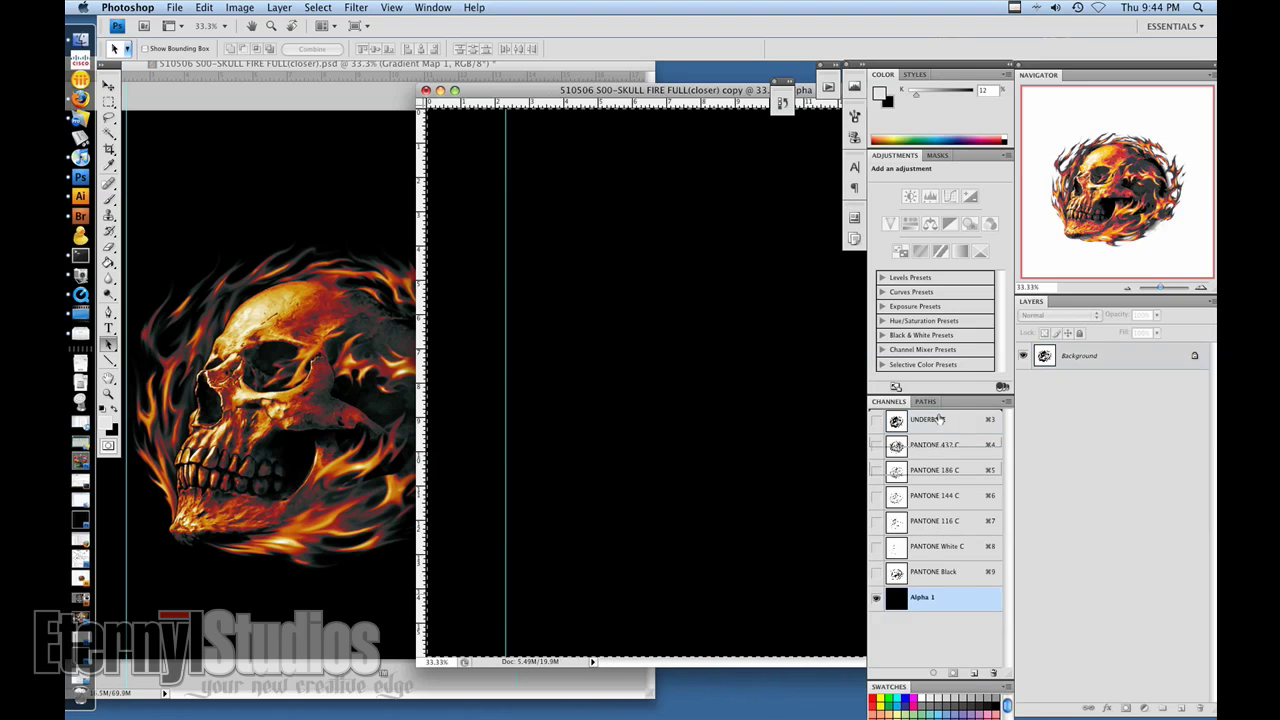
{"action": "left_click_drag", "start_coordinate": [938, 420], "coordinate": [938, 416]}
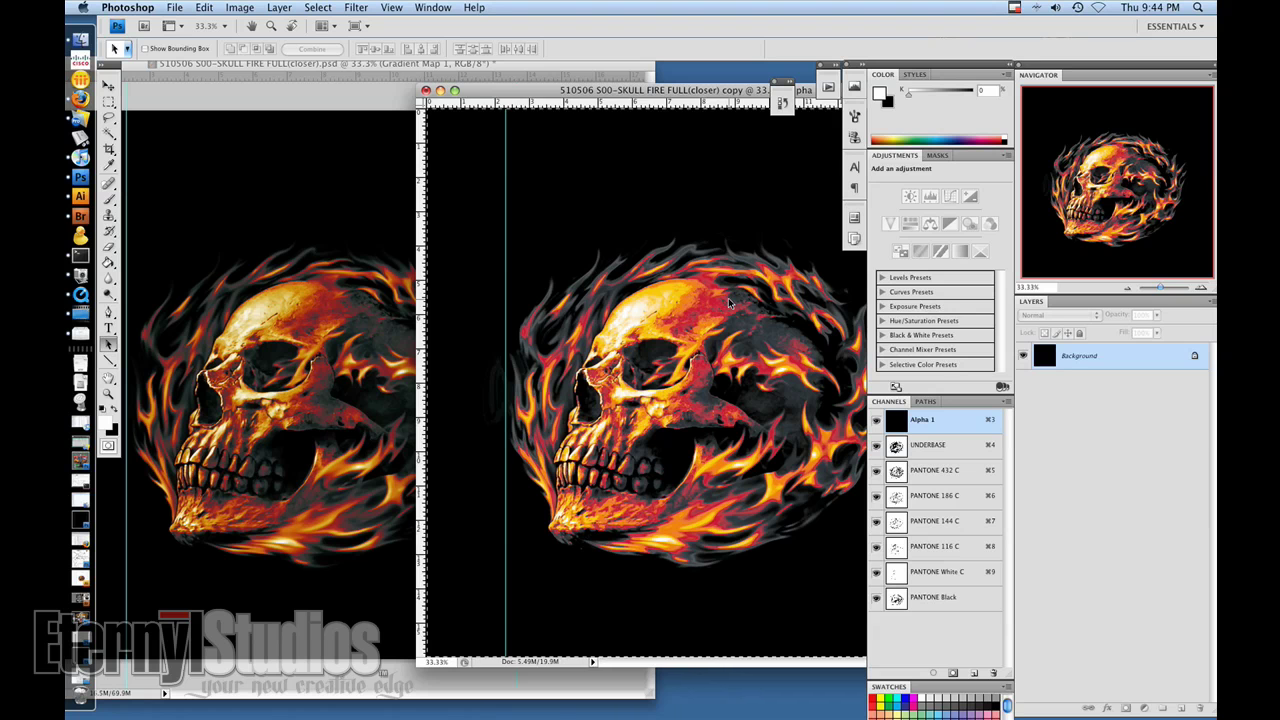
Examine what the UNDERBASE, 432 C, 144 C, 116 C and Black channels contribute around the skull's nose and eye by toggling their visibility
{"action": "left_click_drag", "start_coordinate": [1160, 287], "coordinate": [1168, 287]}
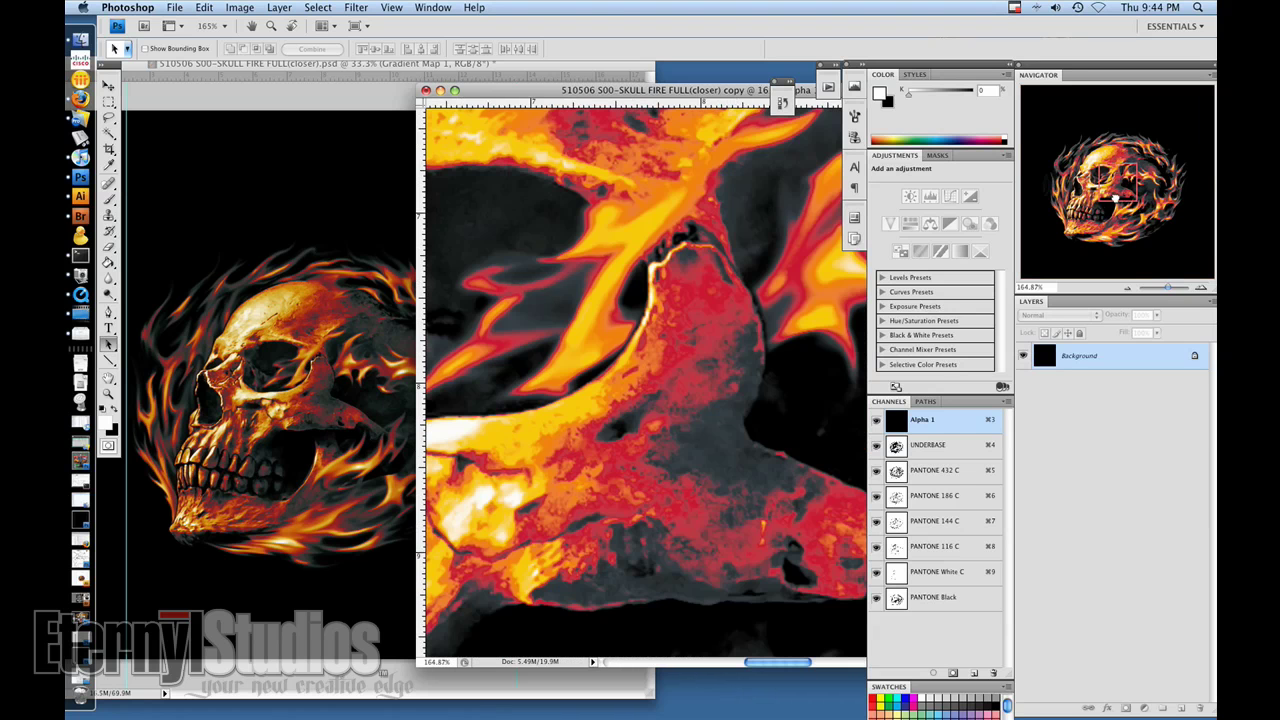
{"action": "left_click_drag", "start_coordinate": [1114, 198], "coordinate": [1086, 176]}
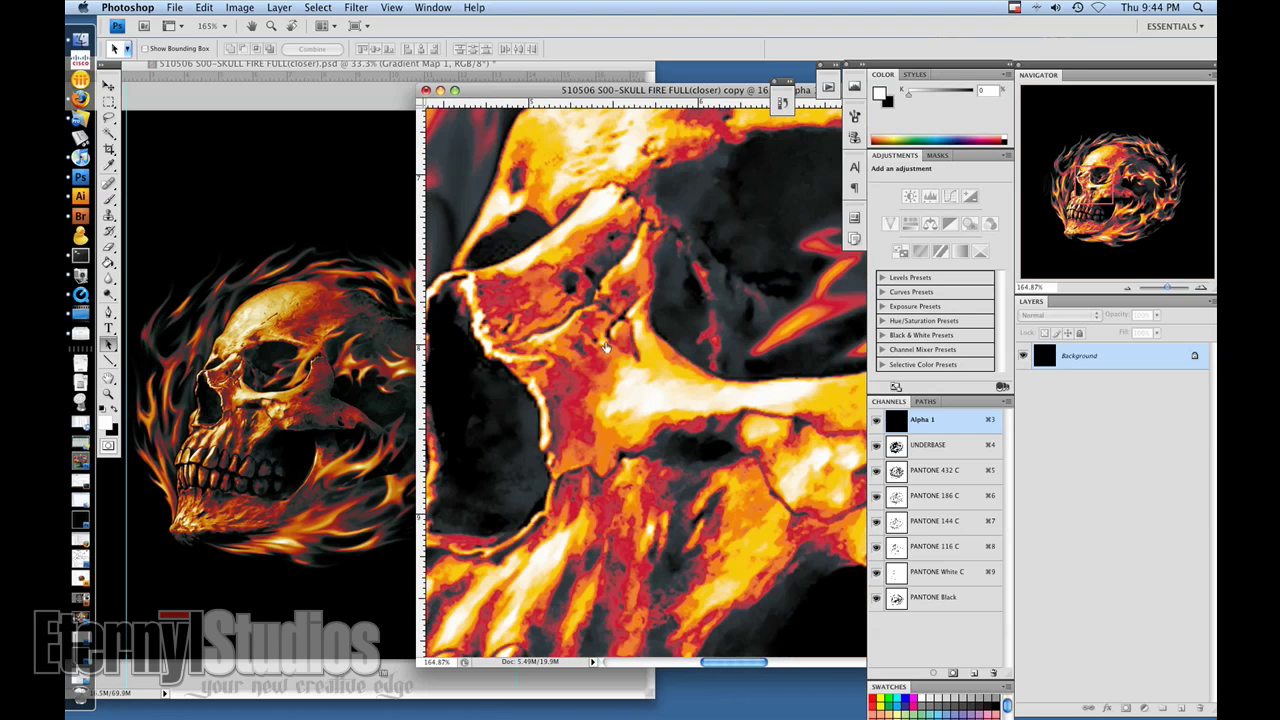
{"action": "left_click", "coordinate": [876, 446]}
{"action": "left_click", "coordinate": [876, 470]}
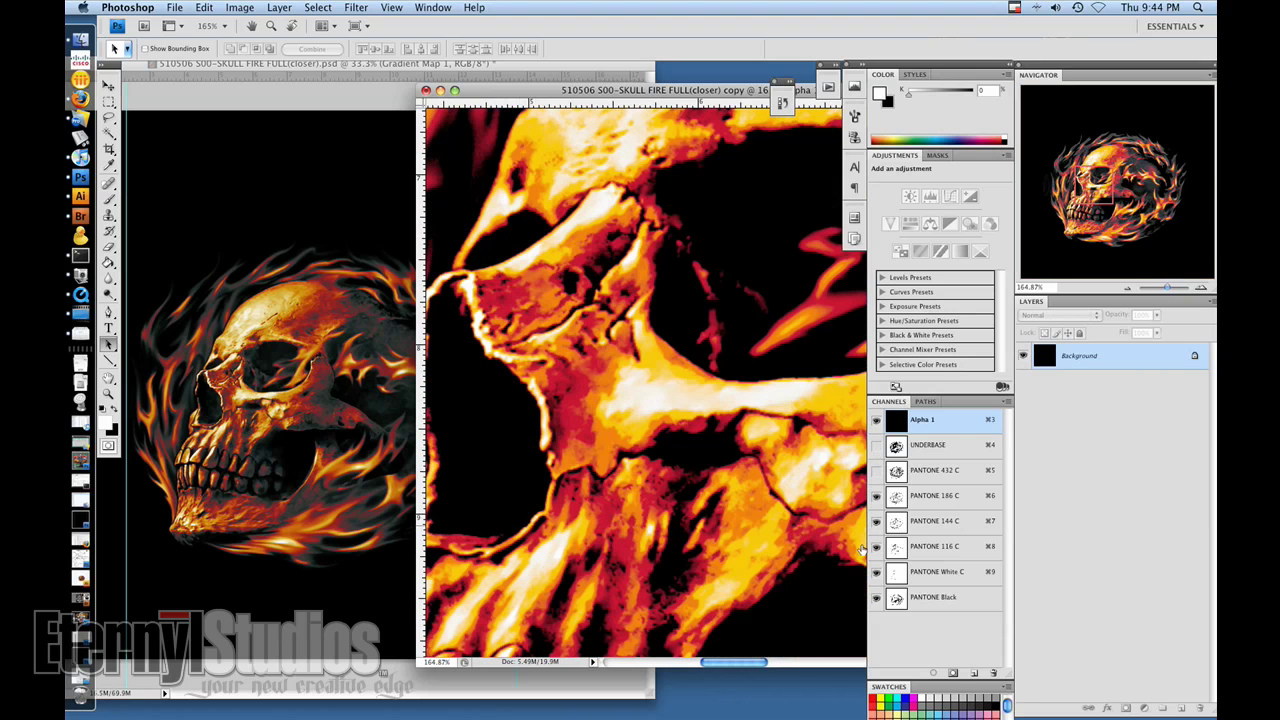
{"action": "left_click", "coordinate": [876, 470]}
{"action": "left_click", "coordinate": [876, 470]}
{"action": "left_click", "coordinate": [877, 521]}
{"action": "left_click", "coordinate": [876, 547]}
{"action": "left_click", "coordinate": [877, 521]}
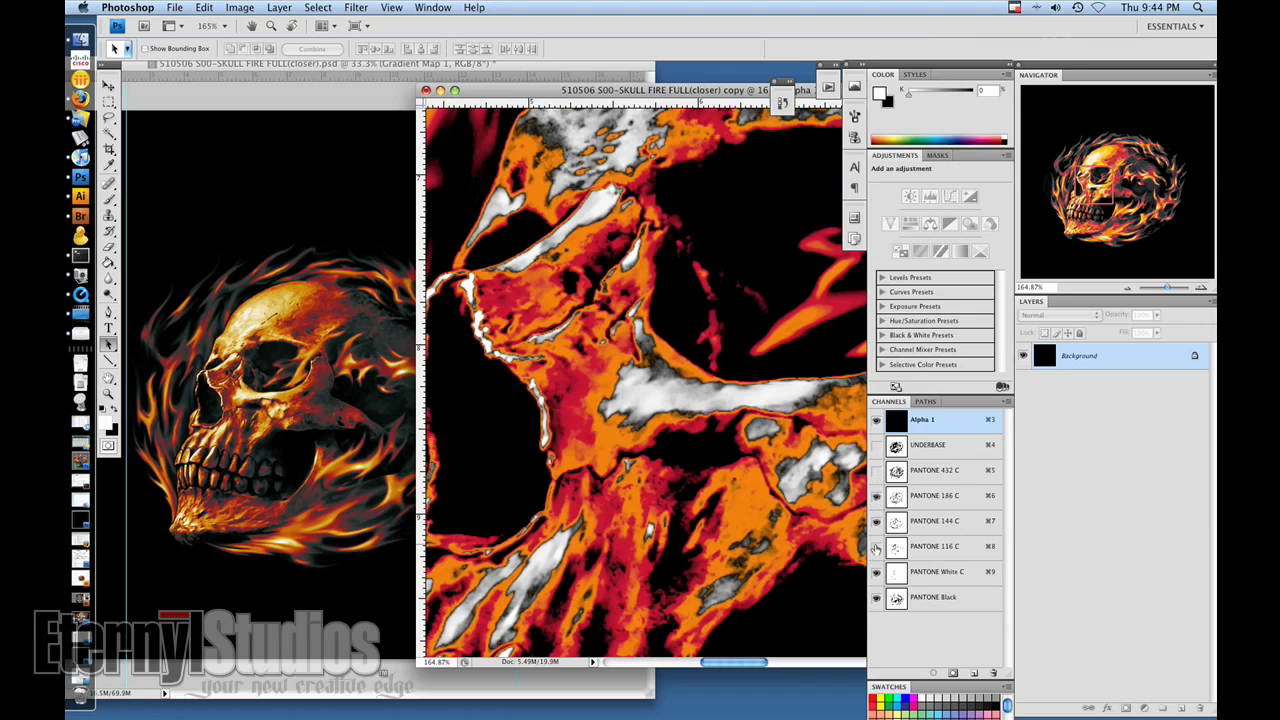
{"action": "left_click", "coordinate": [876, 547]}
{"action": "left_click", "coordinate": [876, 597]}
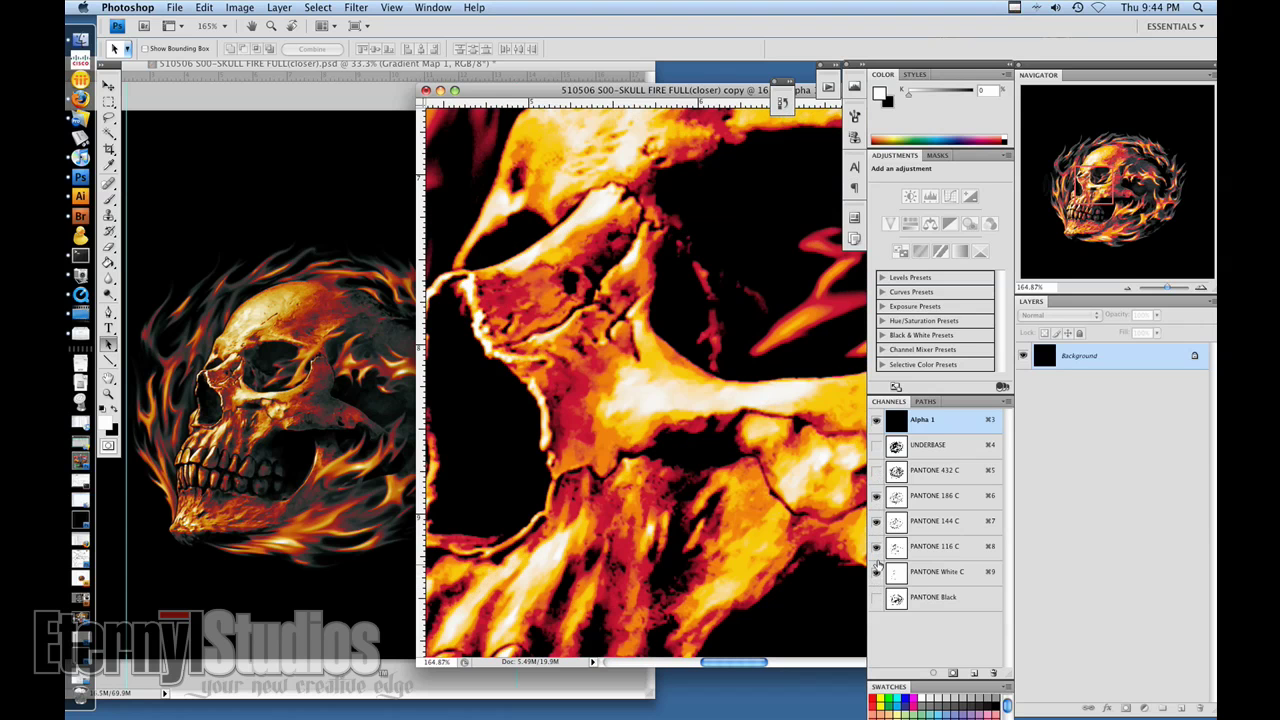
Inspect the UNDERBASE, PANTONE 432 C, 186 C, 144 C, 116 C and White C channels one at a time
{"action": "left_click_drag", "start_coordinate": [877, 568], "coordinate": [876, 470]}
{"action": "left_click", "coordinate": [876, 445]}
{"action": "left_click", "coordinate": [876, 424]}
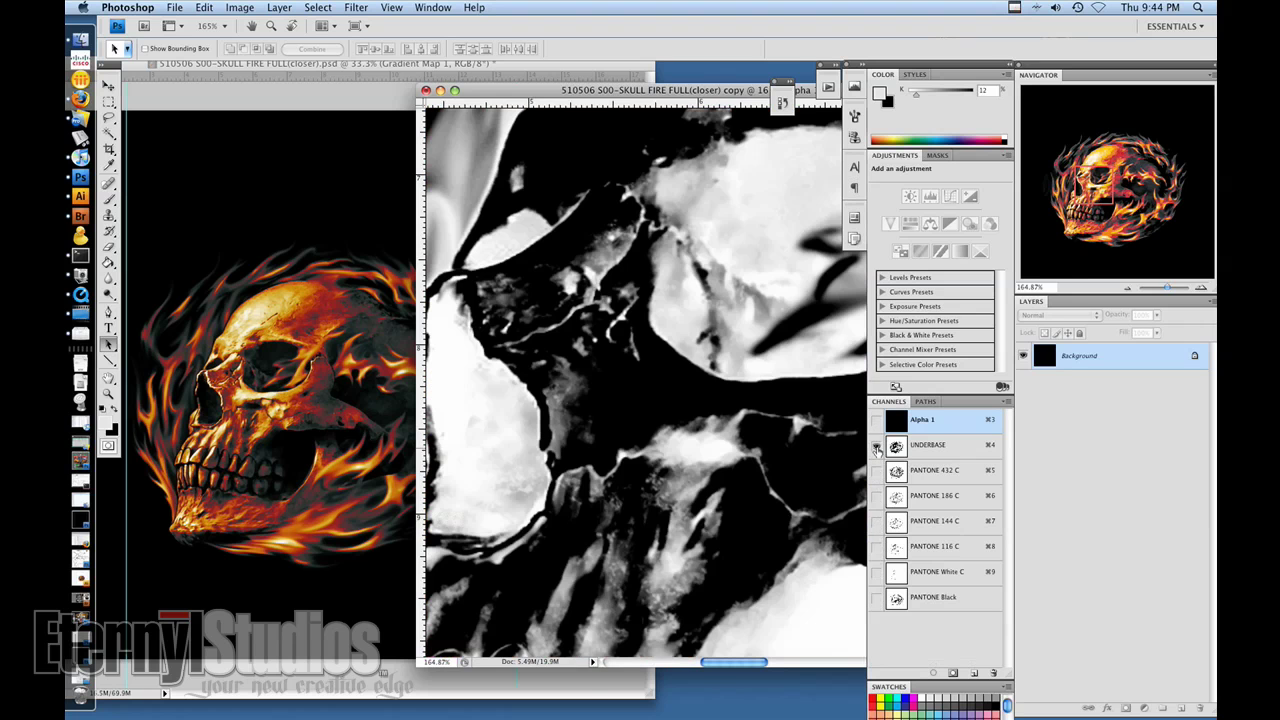
{"action": "left_click", "coordinate": [876, 444]}
{"action": "left_click", "coordinate": [876, 470]}
{"action": "key", "text": "super+1"}
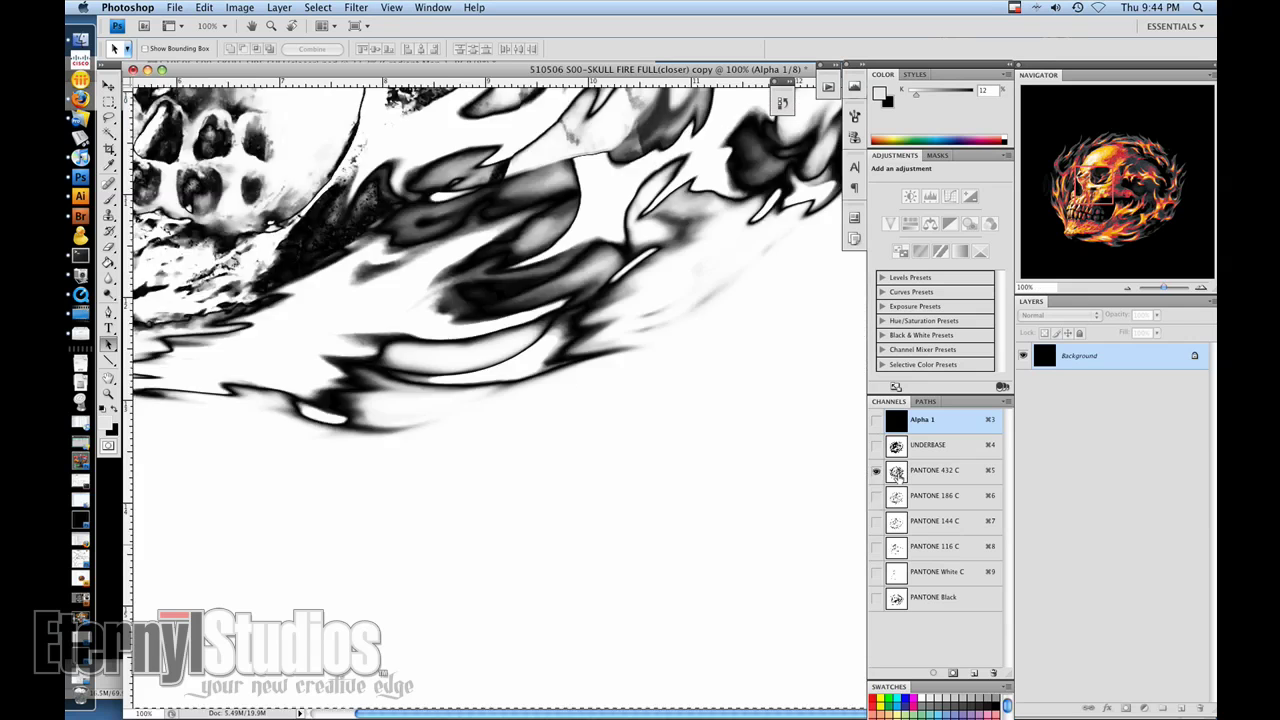
{"action": "left_click", "coordinate": [876, 471]}
{"action": "left_click", "coordinate": [876, 496]}
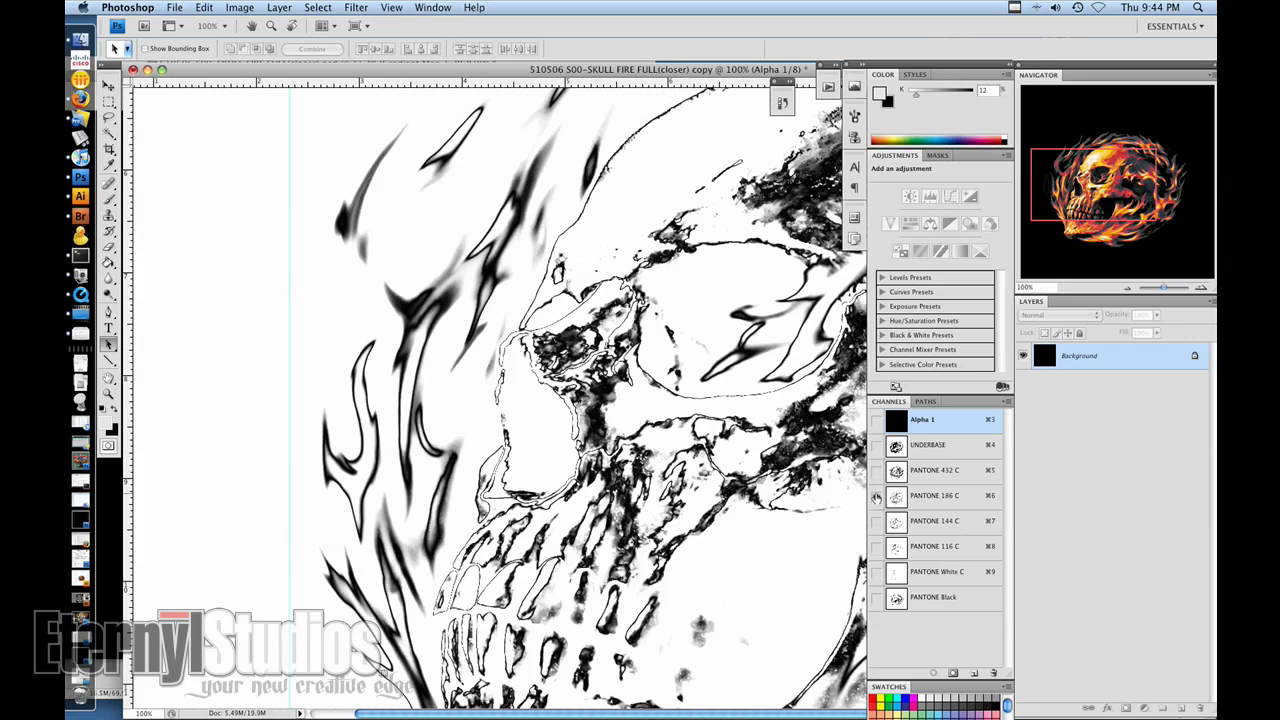
{"action": "left_click", "coordinate": [876, 497]}
{"action": "left_click", "coordinate": [876, 521]}
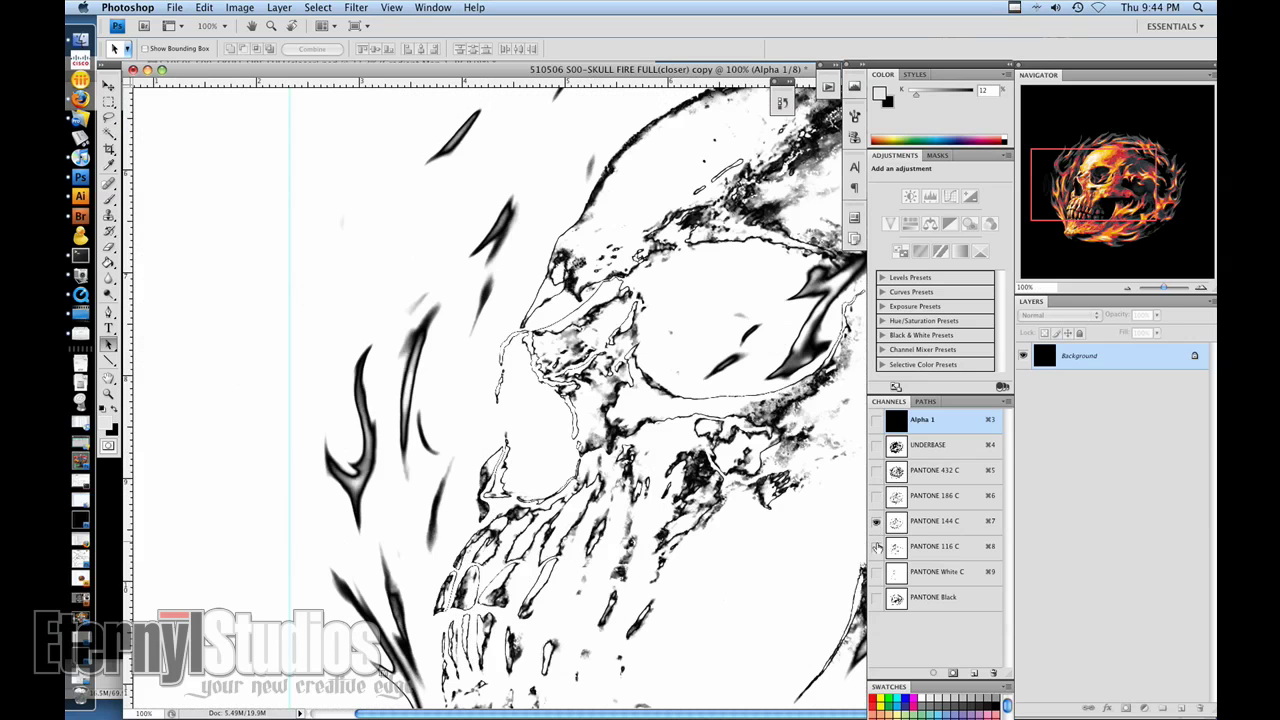
{"action": "left_click", "coordinate": [876, 521]}
{"action": "left_click", "coordinate": [876, 546]}
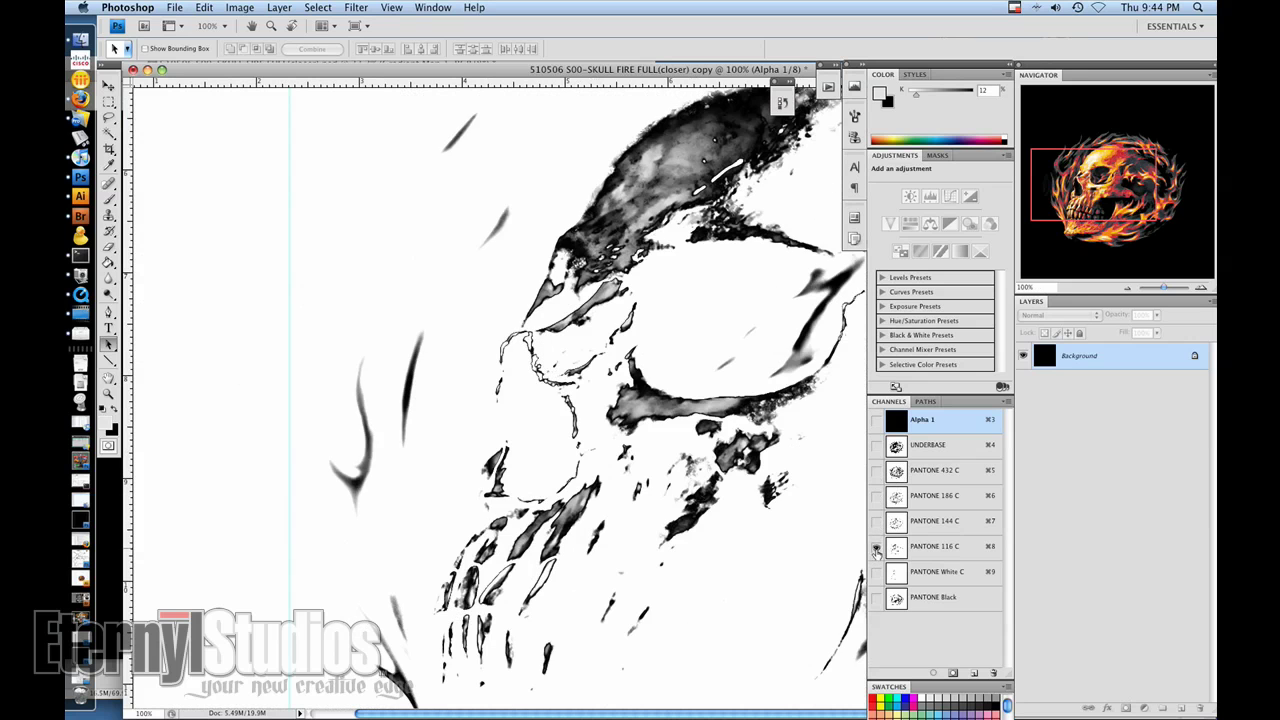
{"action": "left_click", "coordinate": [876, 546]}
{"action": "left_click", "coordinate": [876, 571]}
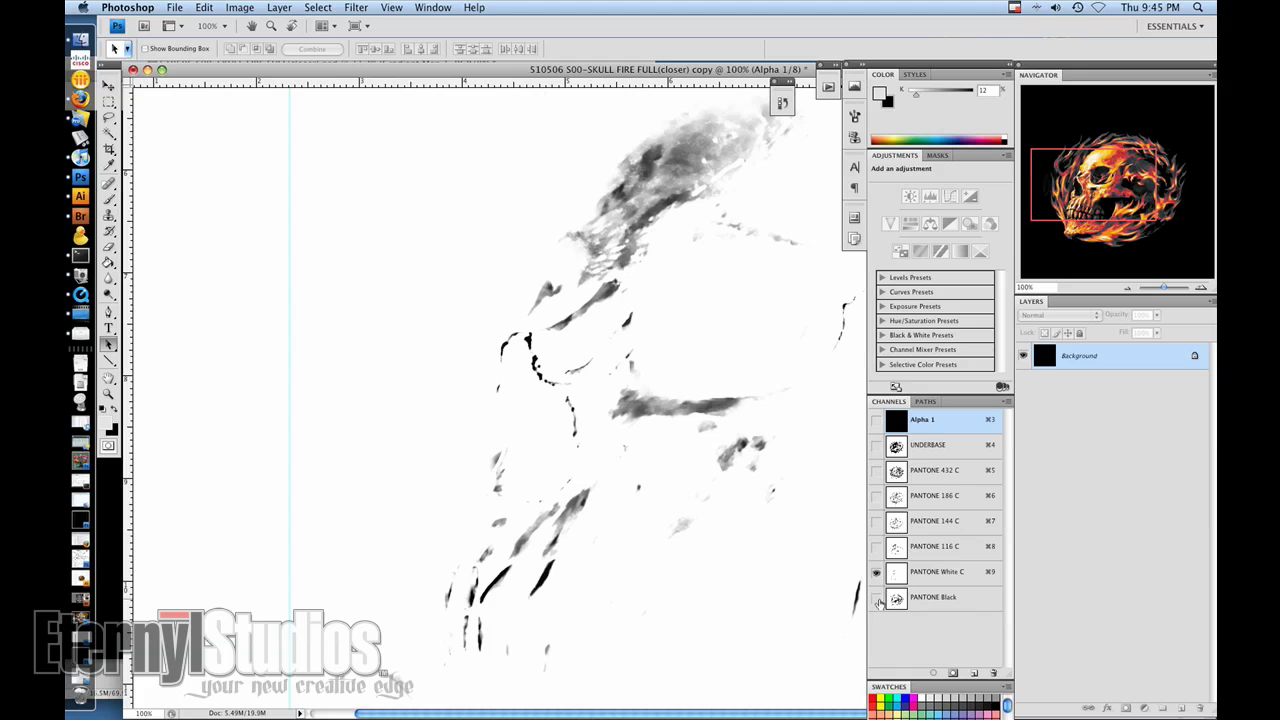
Show all channels together and view the composite artwork at 50%
{"action": "left_click_drag", "start_coordinate": [876, 597], "coordinate": [876, 419]}
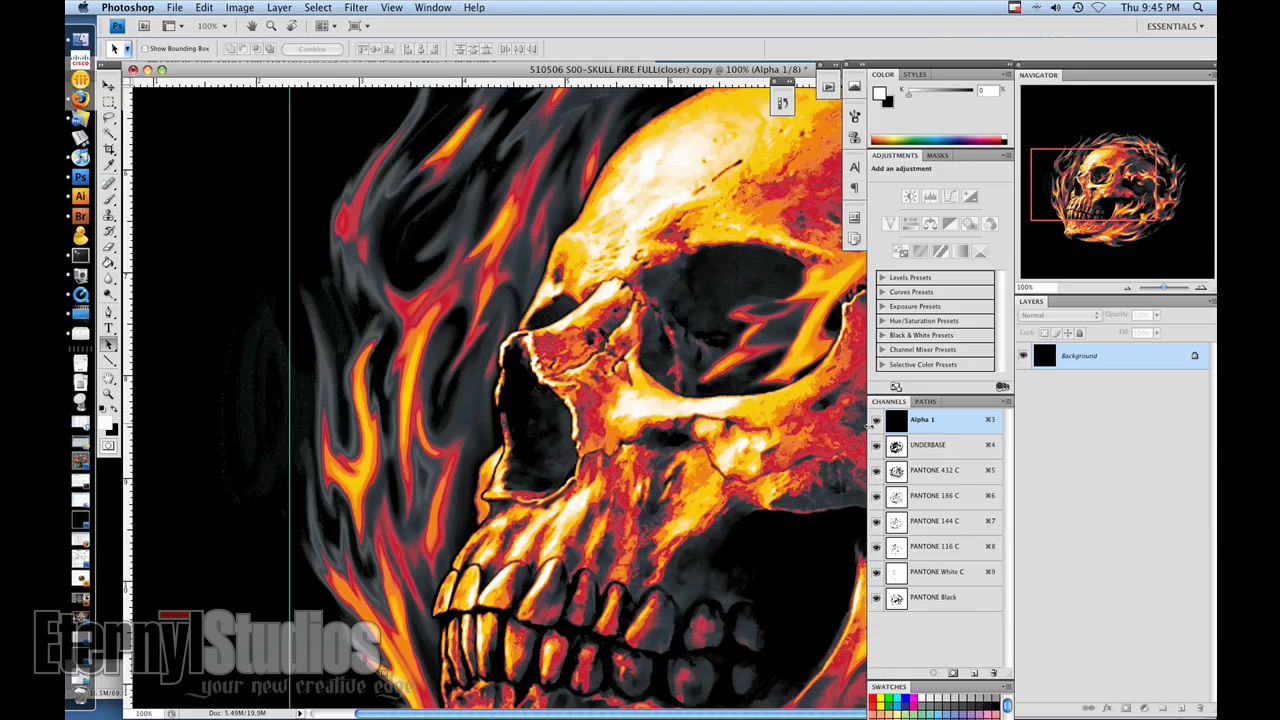
{"action": "key", "text": "super+minus"}
{"action": "key", "text": "super+minus"}
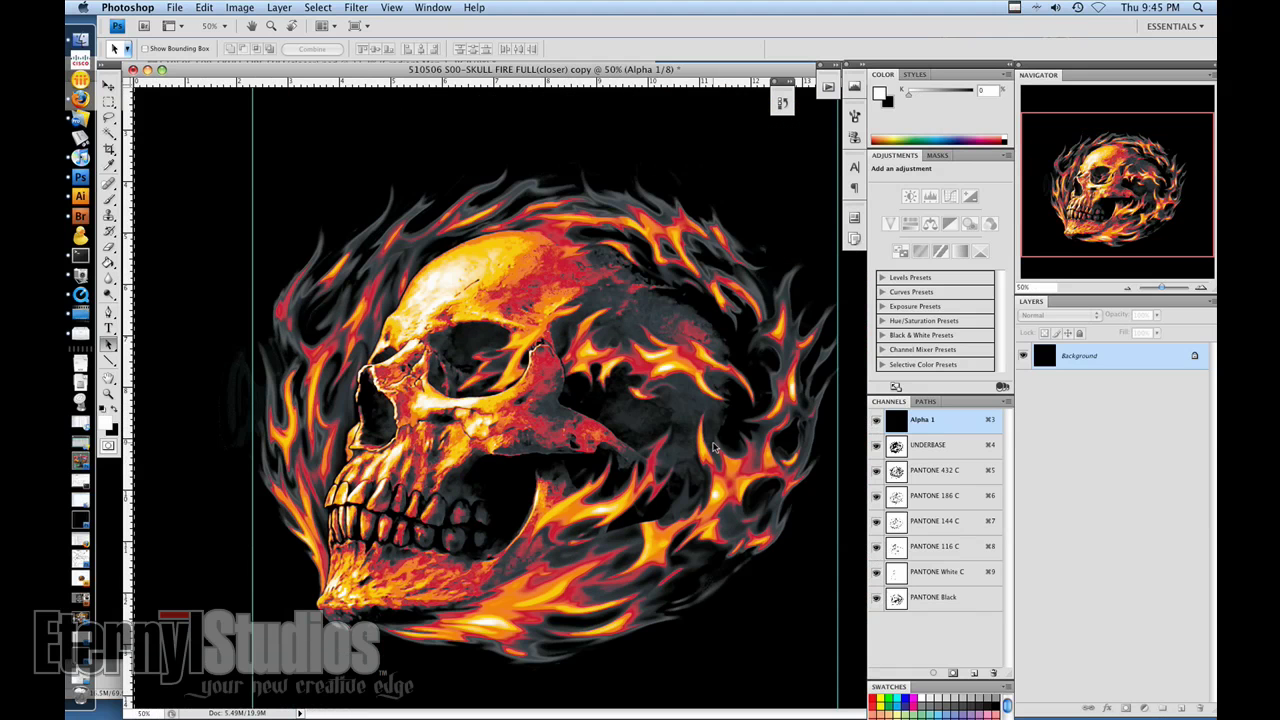